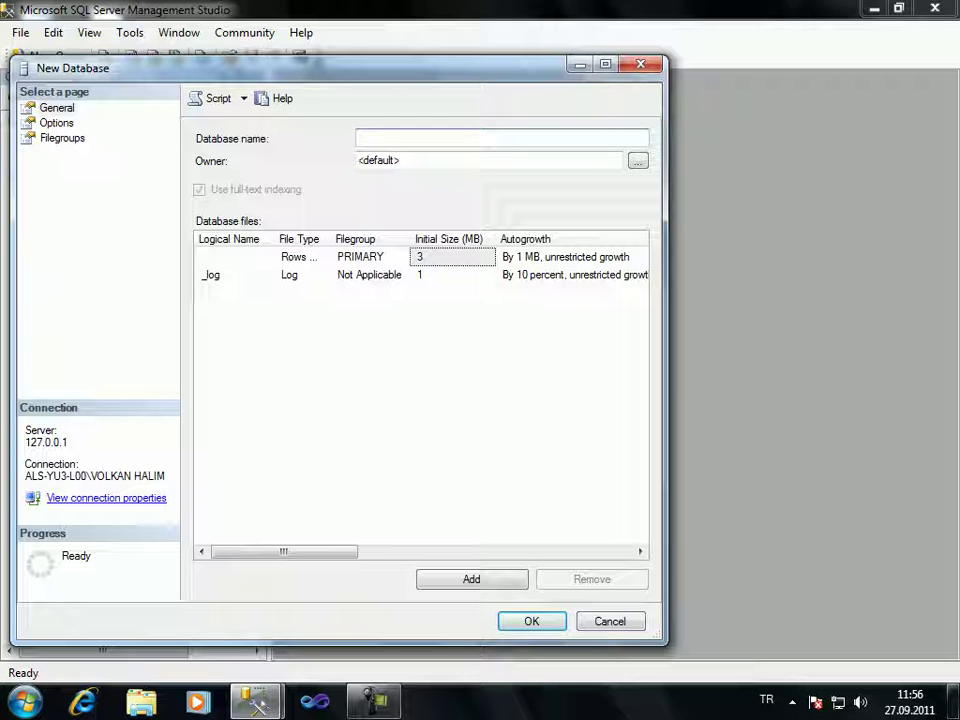
# Name the new database IlkDB and select the initial size of its data file.
pyautogui.write('IlkDB')
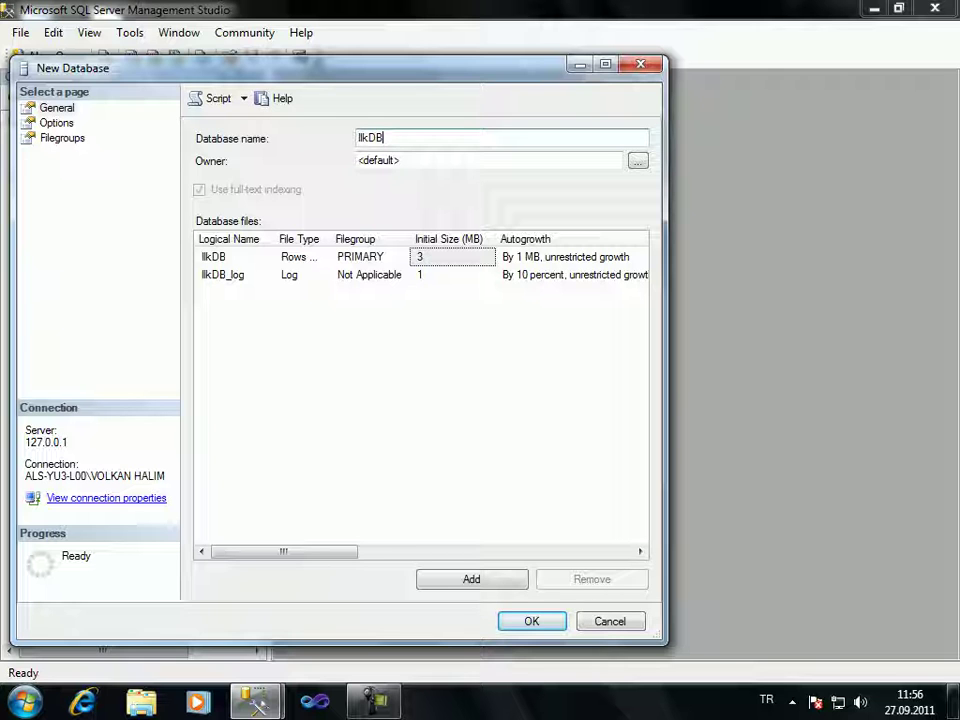
pyautogui.click(458, 257)
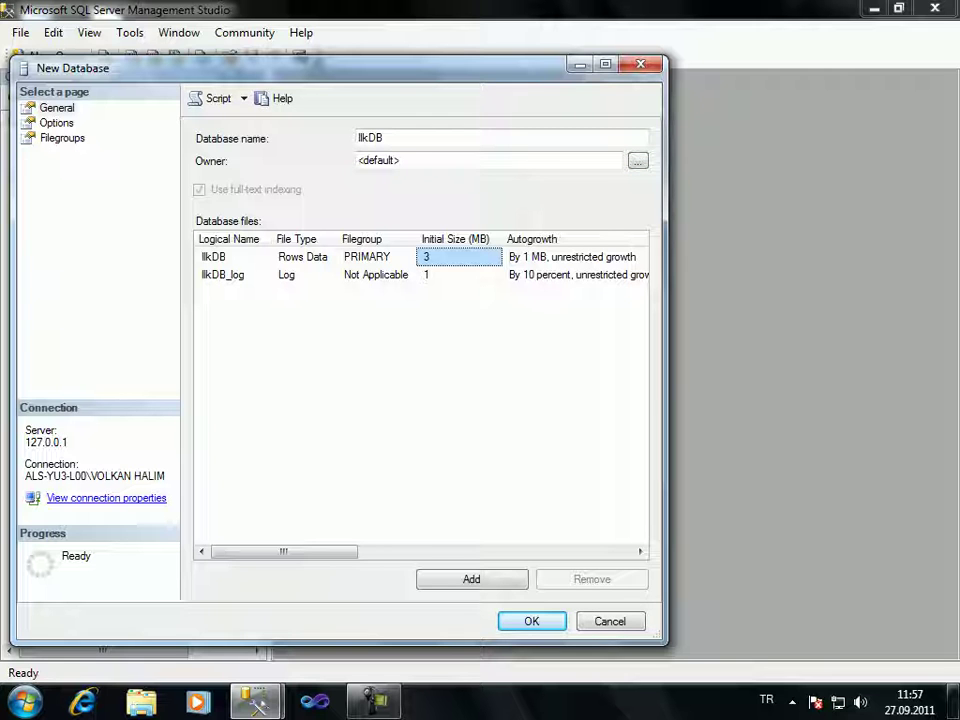
# Browse the logins available as database owner, then leave the owner selection without choosing one.
pyautogui.click(637, 161)
pyautogui.click(500, 302)
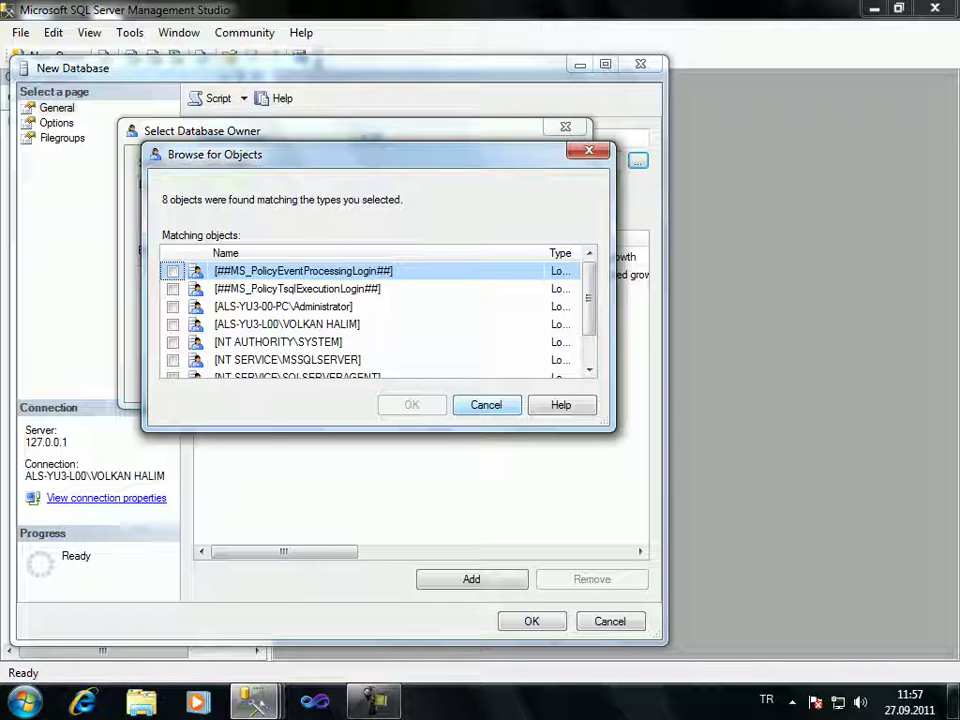
pyautogui.press('Escape')
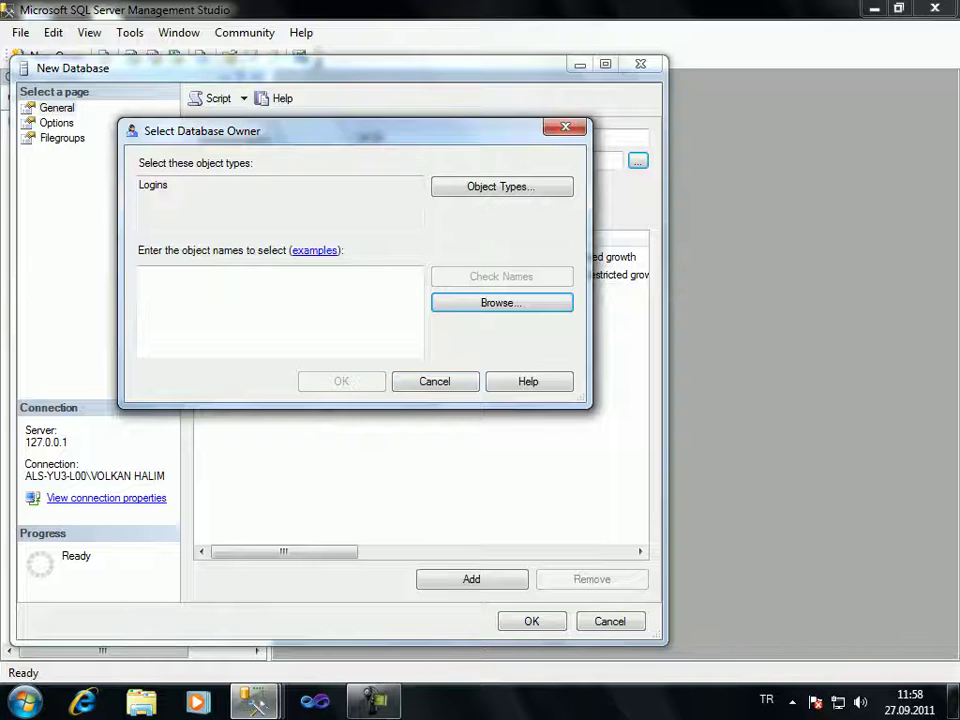
pyautogui.press('Escape')
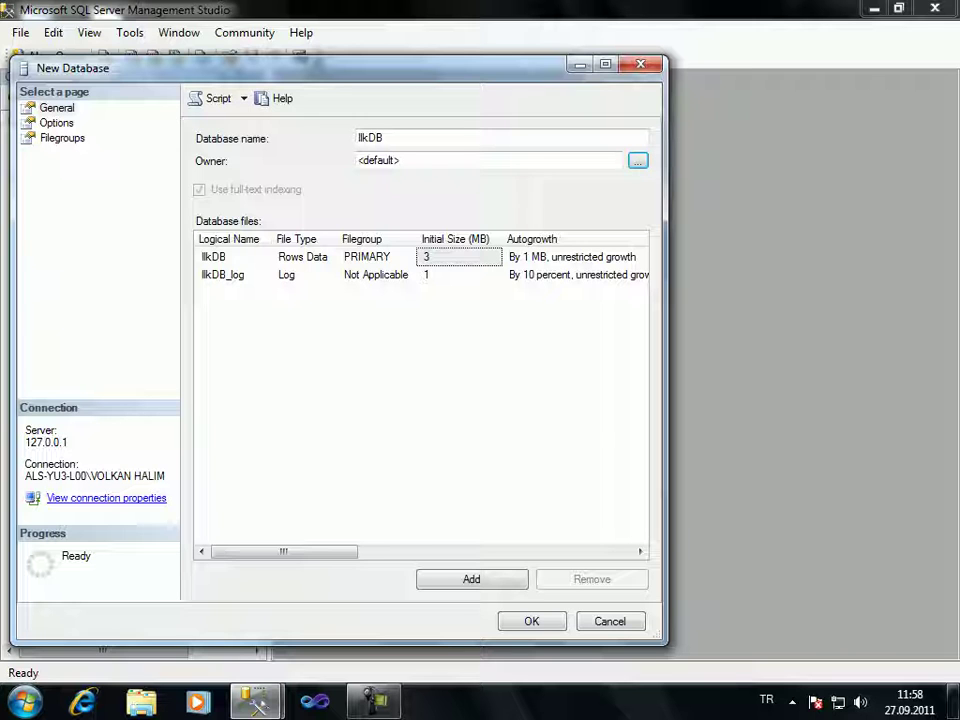
# Select the file types of both database files, then raise the data file's initial size and lower it back to 3 MB.
pyautogui.click(302, 257)
pyautogui.click(296, 275)
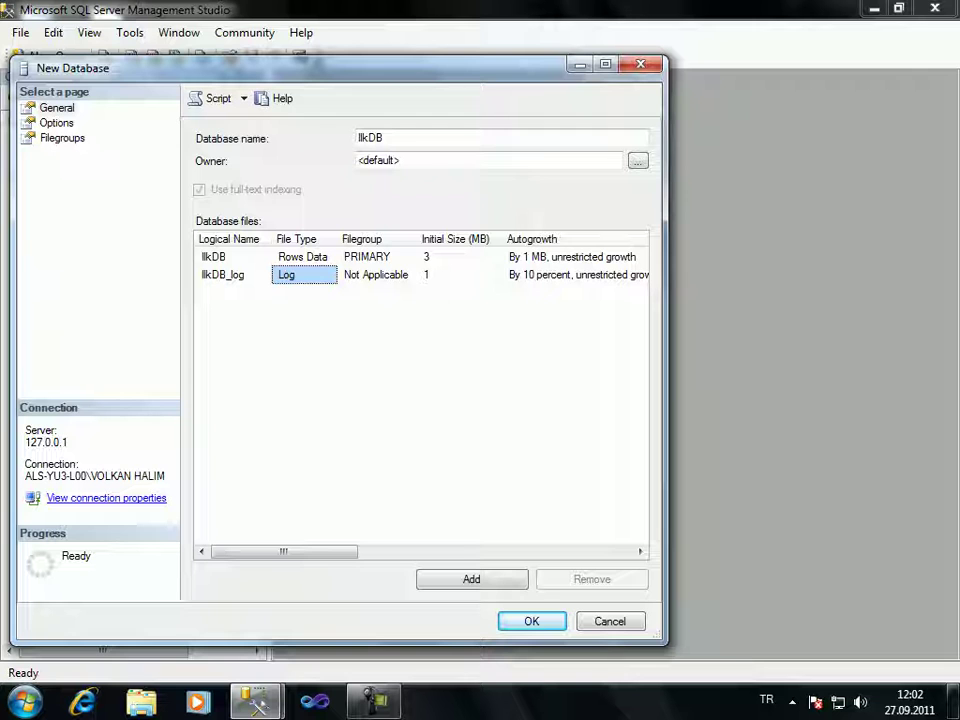
pyautogui.click(440, 257)
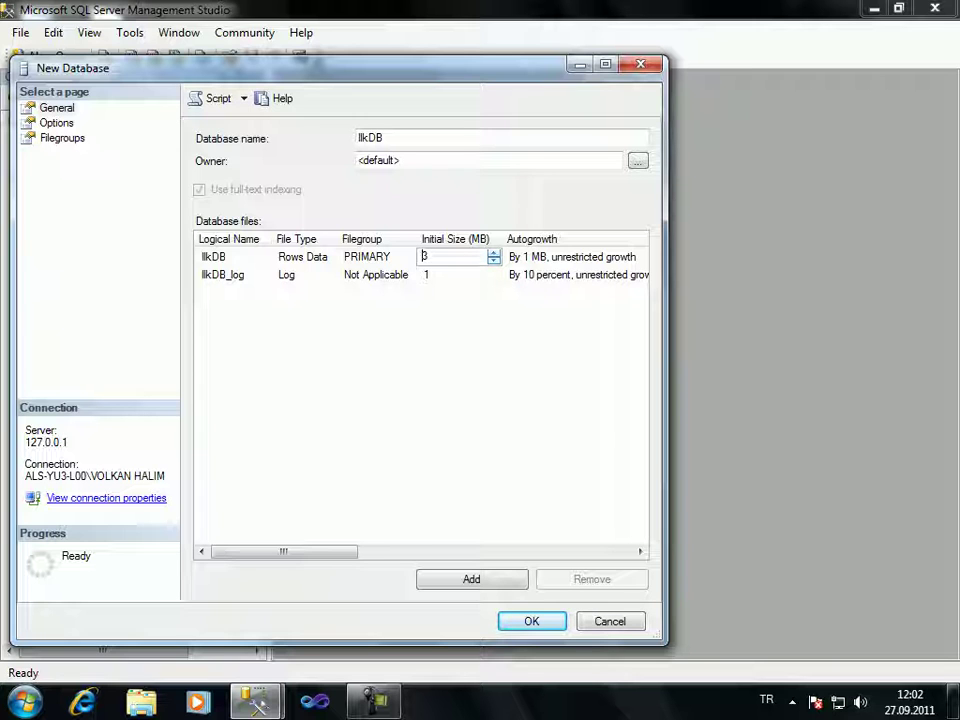
pyautogui.press('Up')
pyautogui.press('Up')
pyautogui.press('Down')
pyautogui.press('Down')
pyautogui.press('Tab')
# Open the autogrowth settings of the IlkDB data file and toggle autogrowth off and back on.
pyautogui.moveTo(283, 551); pyautogui.dragTo(382, 551)
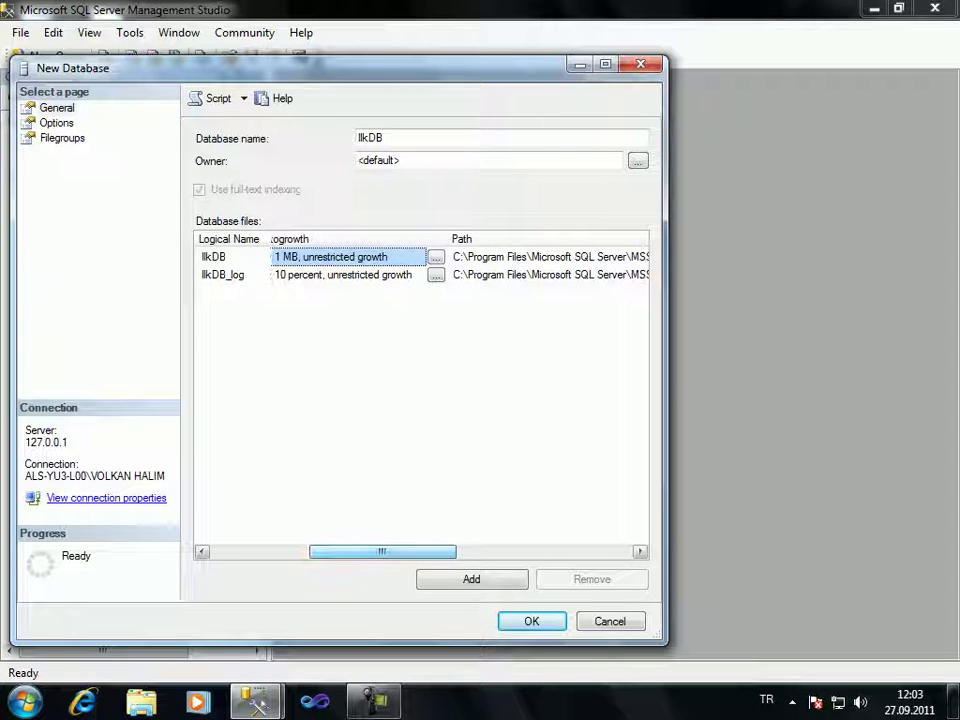
pyautogui.click(436, 257)
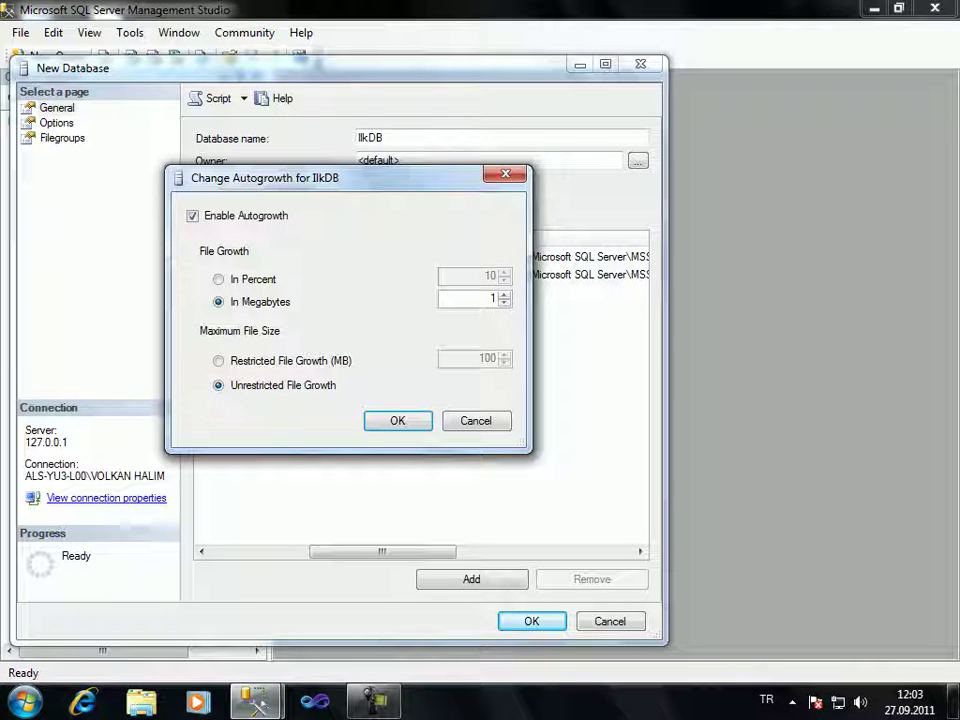
pyautogui.click(193, 215)
pyautogui.click(193, 215)
pyautogui.click(193, 215)
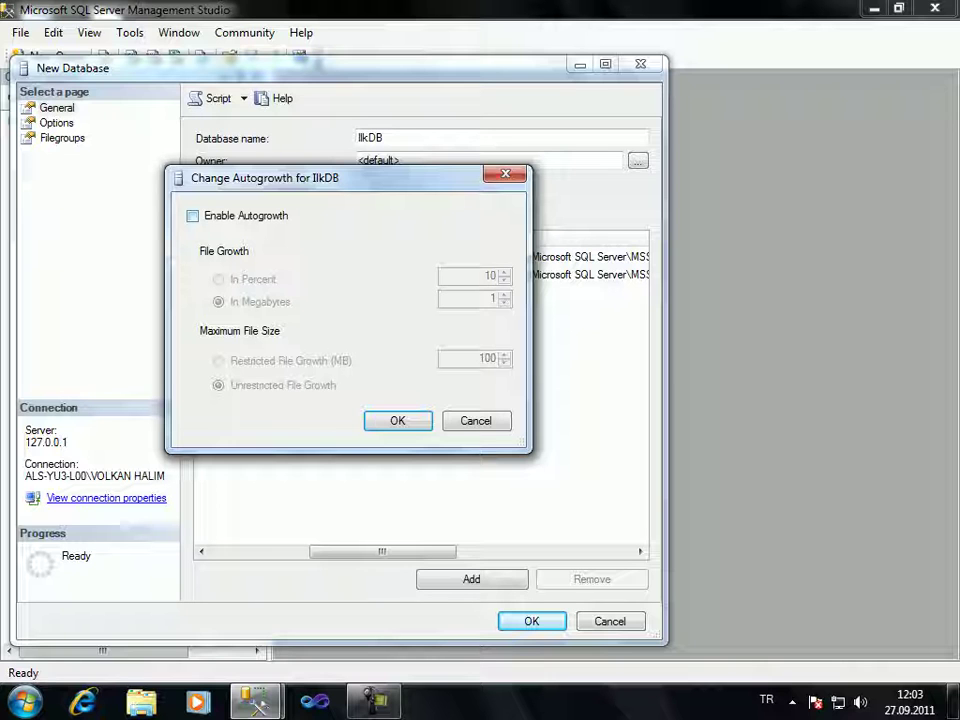
pyautogui.press('space')
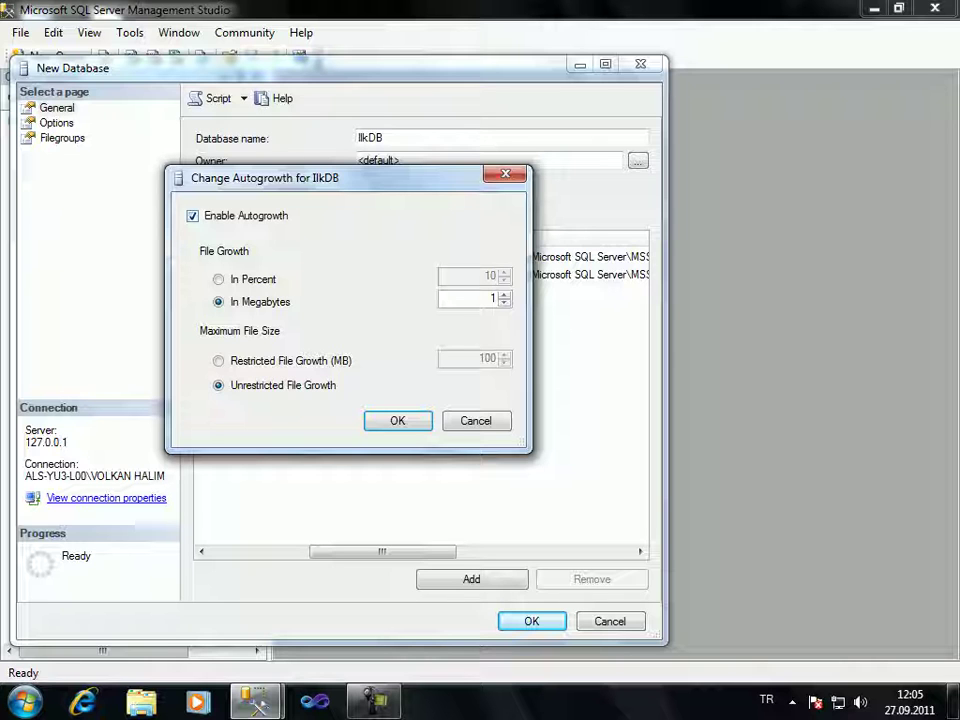
# Try the percent and restricted growth options, returning to growth in megabytes with unrestricted file size.
pyautogui.click(218, 279)
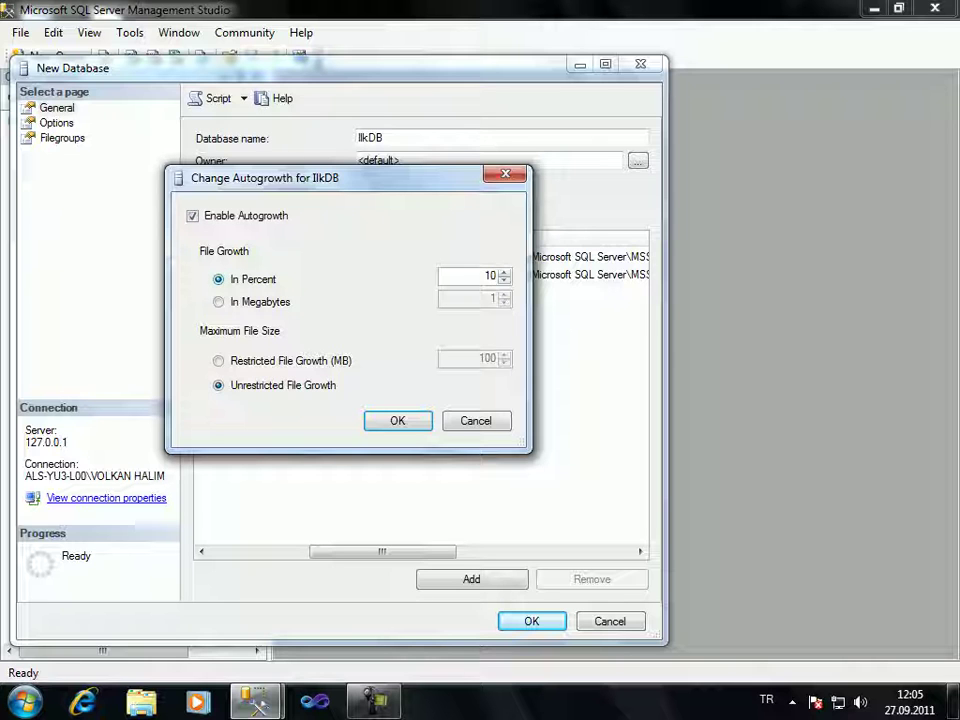
pyautogui.click(218, 301)
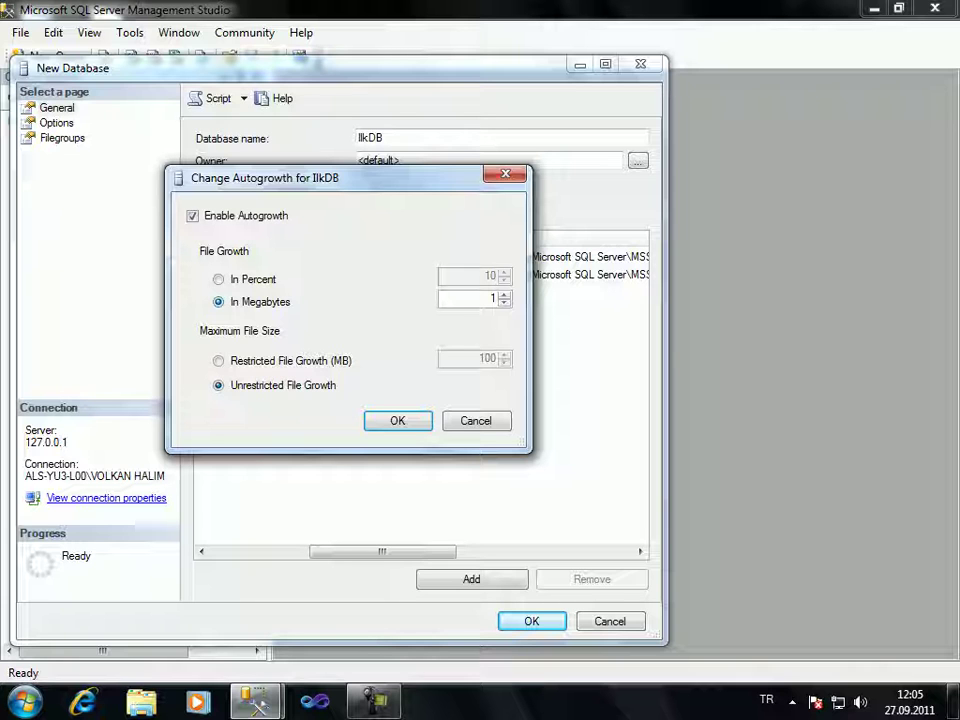
pyautogui.click(218, 279)
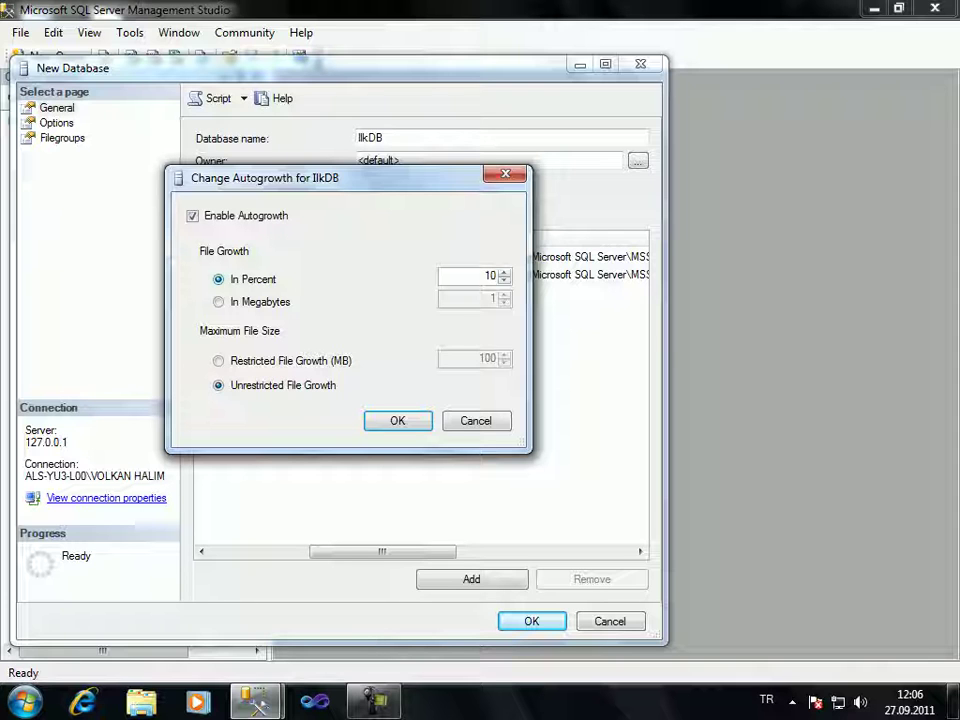
pyautogui.click(218, 360)
pyautogui.click(218, 385)
pyautogui.click(218, 301)
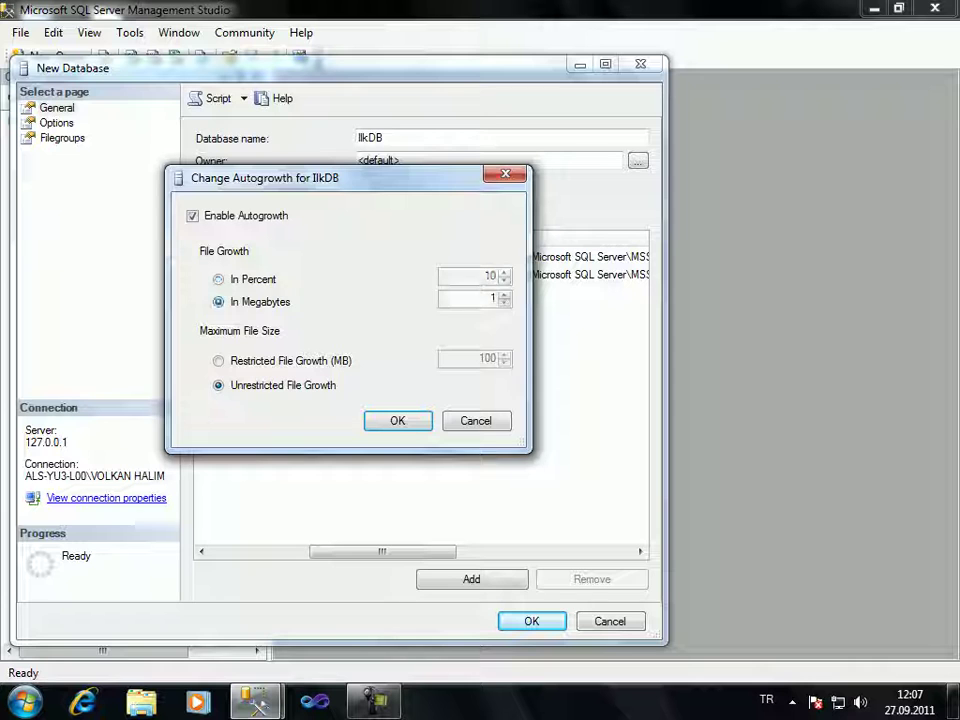
pyautogui.moveTo(265, 177); pyautogui.dragTo(313, 367)
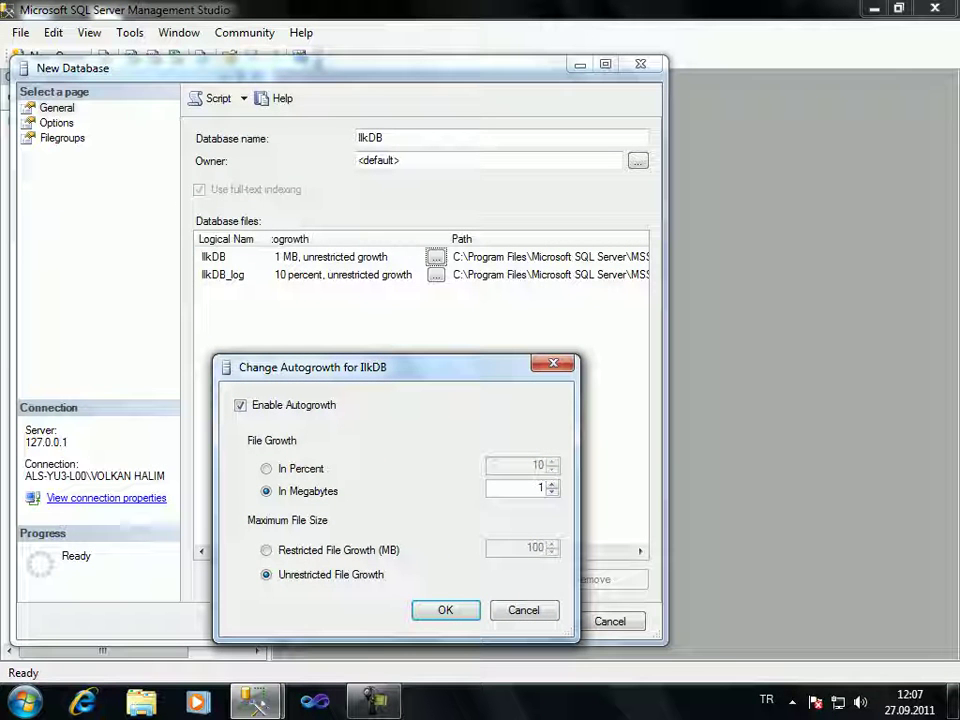
pyautogui.moveTo(313, 367); pyautogui.dragTo(283, 133)
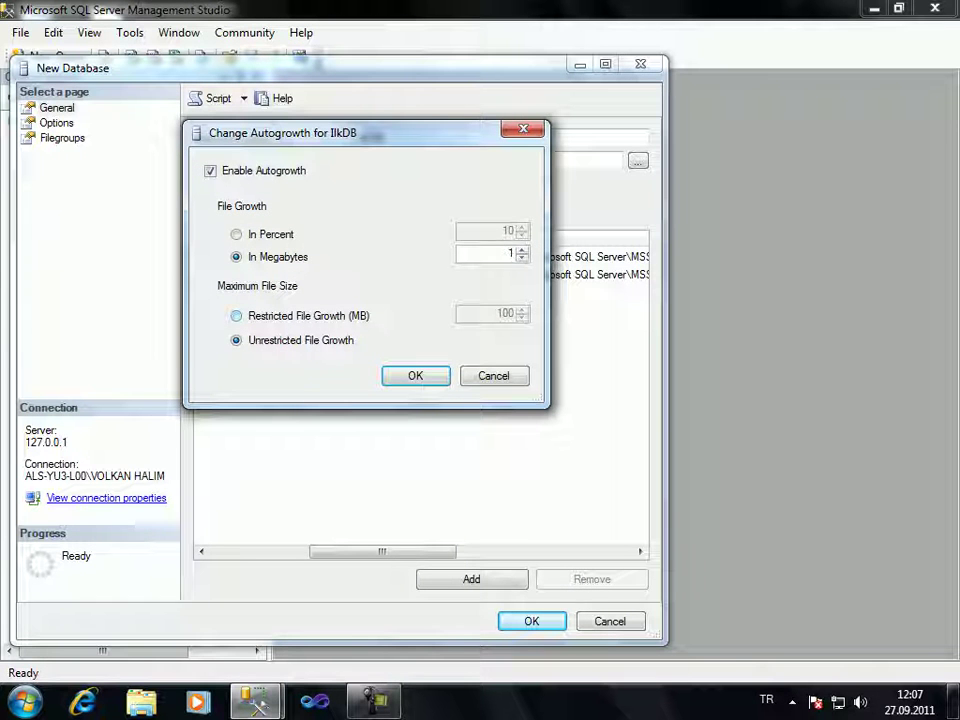
# Try restricting the maximum file size to 50 MB, switch back to unrestricted file growth and accept the autogrowth settings.
pyautogui.click(236, 315)
pyautogui.doubleClick(503, 313)
pyautogui.write('50')
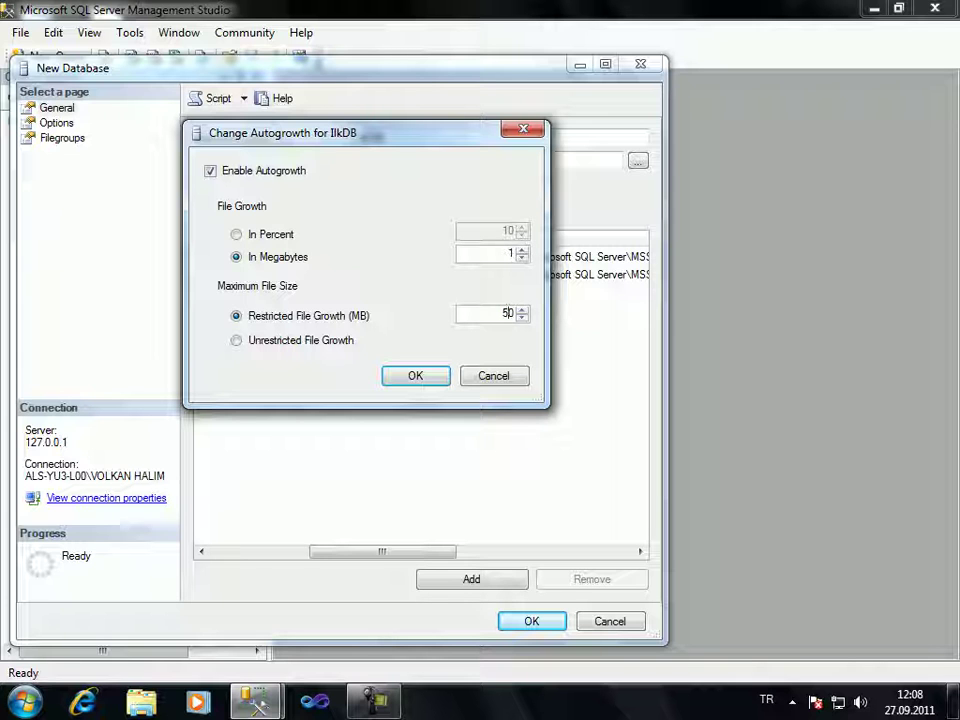
pyautogui.press('Tab')
pyautogui.press('Down')
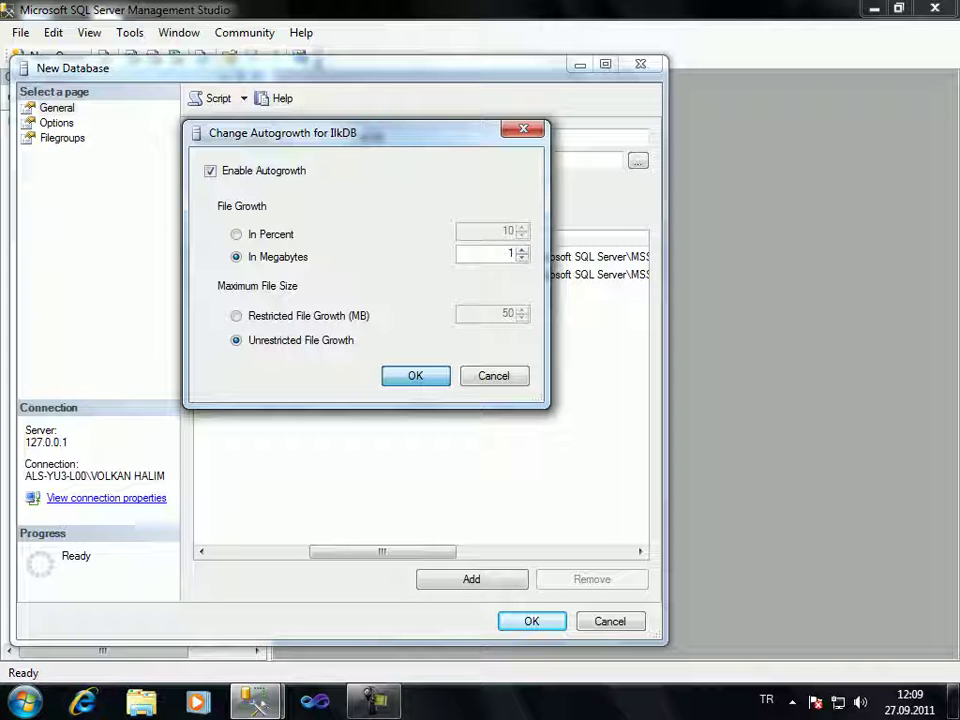
pyautogui.press('Return')
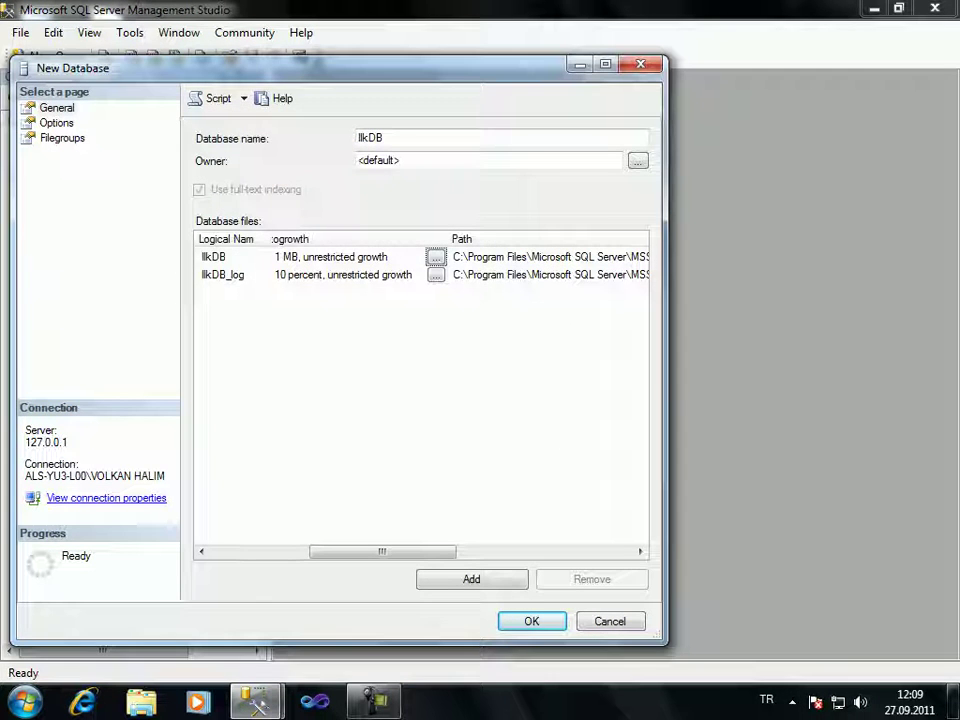
# Copy the full storage path of the IlkDB data file.
pyautogui.moveTo(382, 551); pyautogui.dragTo(427, 551)
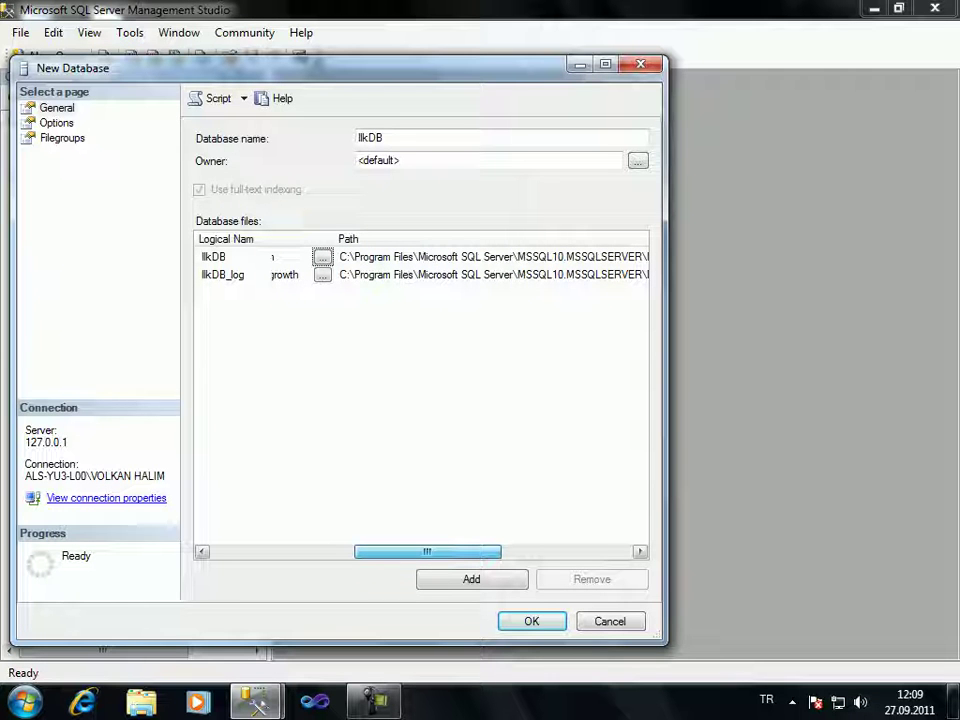
pyautogui.moveTo(427, 551); pyautogui.dragTo(444, 551)
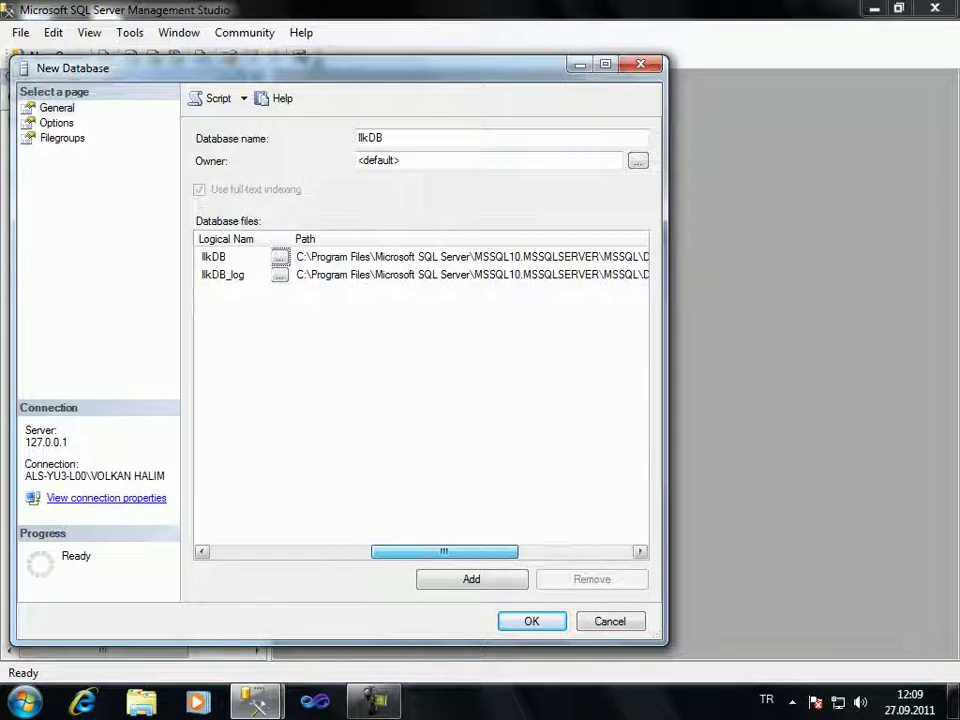
pyautogui.click(300, 256)
pyautogui.moveTo(297, 256); pyautogui.dragTo(648, 256)
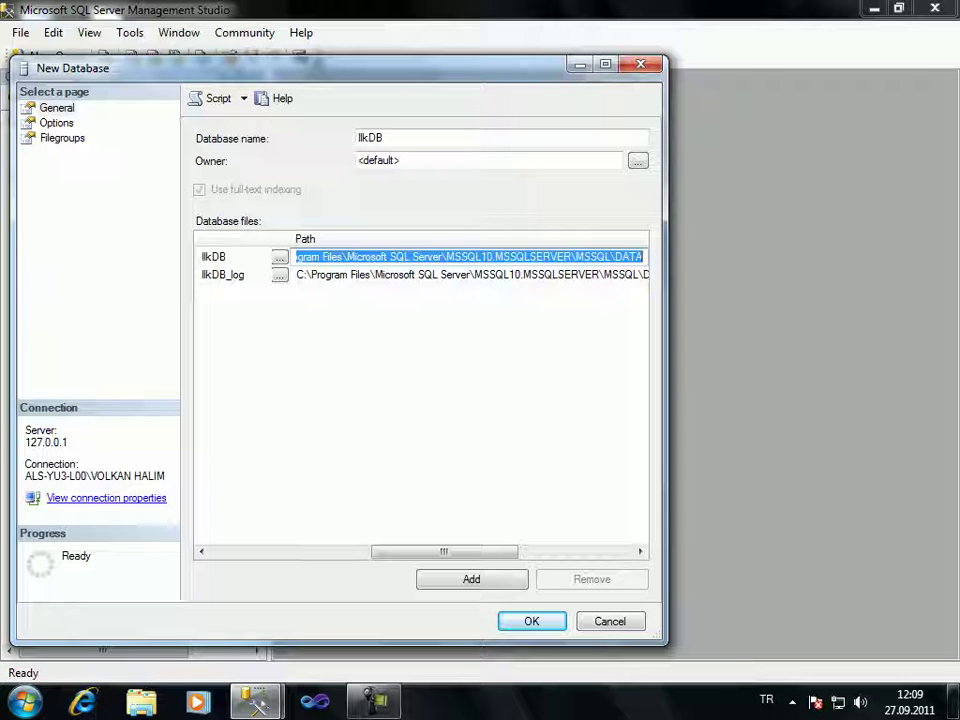
pyautogui.rightClick(505, 258)
pyautogui.click(551, 317)
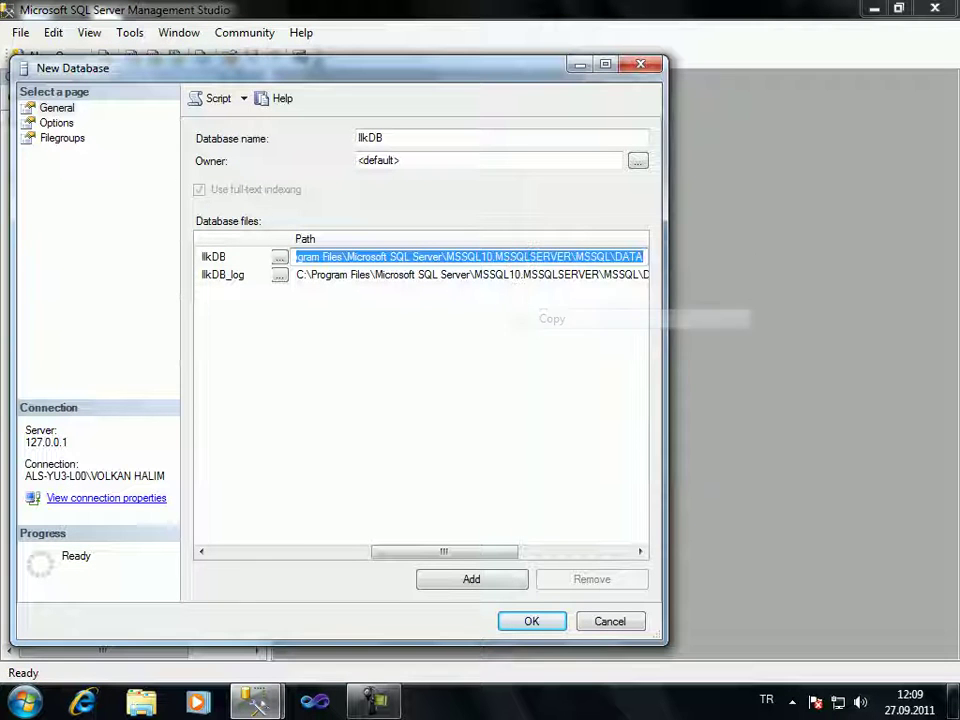
# Open Windows Explorer and go to the copied SQL Server DATA folder path.
pyautogui.click(141, 703)
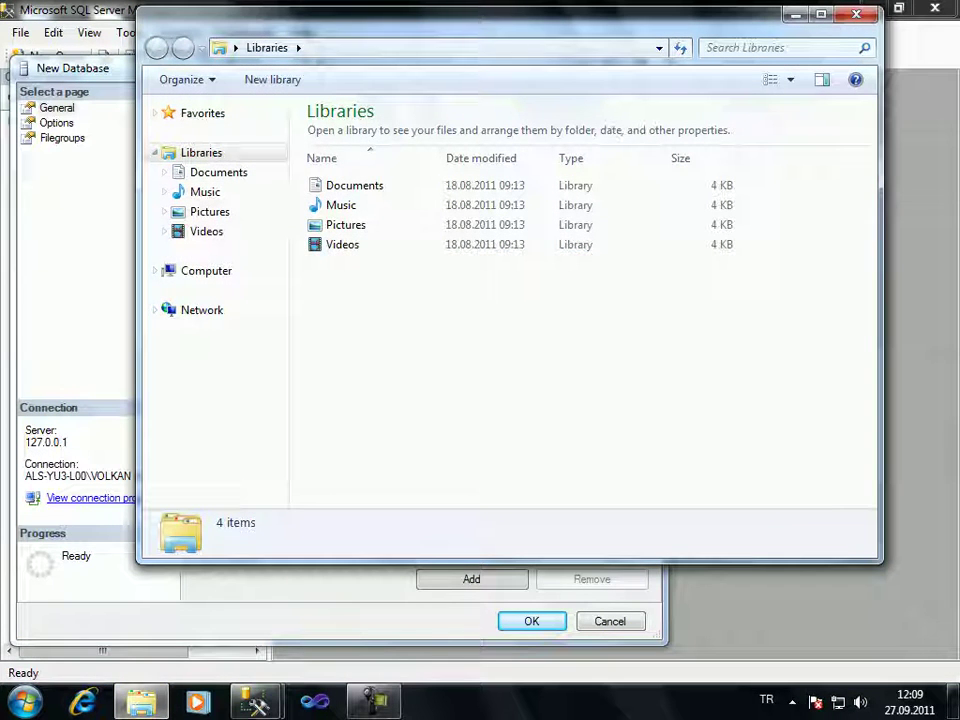
pyautogui.click(440, 48)
pyautogui.press('Escape')
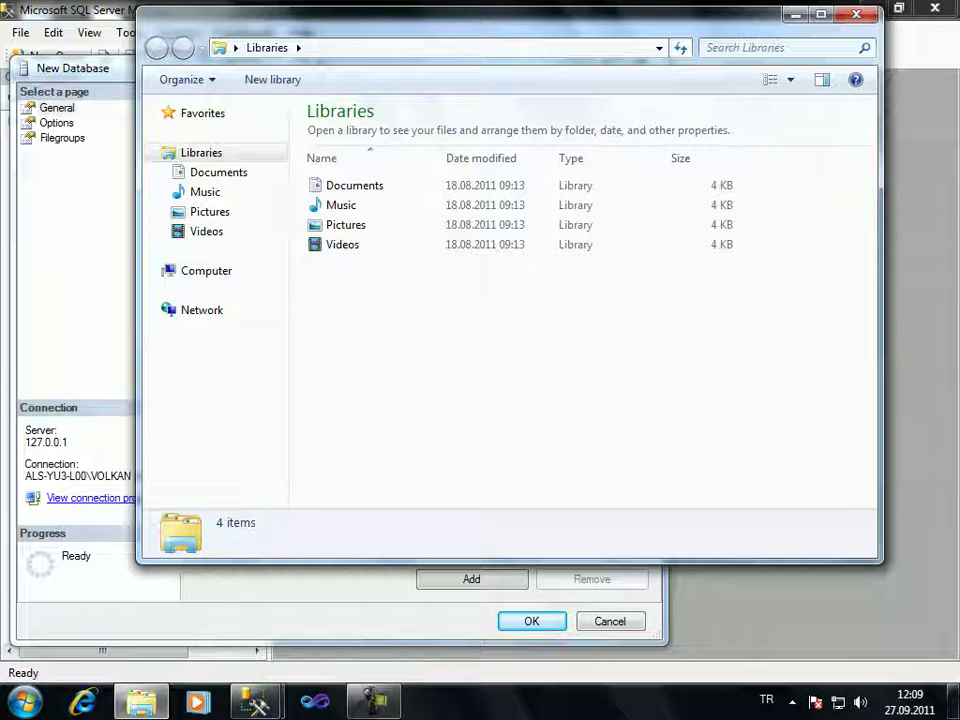
pyautogui.hotkey('alt', 'd')
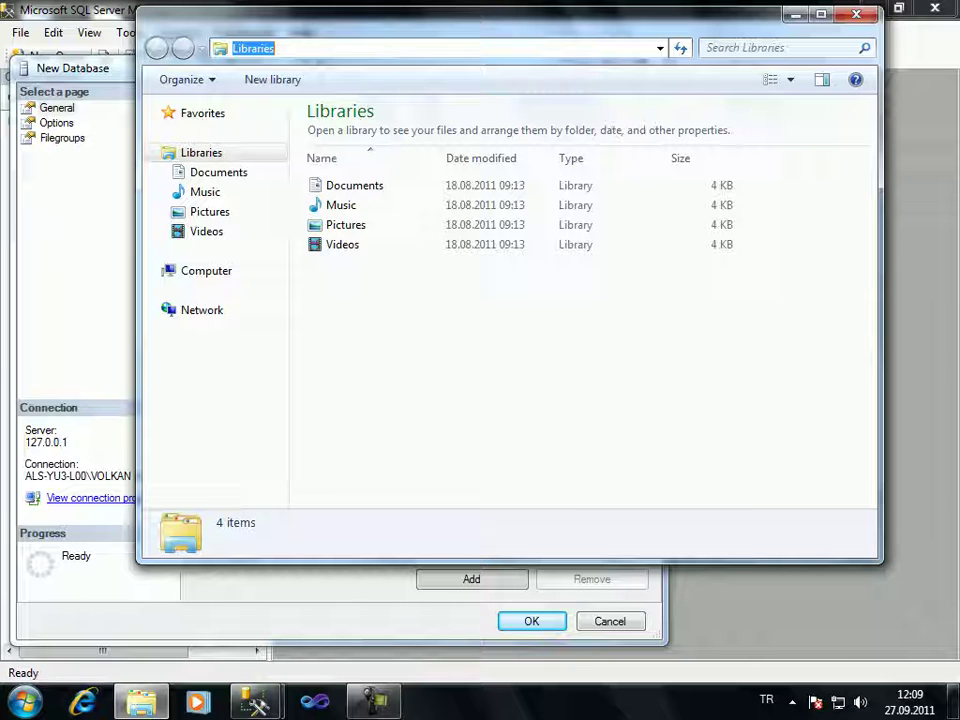
pyautogui.hotkey('ctrl', 'v')
pyautogui.press('Return')
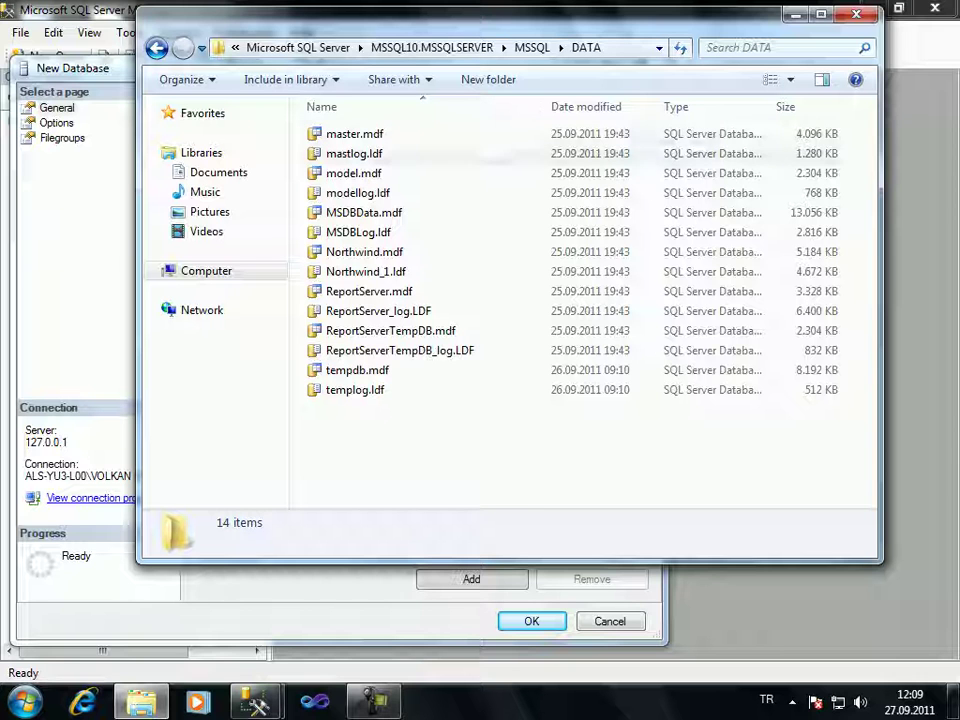
# Examine the .mdf and .ldf database files in the DATA folder one by one, down to templog.ldf.
pyautogui.click(354, 153)
pyautogui.click(354, 133)
pyautogui.click(354, 153)
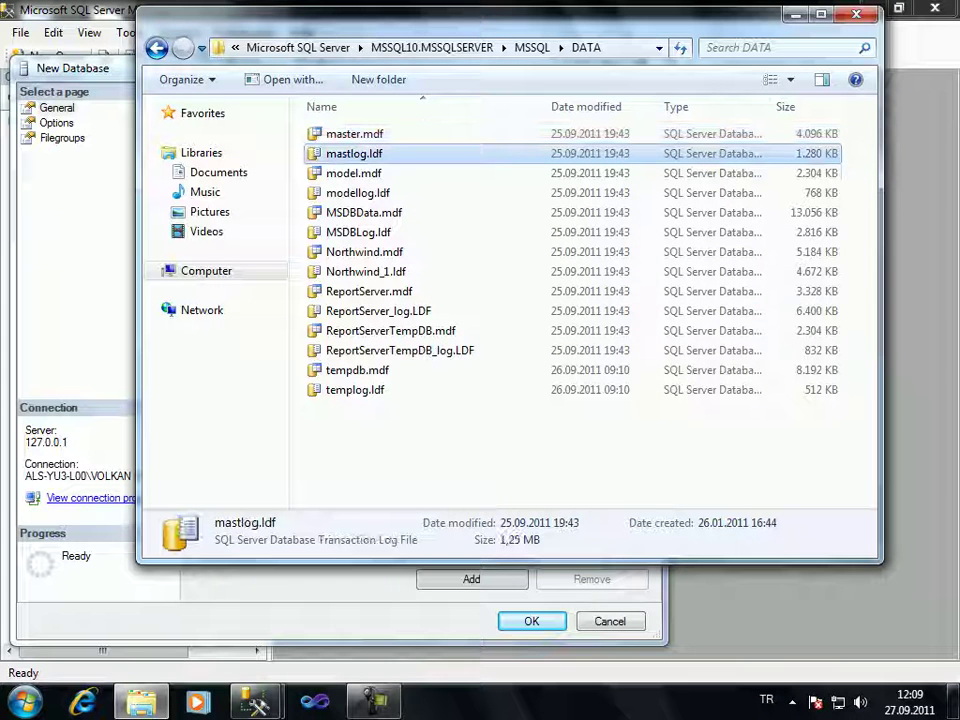
pyautogui.press('Down')
pyautogui.press('Down')
pyautogui.press('Down')
pyautogui.press('Down')
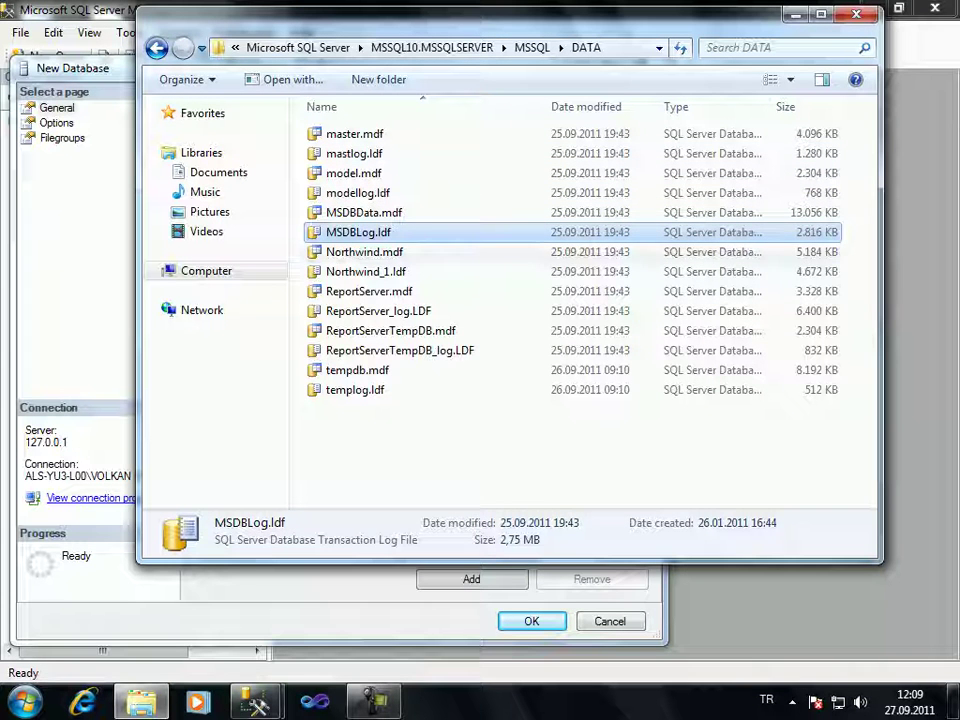
pyautogui.press('Down')
pyautogui.press('Down')
pyautogui.press('Down')
pyautogui.press('Down')
pyautogui.press('Down')
pyautogui.press('Down')
pyautogui.press('Down')
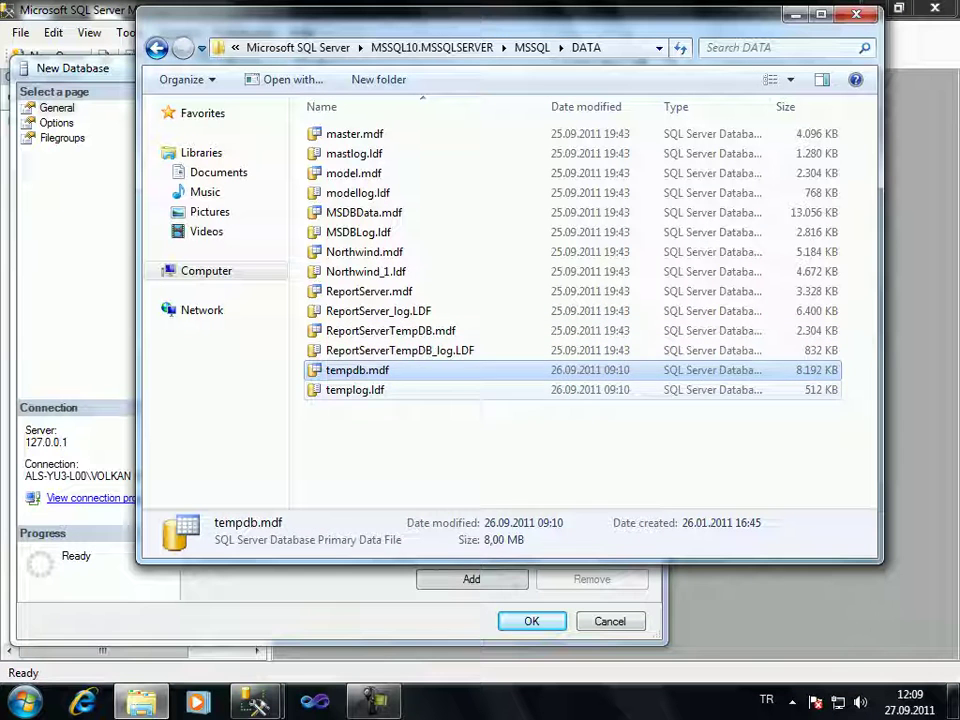
pyautogui.press('Down')
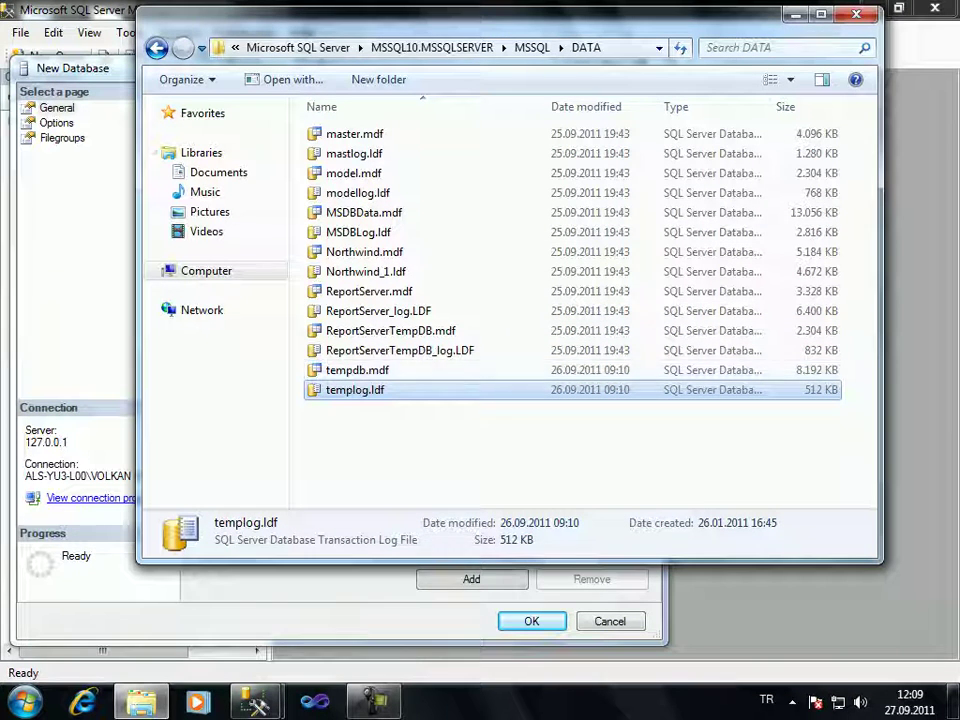
# Switch back to the New Database dialog and set the IlkDB data file's file name to MyFirstData.
pyautogui.hotkey('alt', 'Tab')
pyautogui.moveTo(443, 551); pyautogui.dragTo(550, 551)
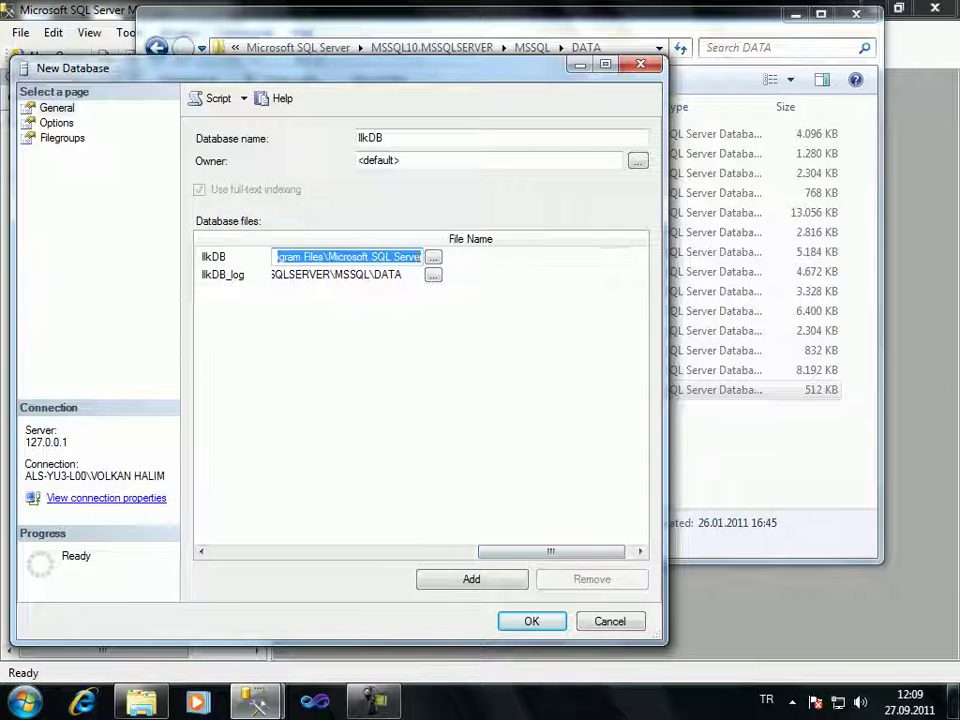
pyautogui.click(450, 256)
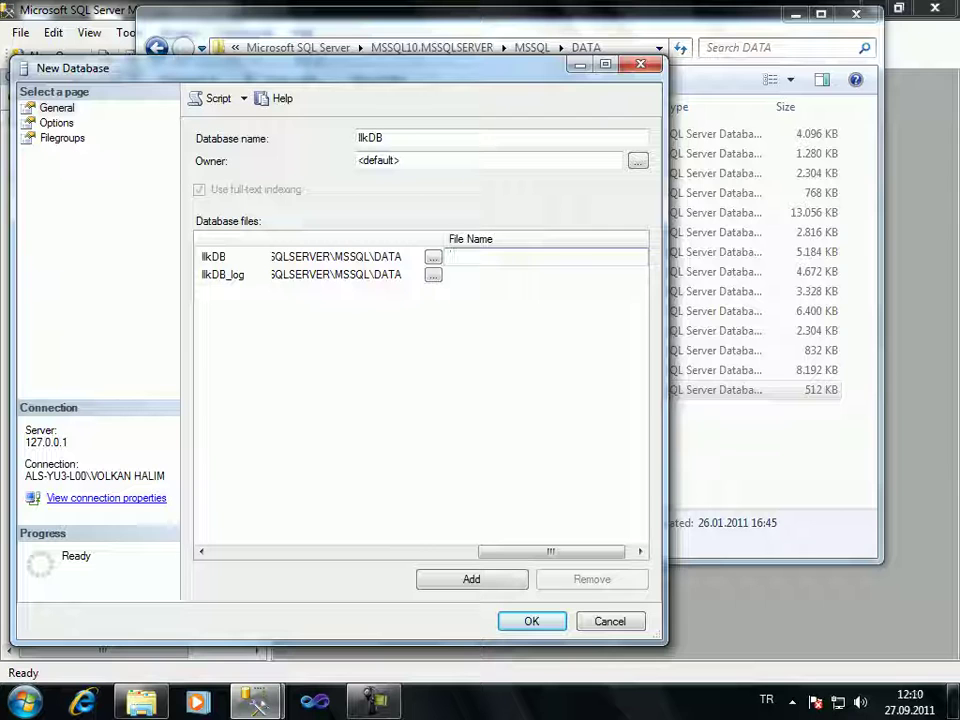
pyautogui.write('MyFirstData')
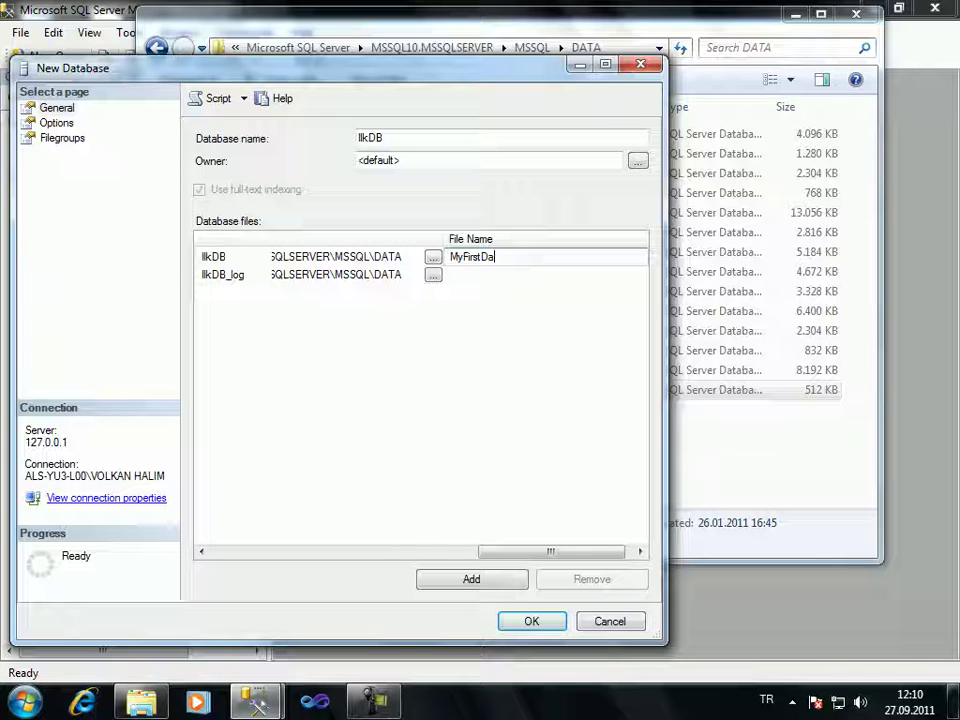
# Set the IlkDB_log file's file name to MyFirstLog and create the database.
pyautogui.click(455, 274)
pyautogui.write('MyFirstKL')
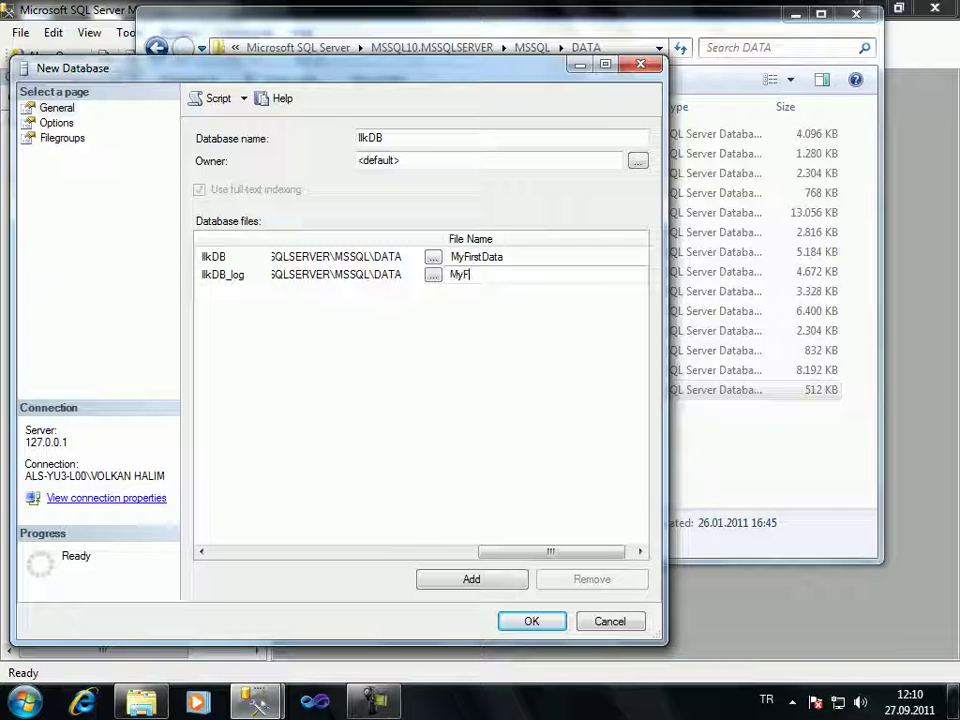
pyautogui.press('BackSpace')
pyautogui.press('BackSpace')
pyautogui.write('Log')
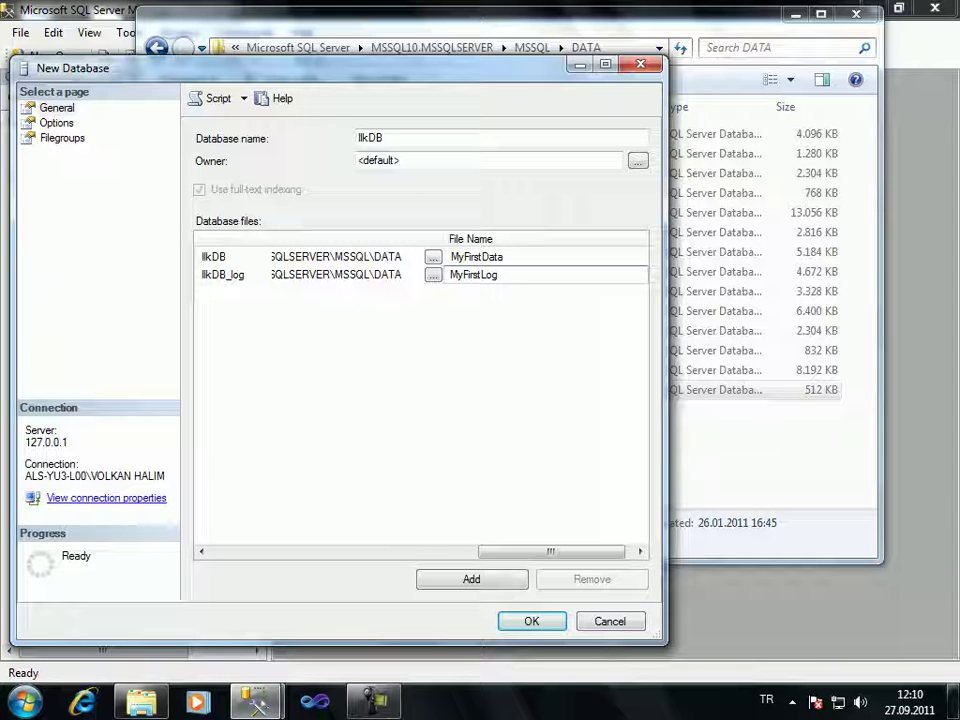
pyautogui.press('Return')
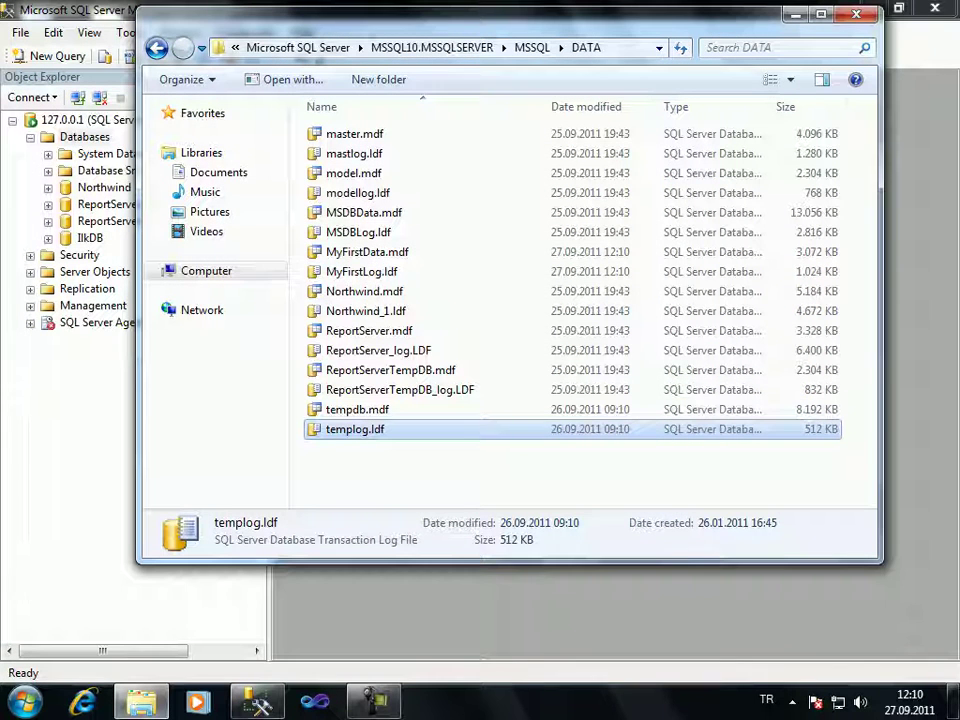
# Check the new MyFirstData.mdf and MyFirstLog.ldf files in the DATA folder, and close the folder window.
pyautogui.click(367, 252)
pyautogui.click(361, 271)
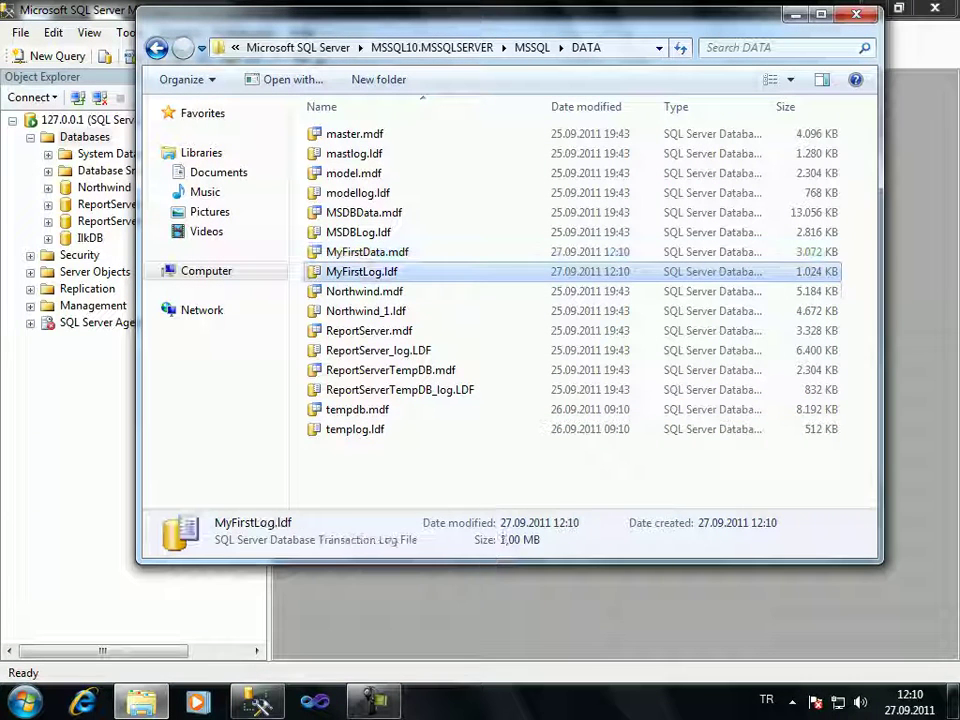
pyautogui.click(367, 252)
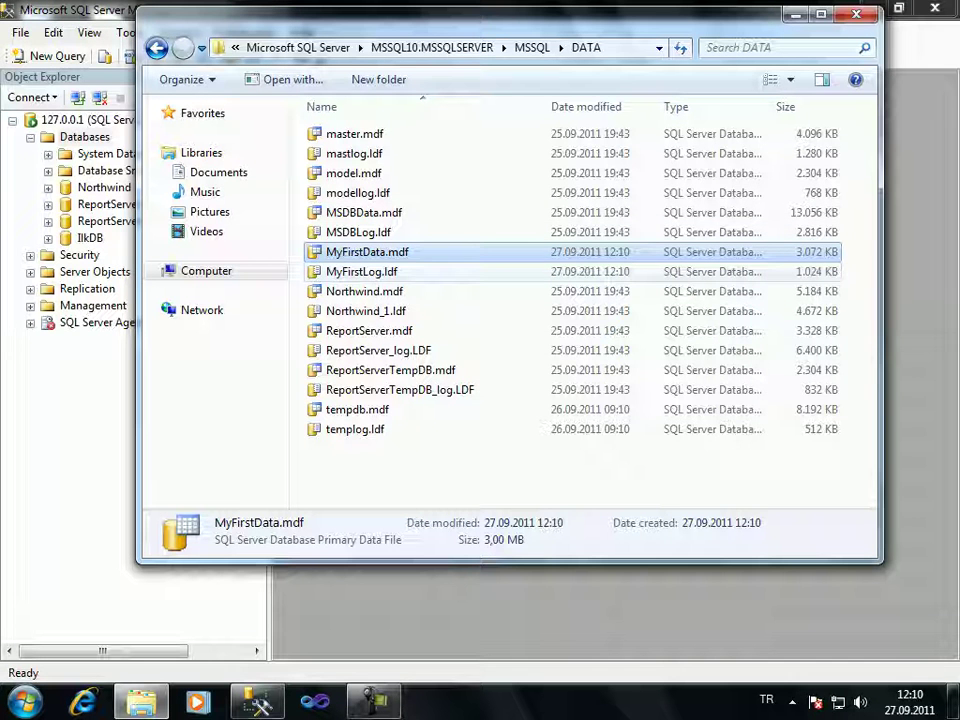
pyautogui.click(361, 271)
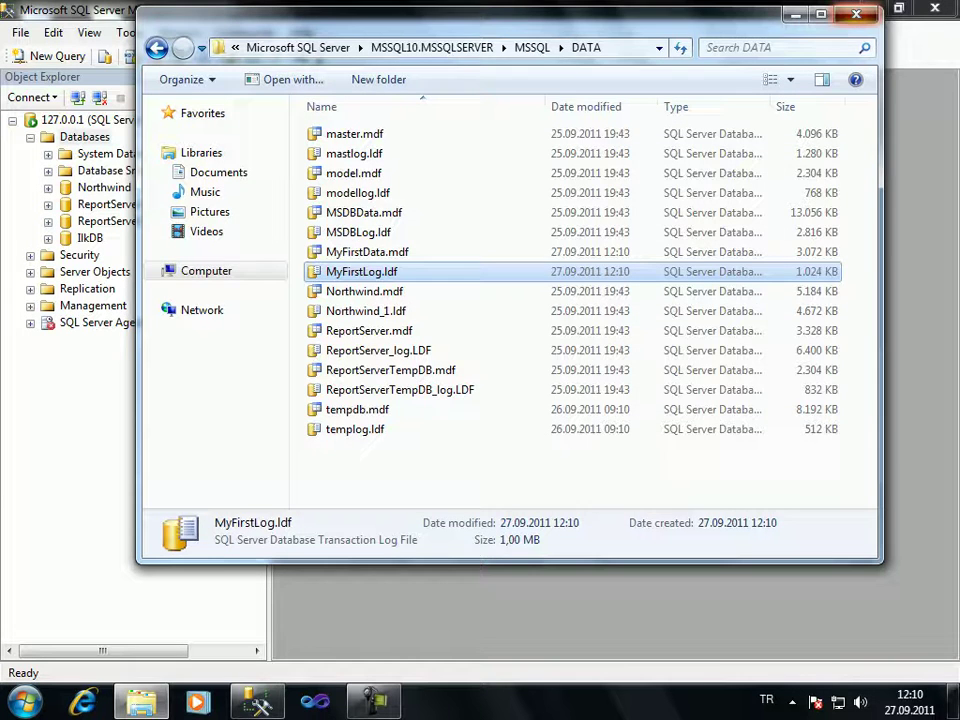
pyautogui.hotkey('alt', 'F4')
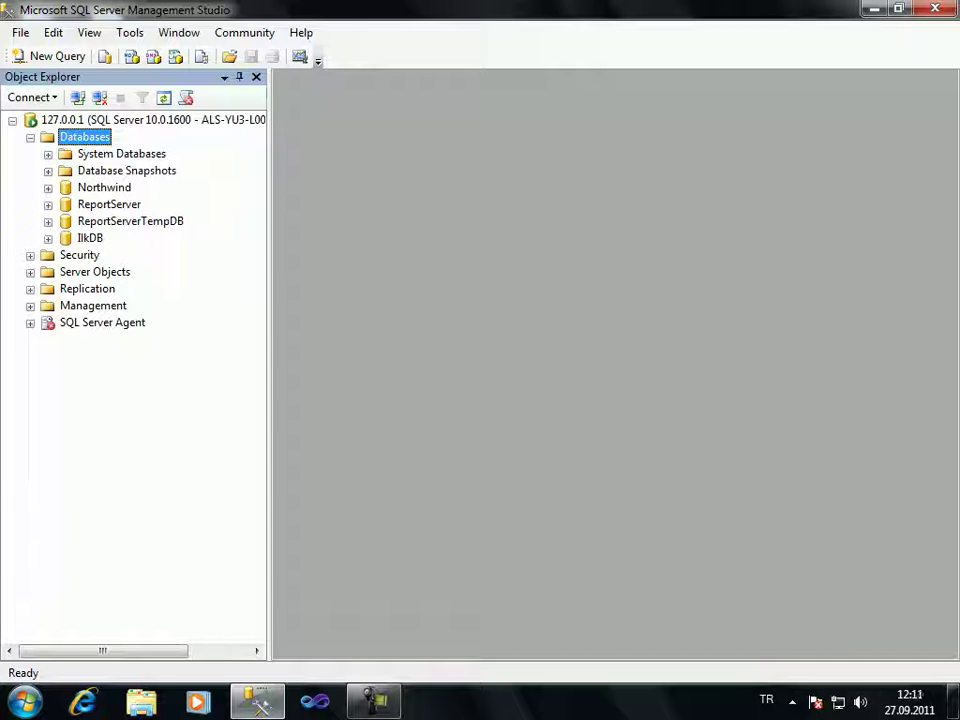
# Expand the IlkDB database and examine its object folders, including the contents of Programmability.
pyautogui.click(48, 238)
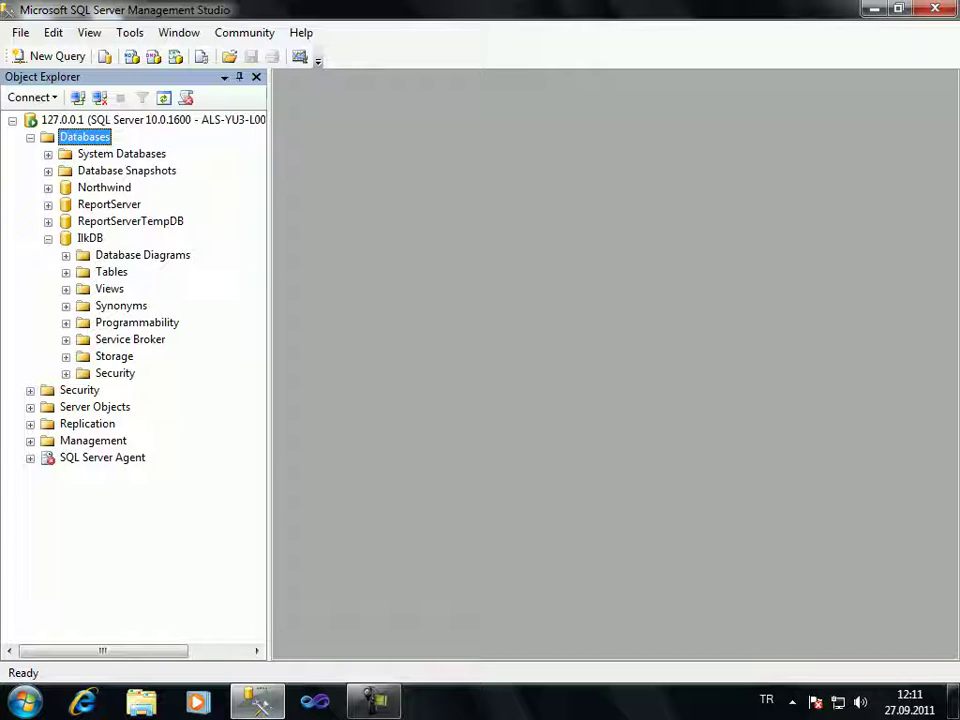
pyautogui.click(142, 255)
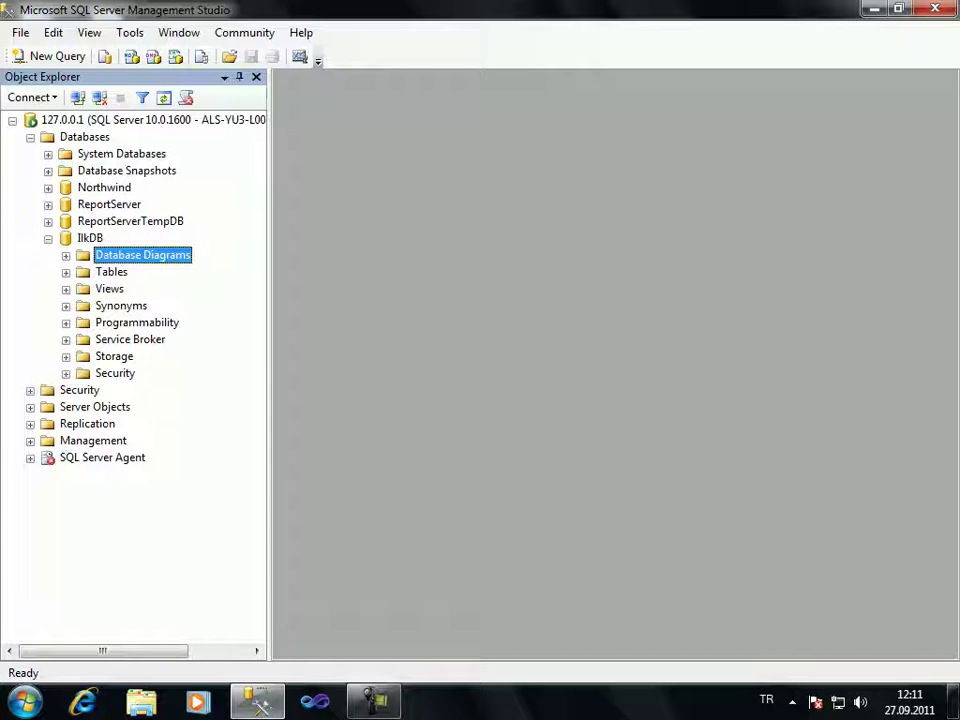
pyautogui.press('Down')
pyautogui.press('Down')
pyautogui.press('Down')
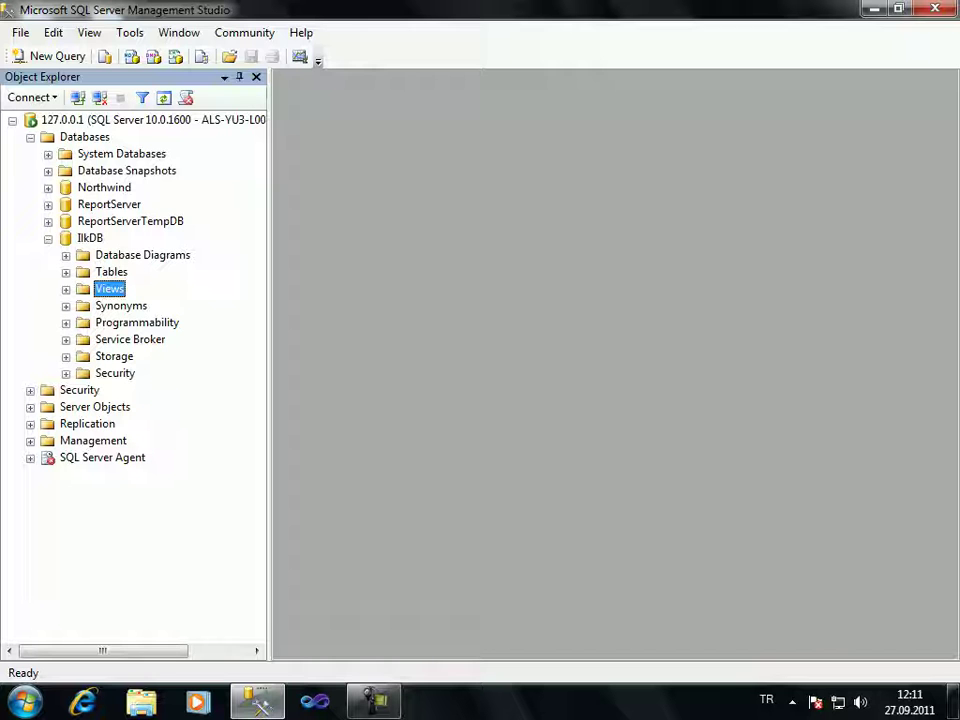
pyautogui.press('Down')
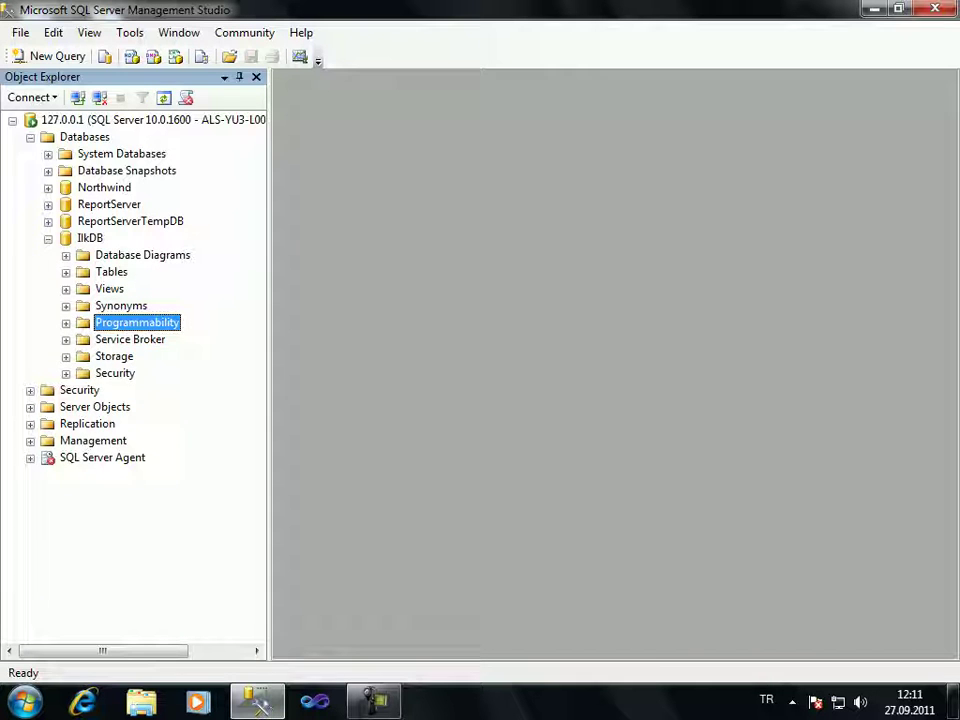
pyautogui.press('Right')
pyautogui.press('Down')
pyautogui.press('Down')
pyautogui.press('Down')
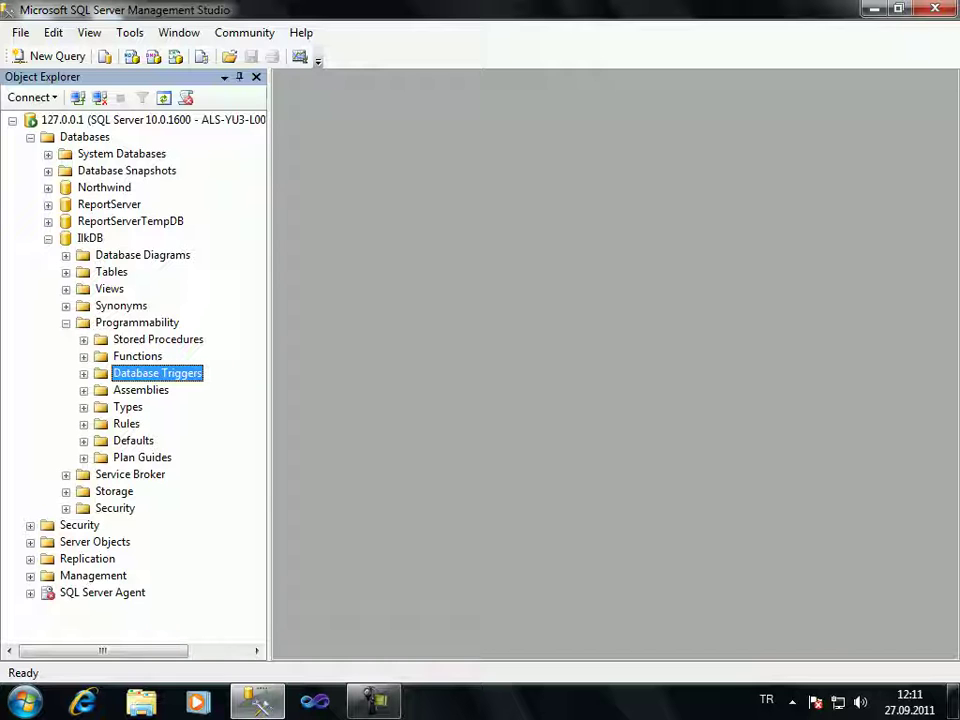
pyautogui.press('Left')
pyautogui.press('Left')
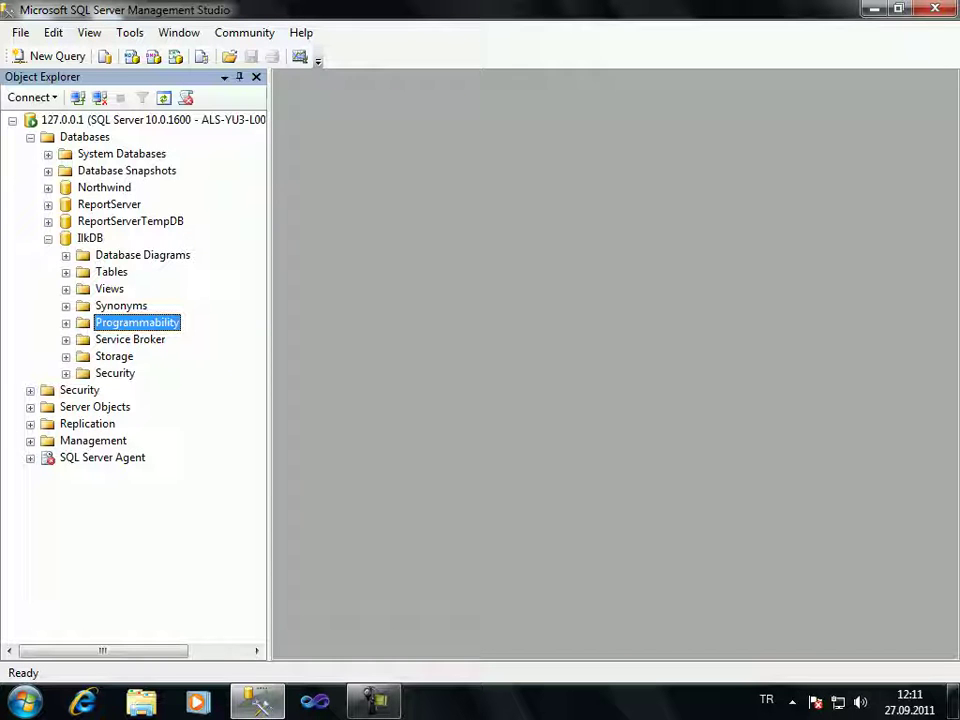
# Examine the contents of IlkDB's Service Broker, Storage and Security folders, leaving each one collapsed.
pyautogui.press('Down')
pyautogui.press('Right')
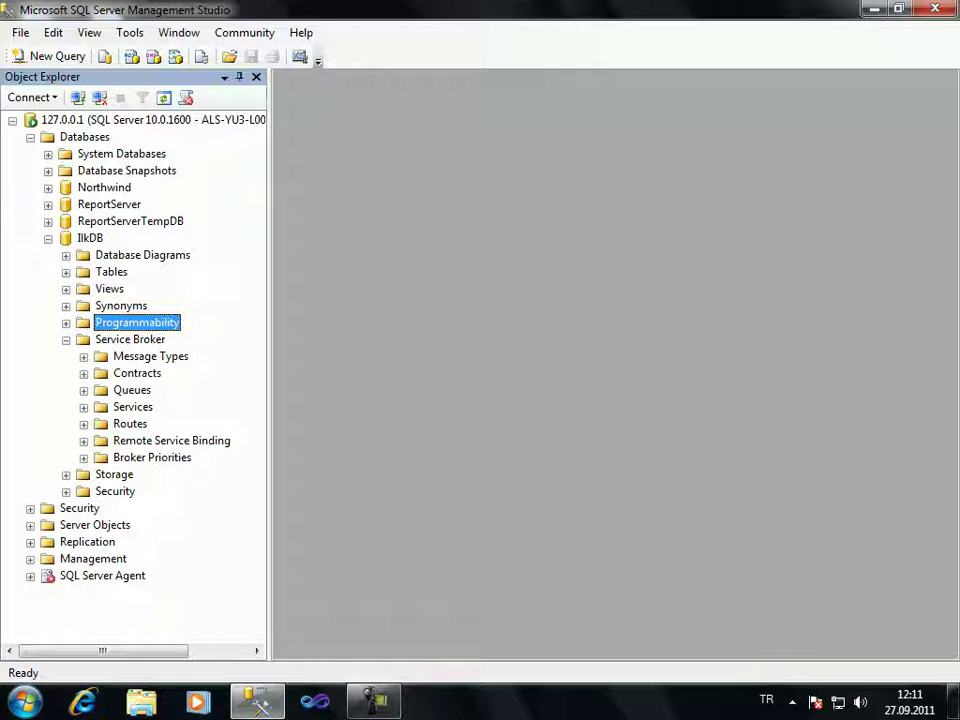
pyautogui.press('Left')
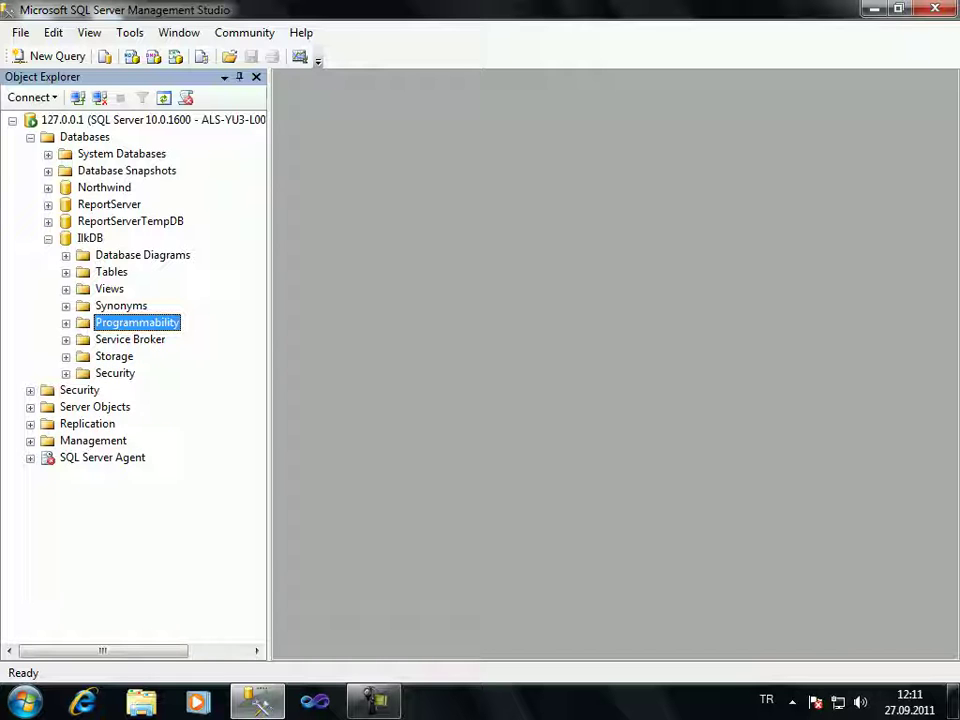
pyautogui.press('Down')
pyautogui.press('Right')
pyautogui.press('Left')
pyautogui.press('Down')
pyautogui.press('Right')
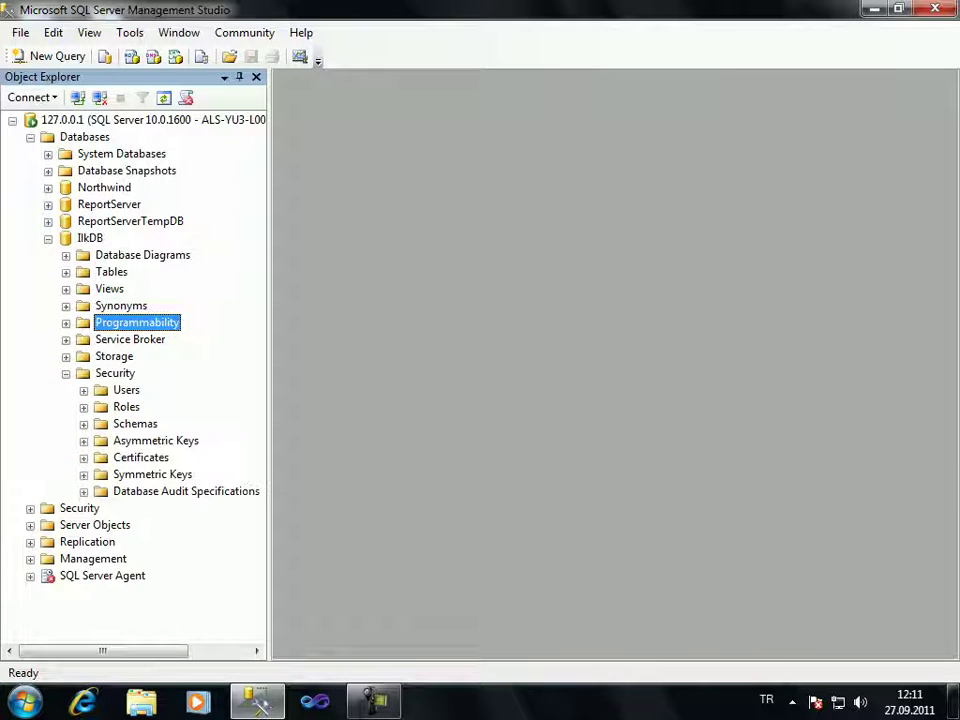
pyautogui.press('Down')
pyautogui.press('Down')
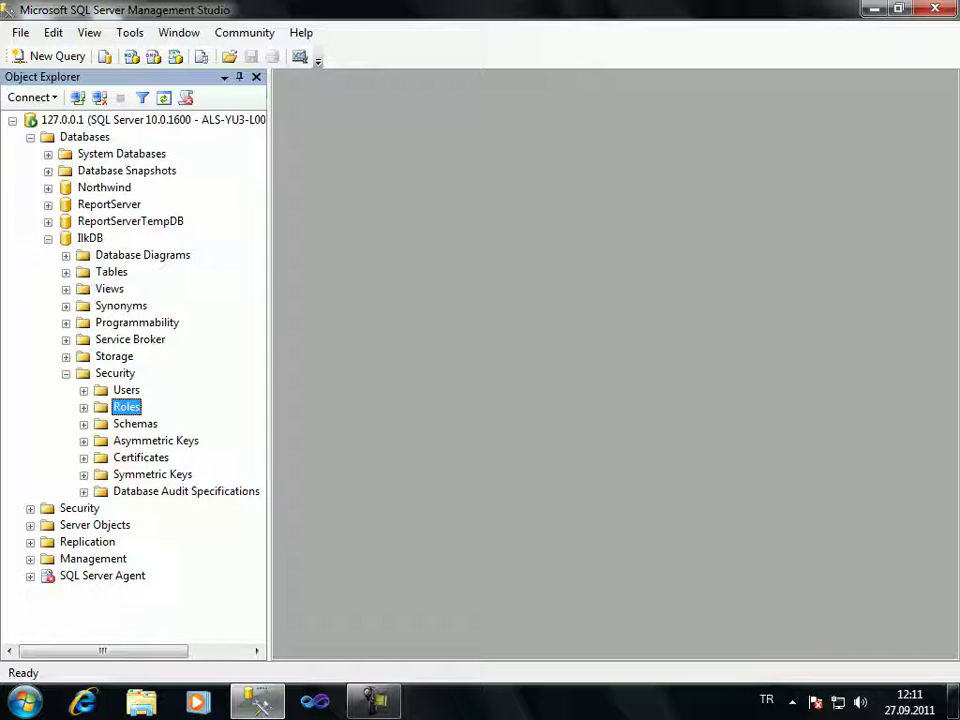
pyautogui.press('Left')
pyautogui.press('Left')
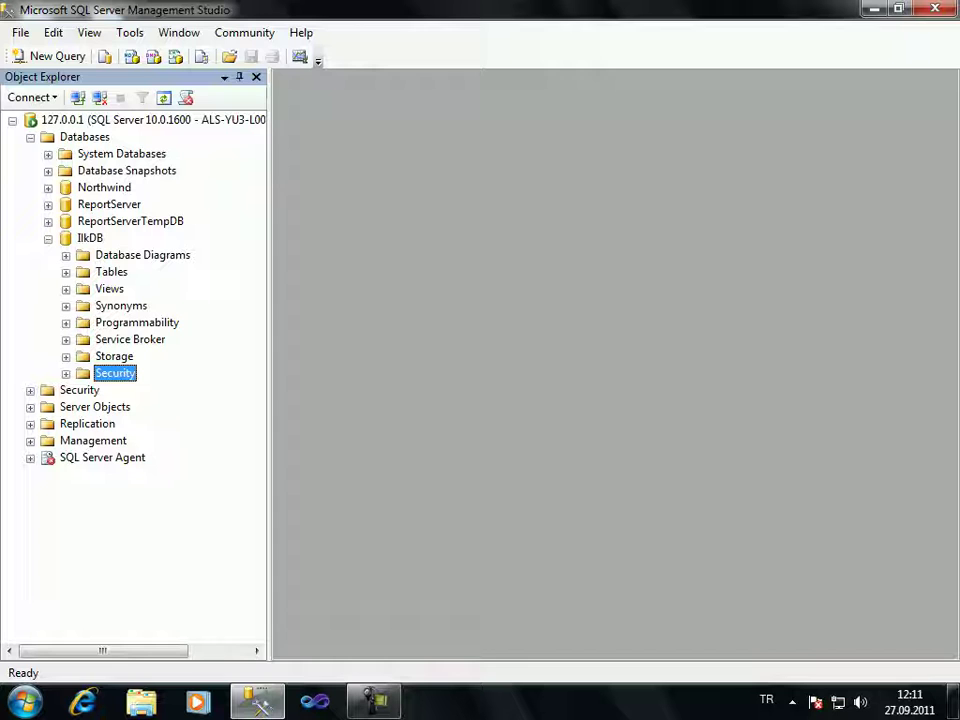
# Expand IlkDB's Tables folder and open the designer for a new table.
pyautogui.click(66, 272)
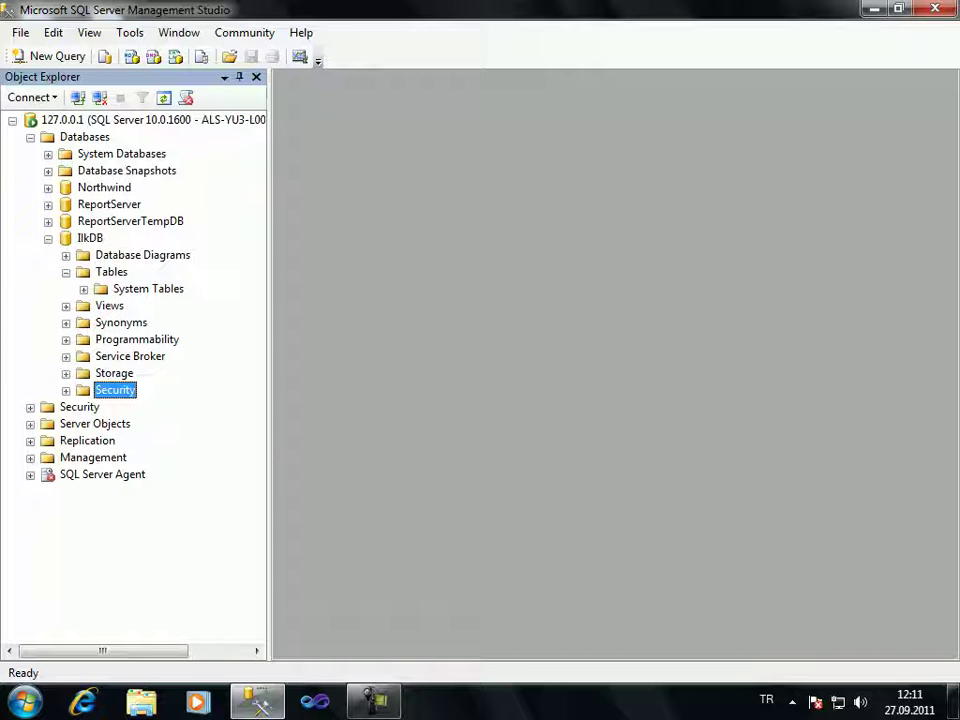
pyautogui.click(111, 272)
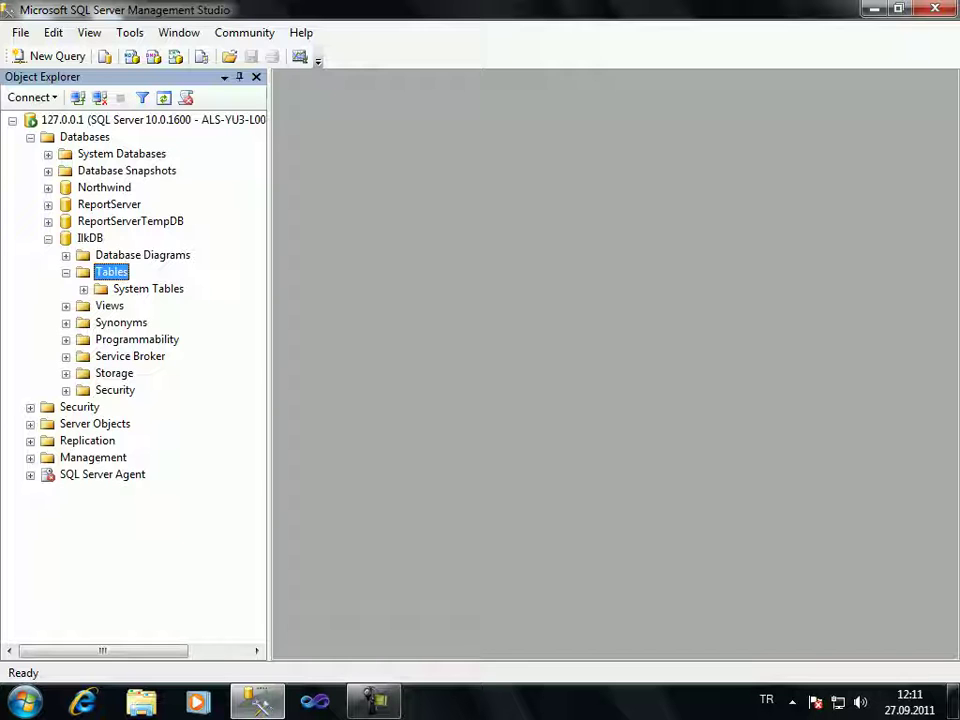
pyautogui.rightClick(111, 272)
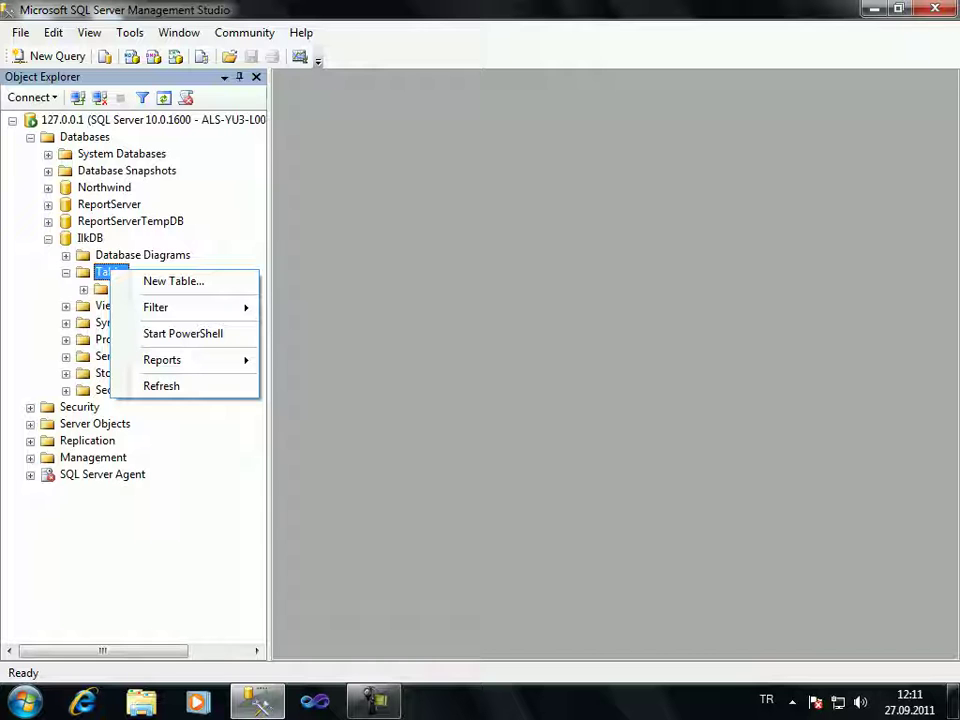
pyautogui.click(173, 281)
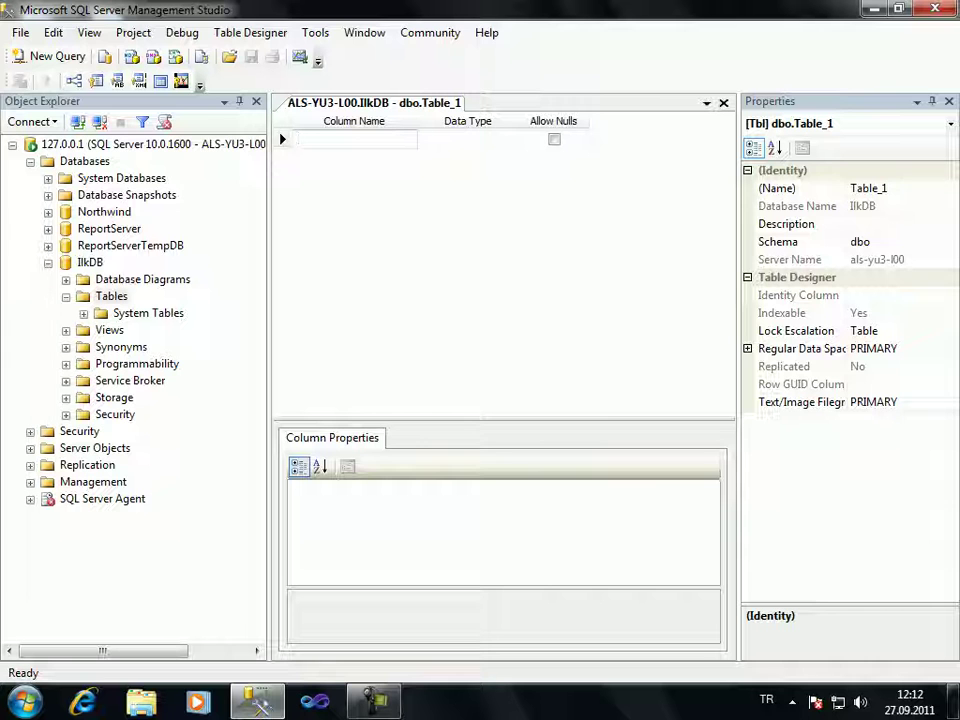
# Open a new query, look through the available databases and select IlkDB as the query's target.
pyautogui.click(48, 56)
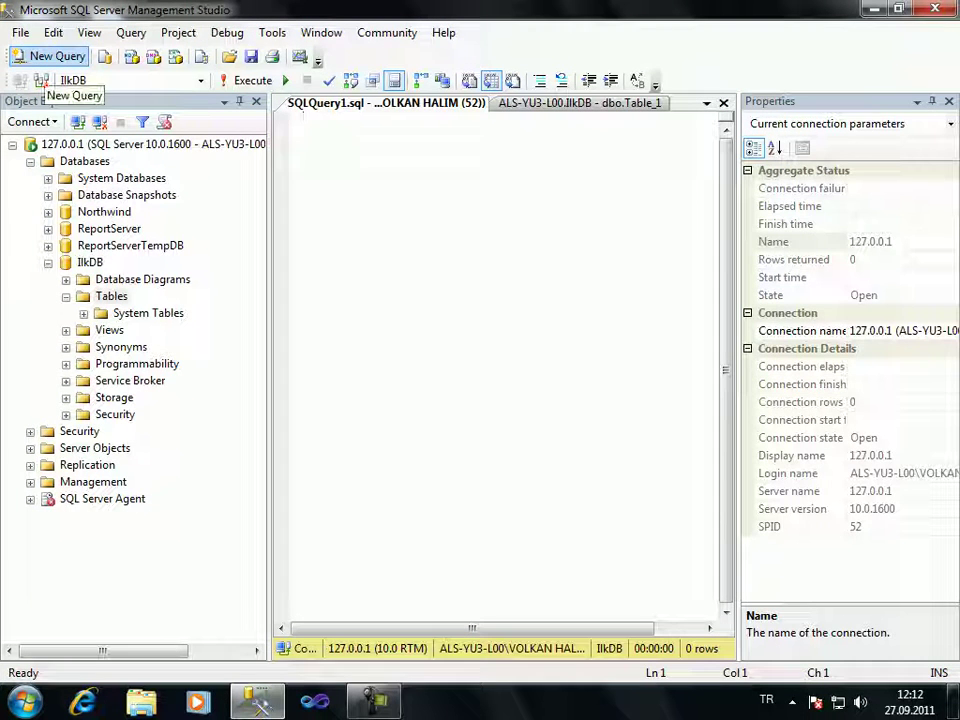
pyautogui.click(200, 80)
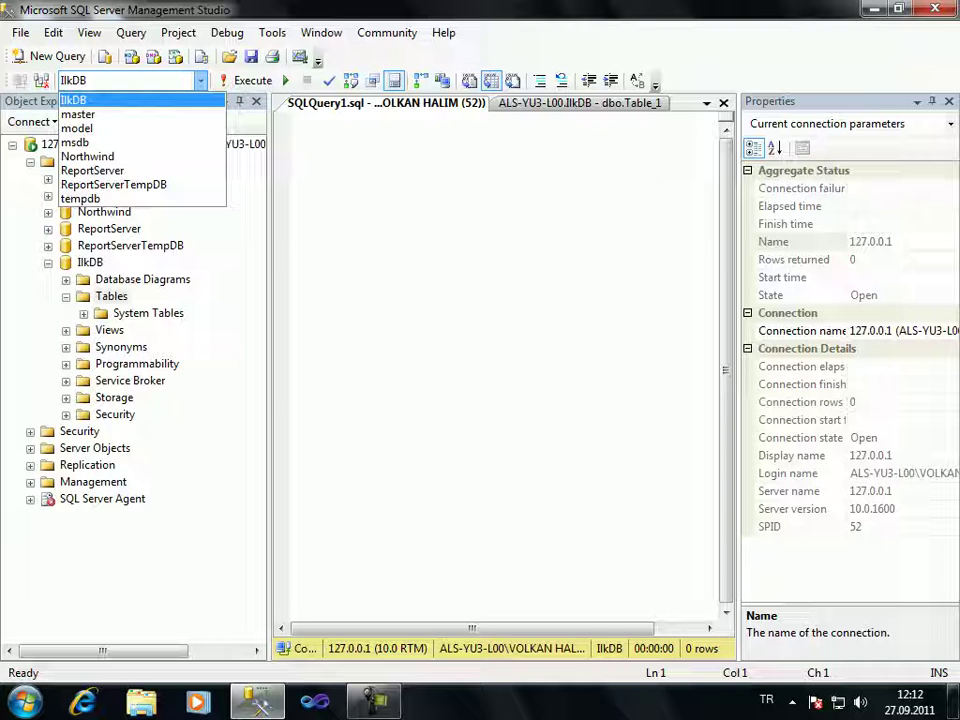
pyautogui.press('Down')
pyautogui.press('Down')
pyautogui.press('Down')
pyautogui.press('Down')
pyautogui.press('Down')
pyautogui.press('Home')
pyautogui.press('Return')
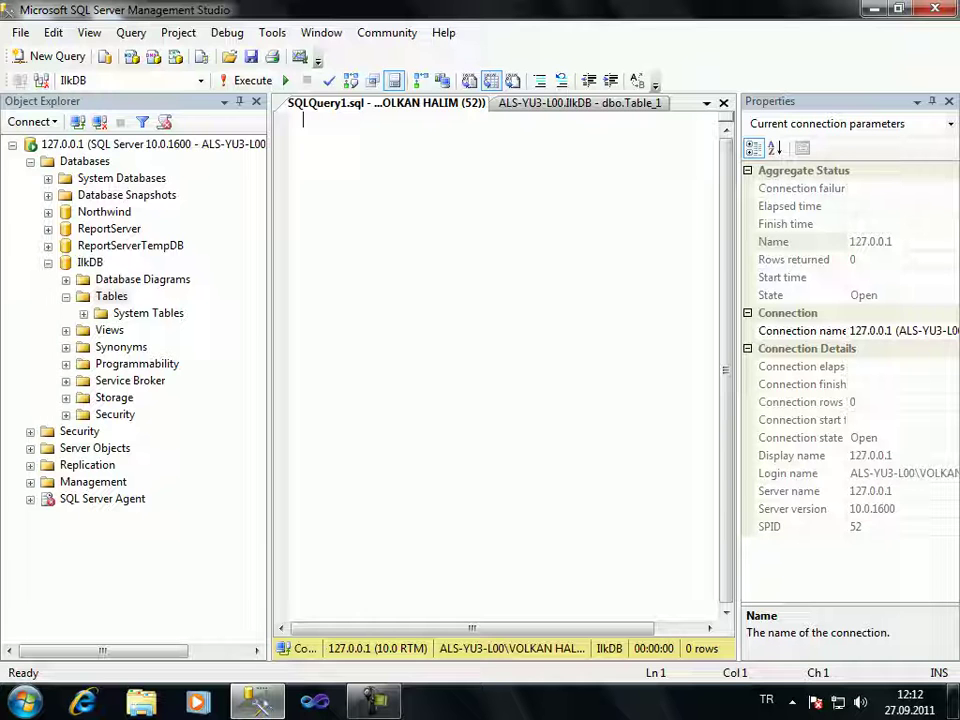
# Write the statement "Create Table Tablom" followed by opening and closing parentheses on separate lines, with empty lines between them.
pyautogui.write('Create Table')
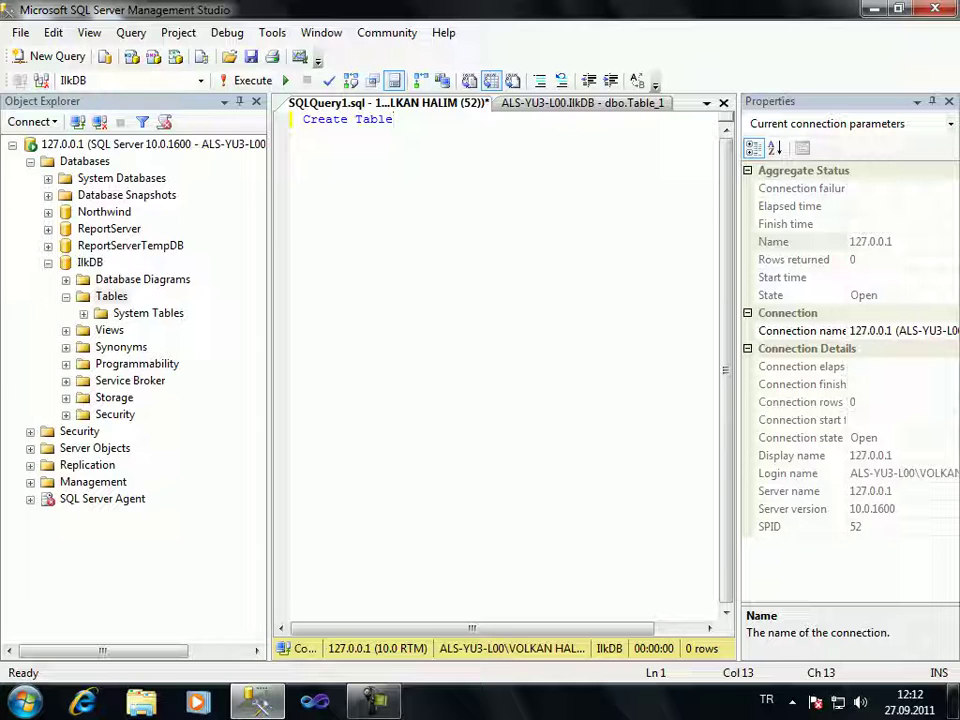
pyautogui.write(' Tablom')
pyautogui.press('Return')
pyautogui.write('(')
pyautogui.press('Return')
pyautogui.press('Return')
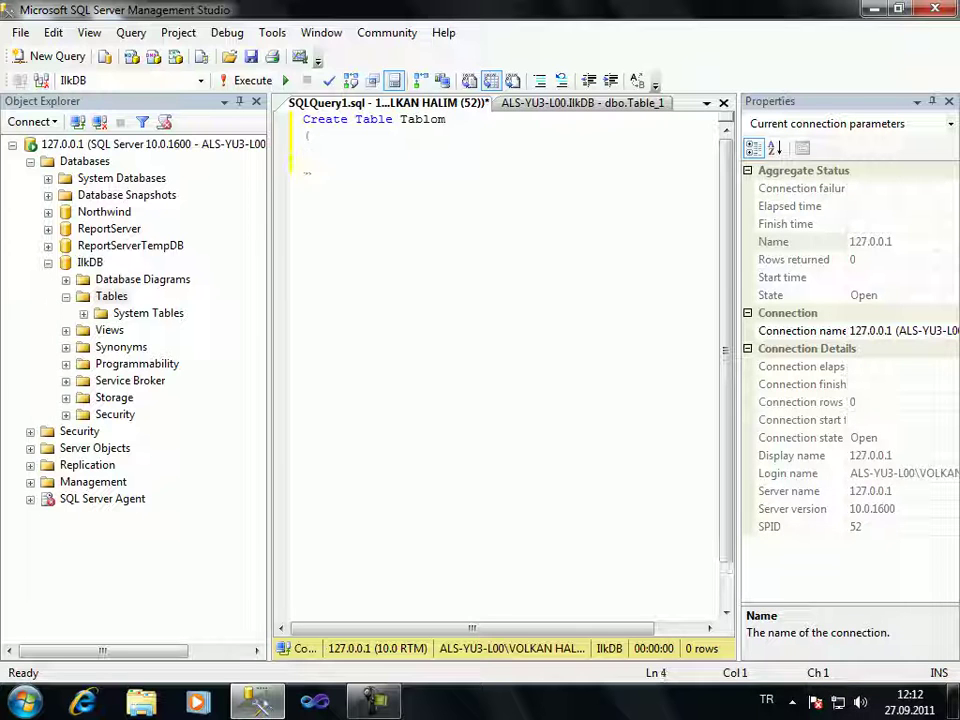
pyautogui.press('Return')
pyautogui.write(')')
pyautogui.press('Up')
pyautogui.press('Up')
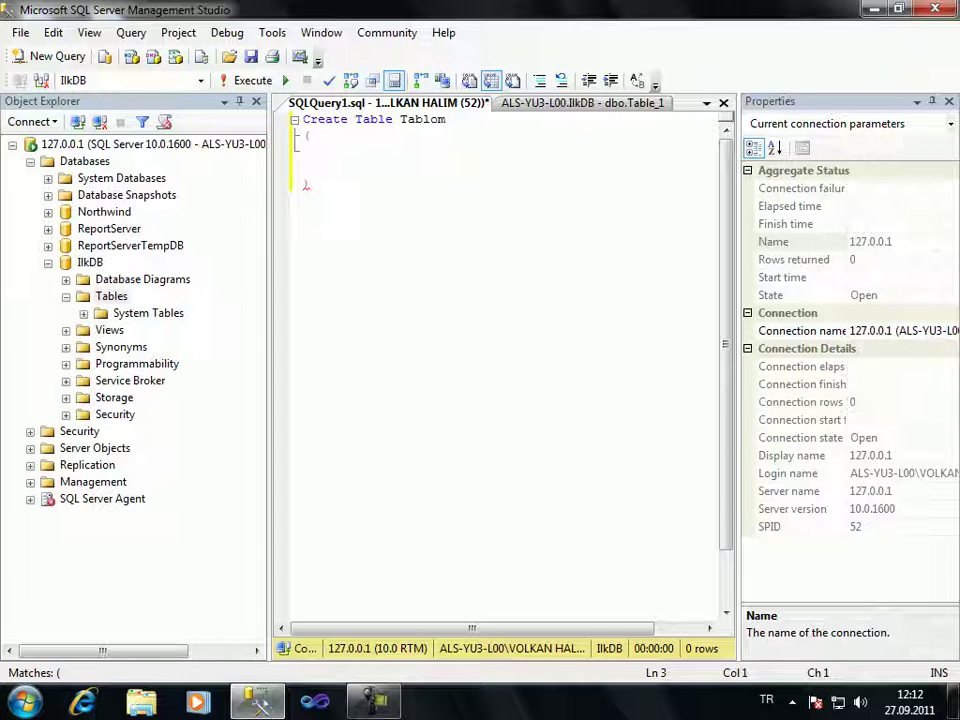
pyautogui.press('Down')
# Set the Text Editor font size to 13 and place the cursor on the line below the opening parenthesis.
pyautogui.click(272, 32)
pyautogui.click(300, 164)
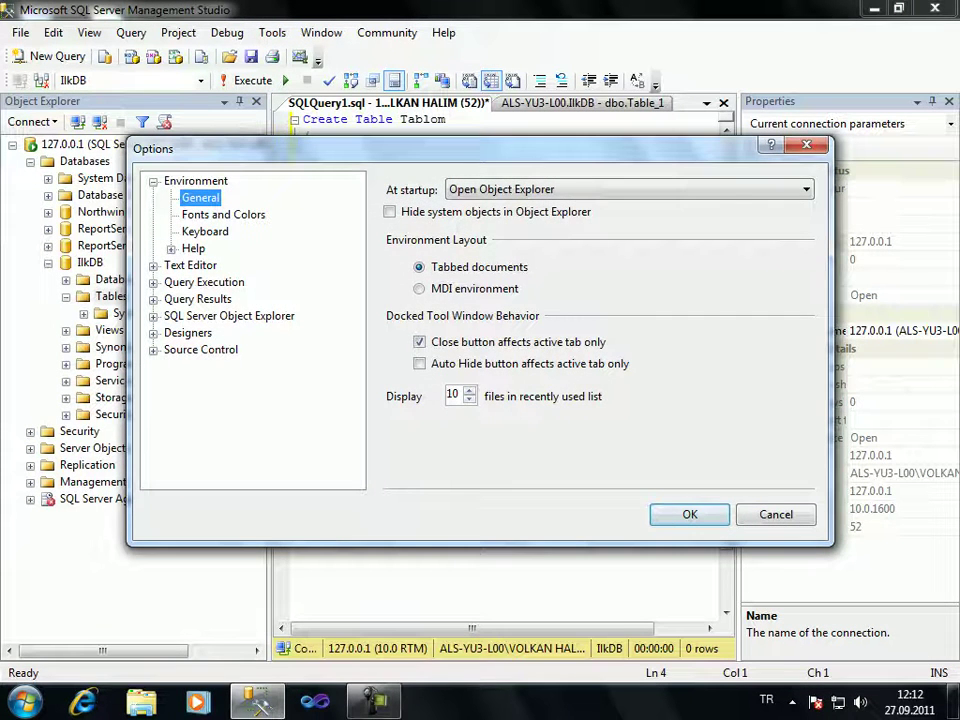
pyautogui.click(223, 214)
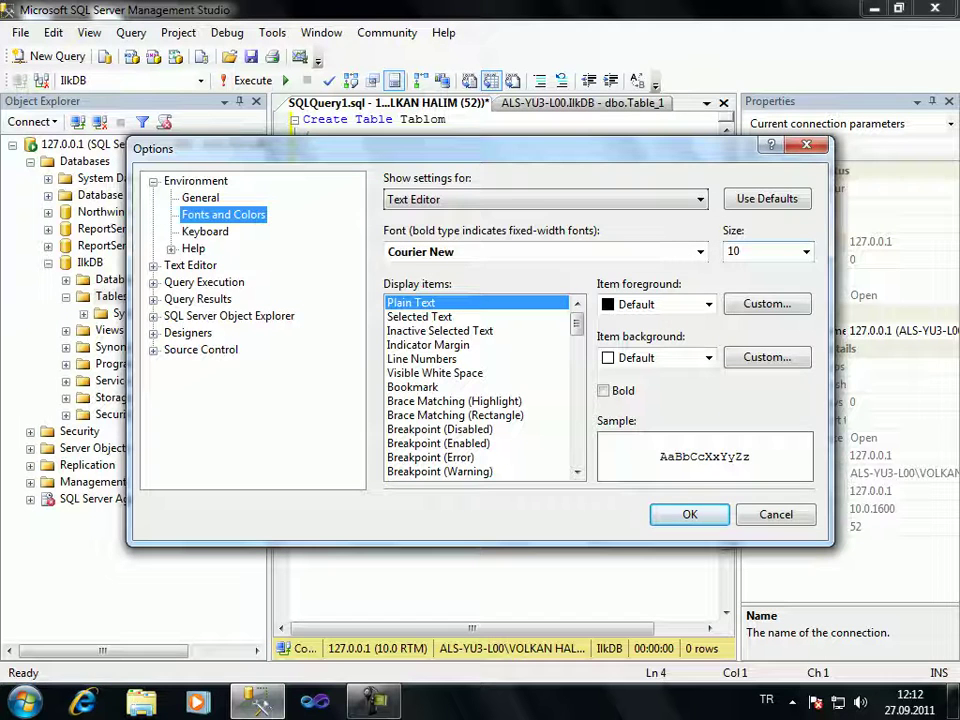
pyautogui.click(806, 251)
pyautogui.click(760, 360)
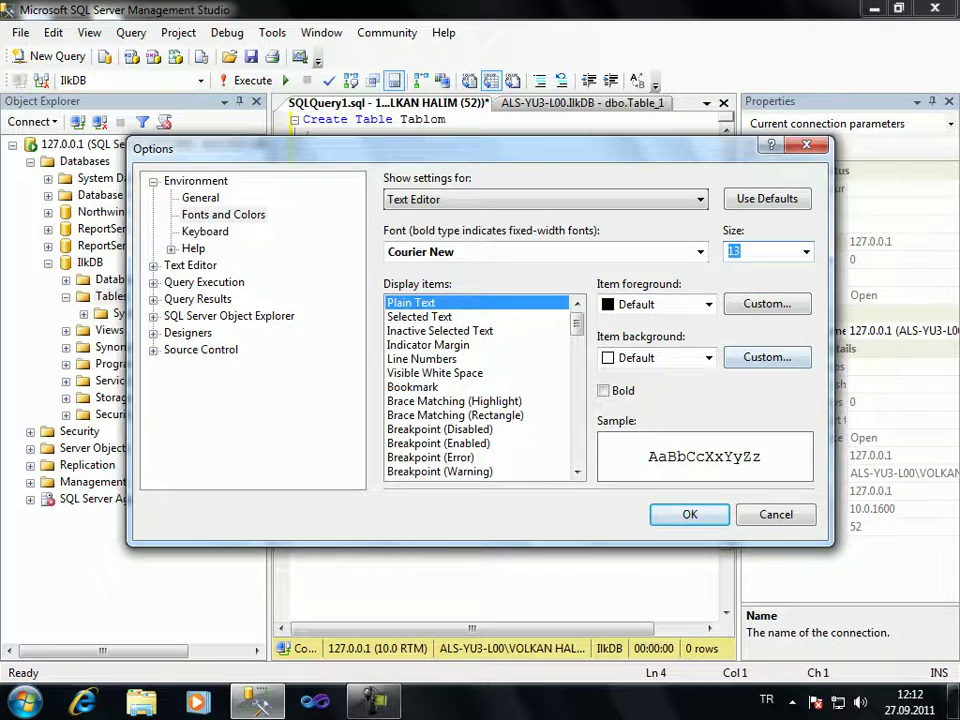
pyautogui.click(690, 514)
pyautogui.press('Up')
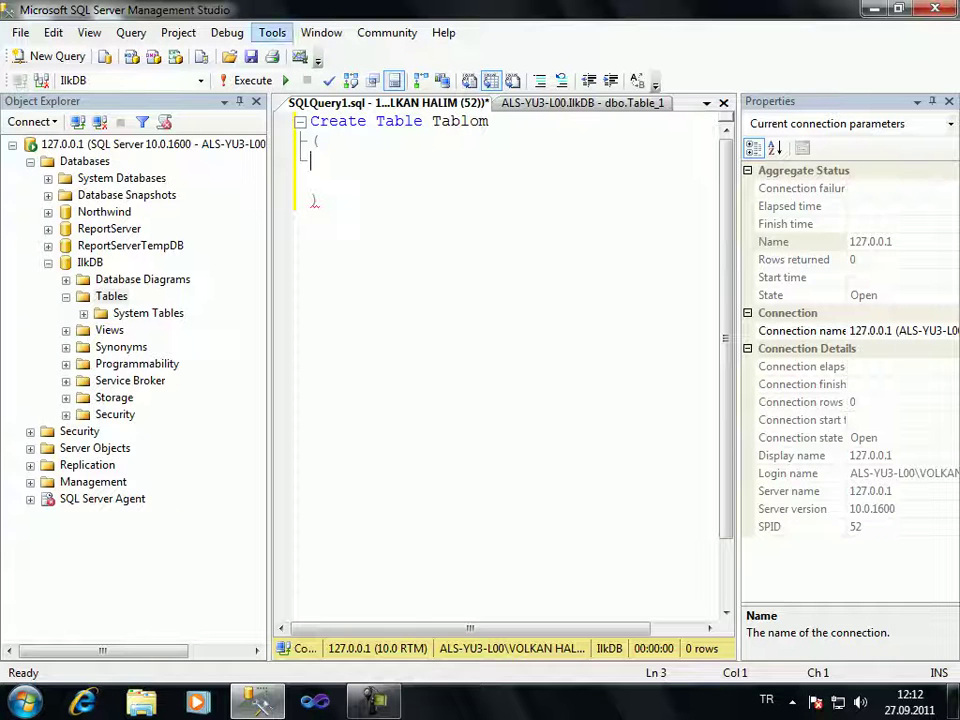
# Change the Text Editor font to Verdana in the Fonts and Colors options.
pyautogui.click(272, 32)
pyautogui.click(300, 165)
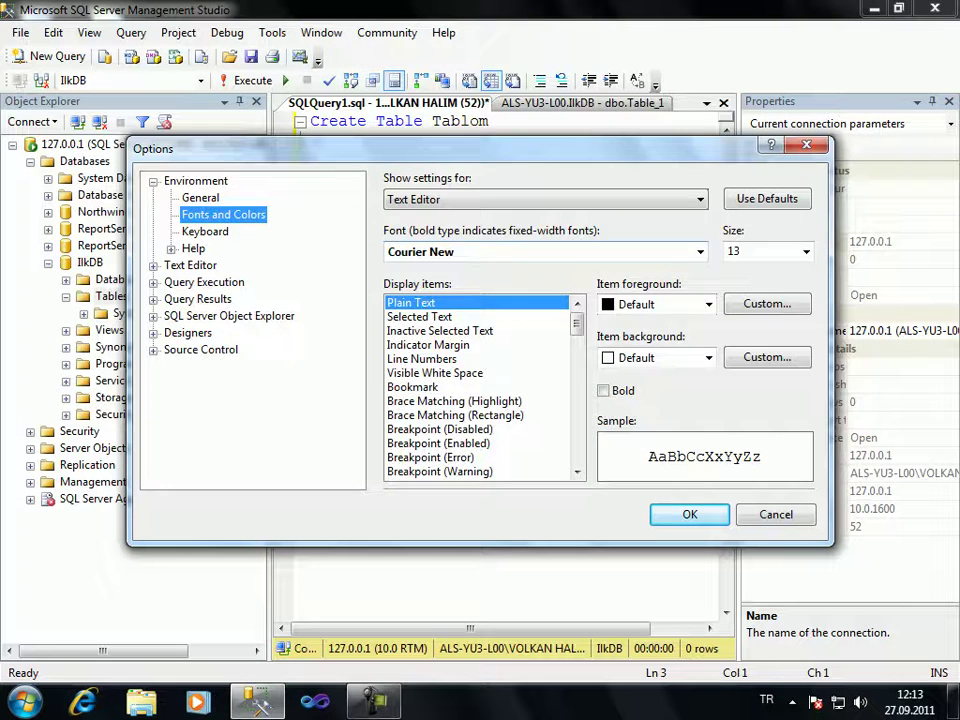
pyautogui.click(700, 251)
pyautogui.press('v')
pyautogui.press('e')
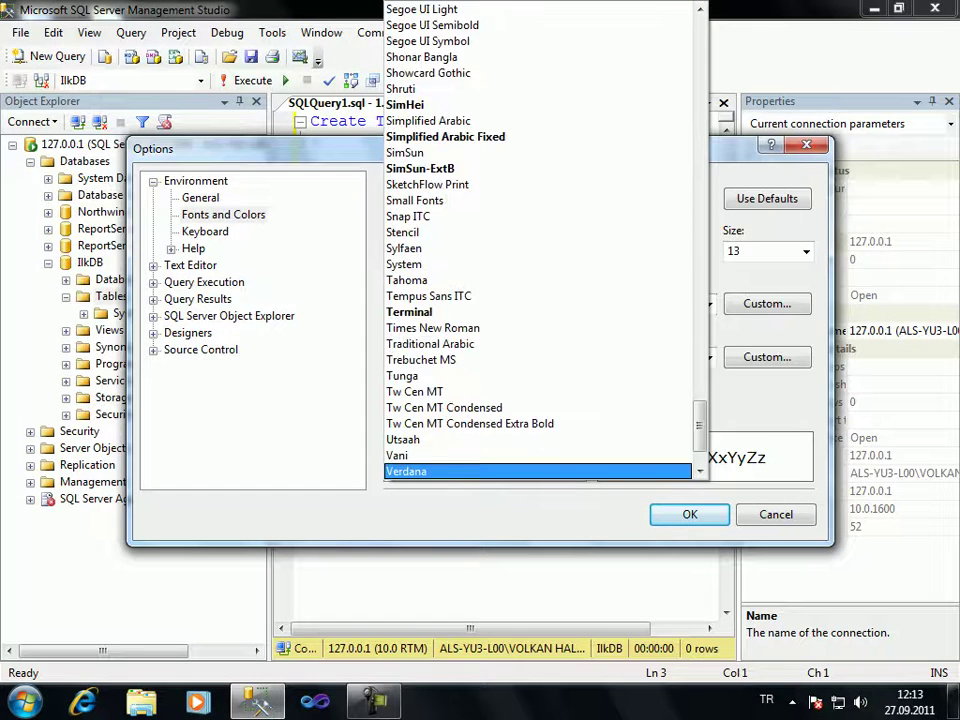
pyautogui.press('Down')
pyautogui.press('Return')
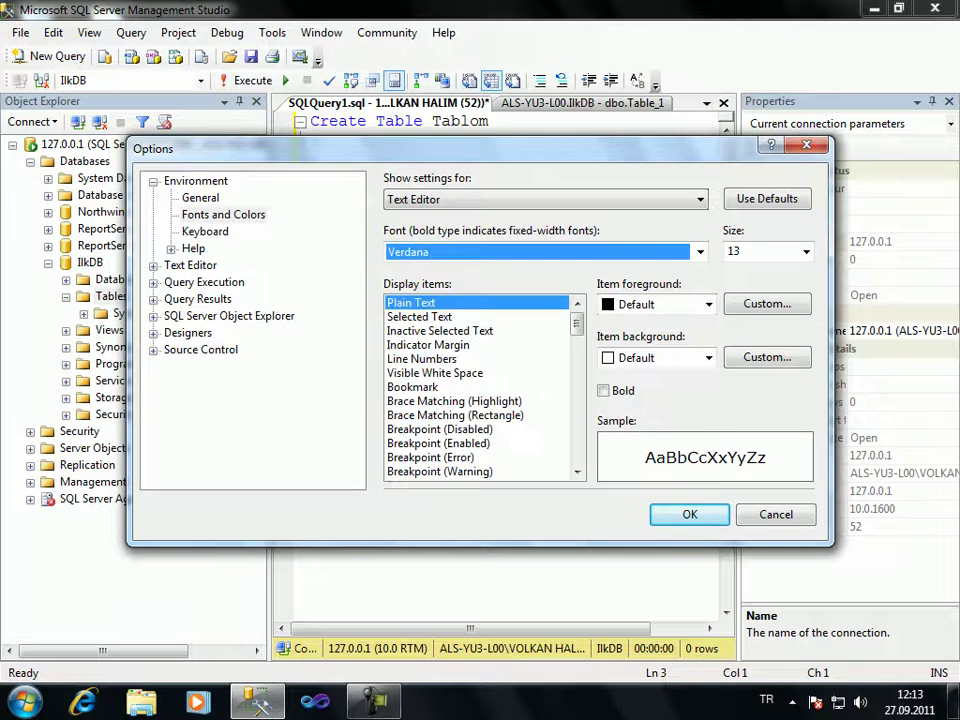
pyautogui.press('Return')
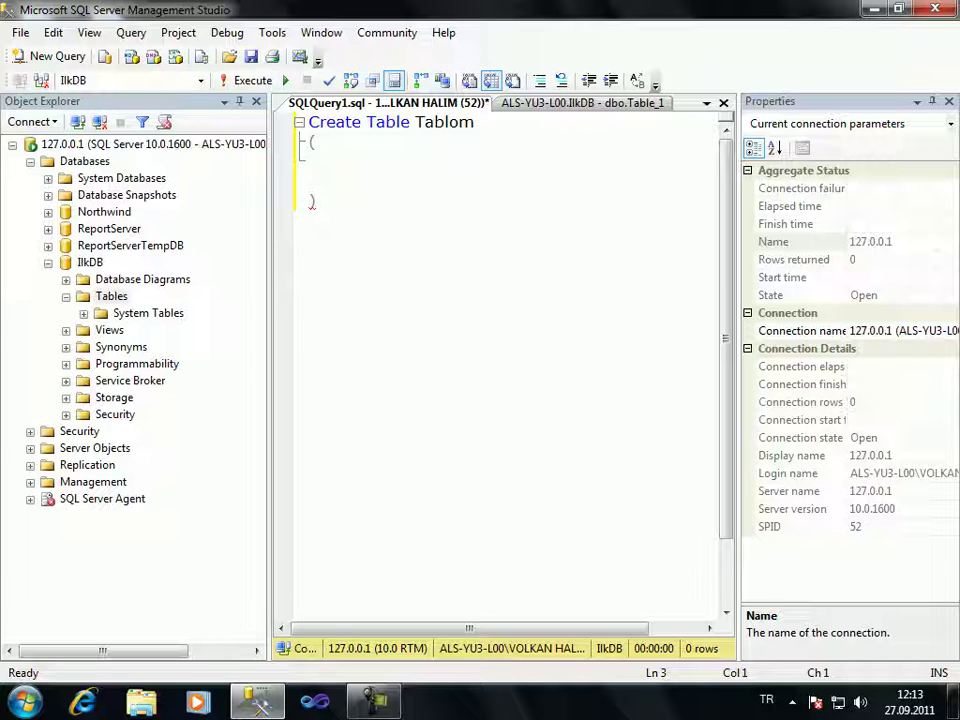
# Define the first column inside the parentheses as "Id int Primary Key identity(1,1)," and start a new line.
pyautogui.write('Id')
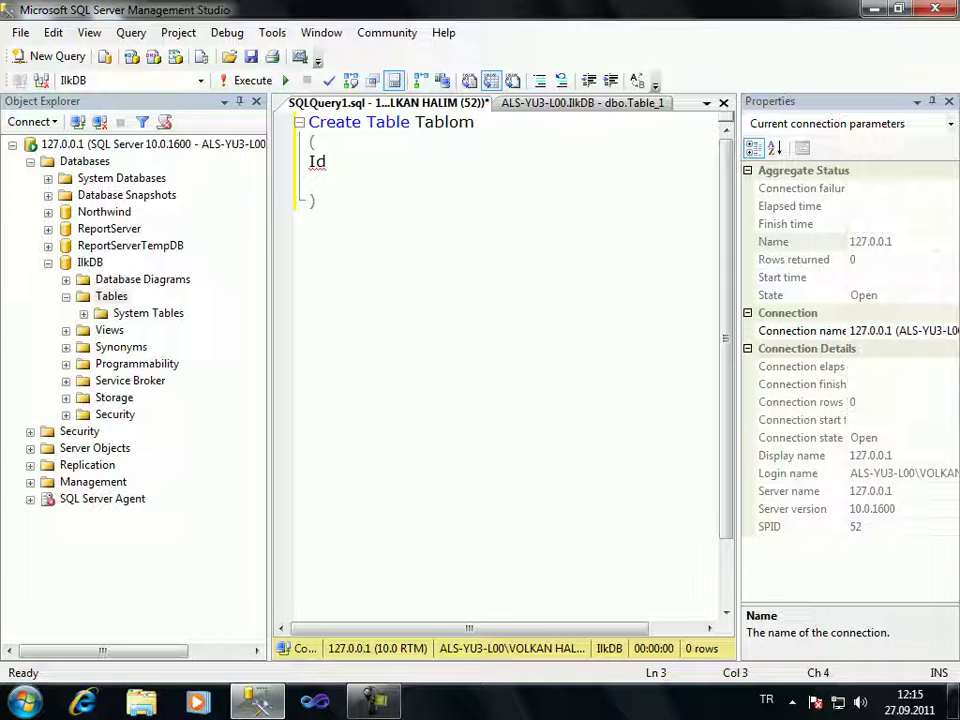
pyautogui.write('int Primary Key')
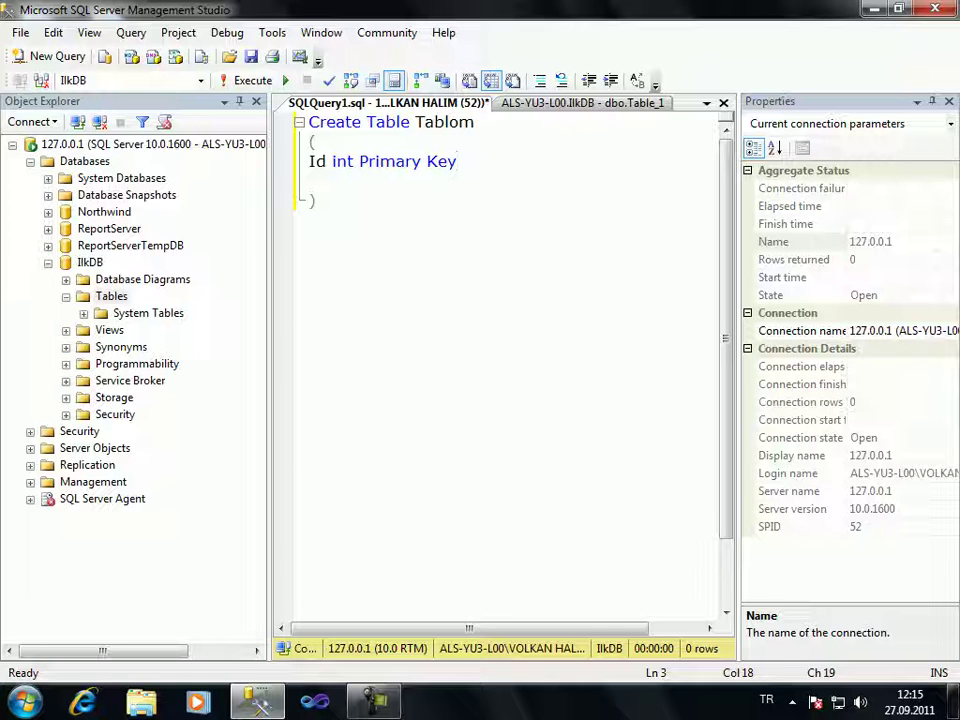
pyautogui.write('identity(1,1)')
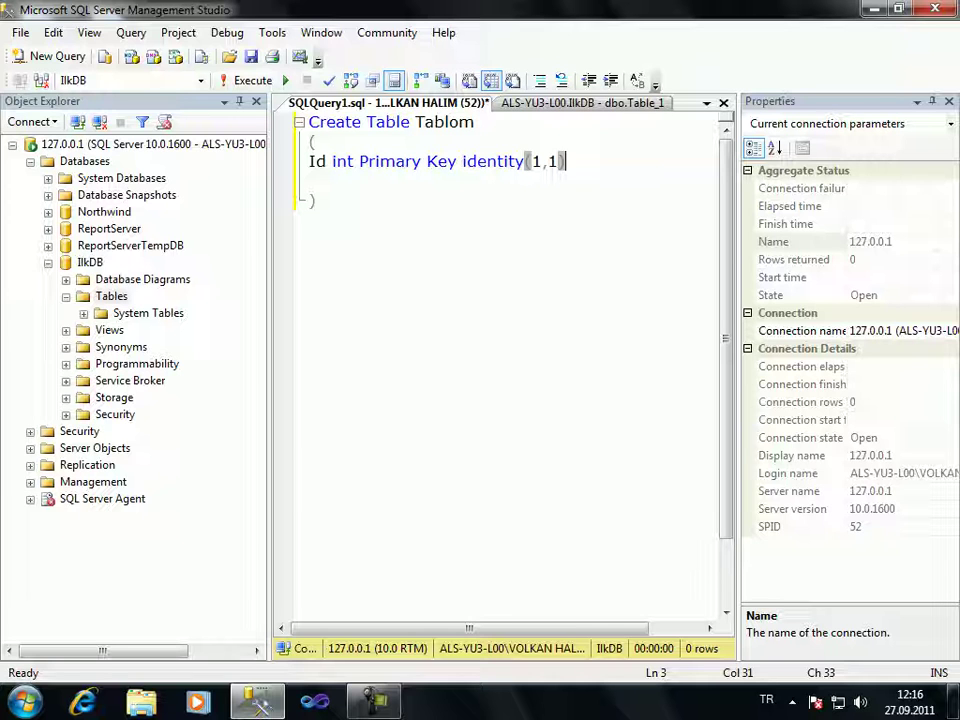
pyautogui.write(',')
pyautogui.press('Return')
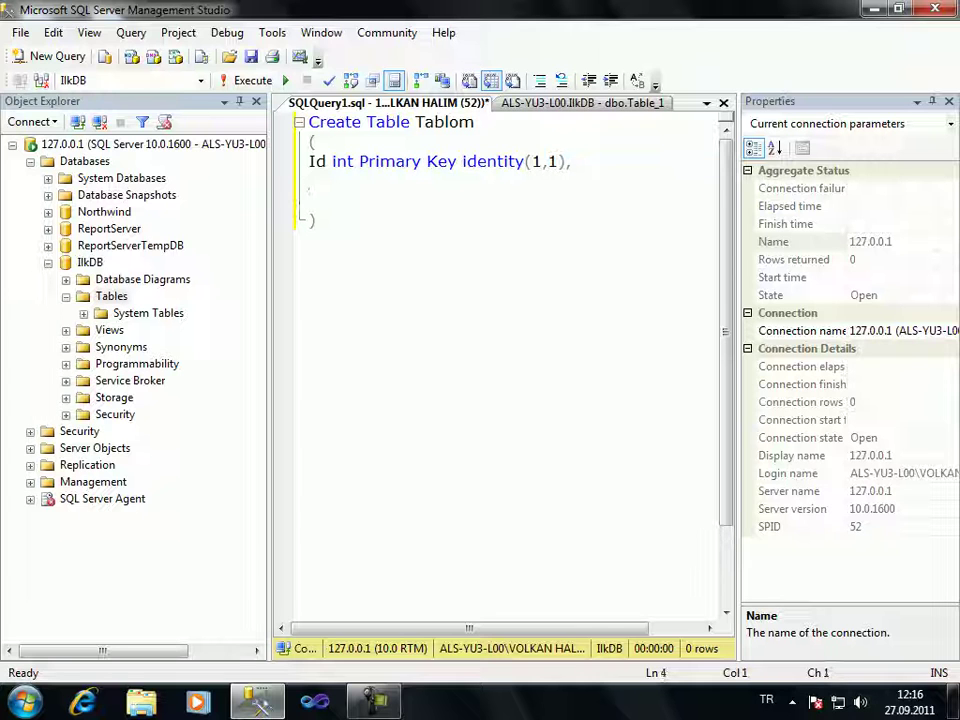
# Add the second column definition "Ad varchar(25) not null," and start a new line below it.
pyautogui.write('Ad')
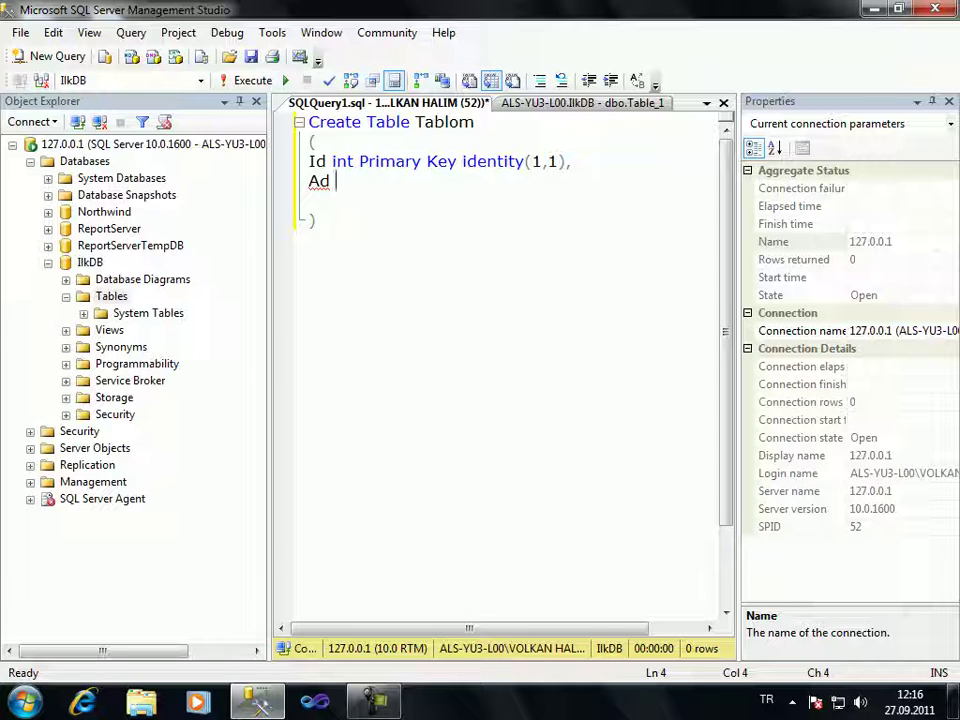
pyautogui.write('varchar(')
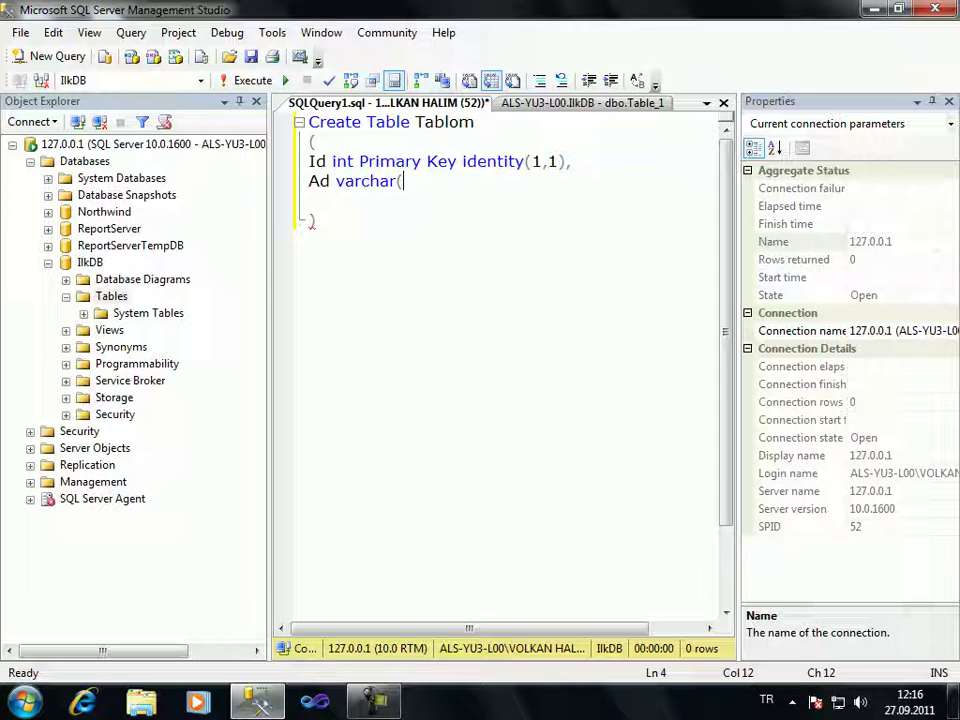
pyautogui.write('15')
pyautogui.press('BackSpace')
pyautogui.write('25')
pyautogui.write(')')
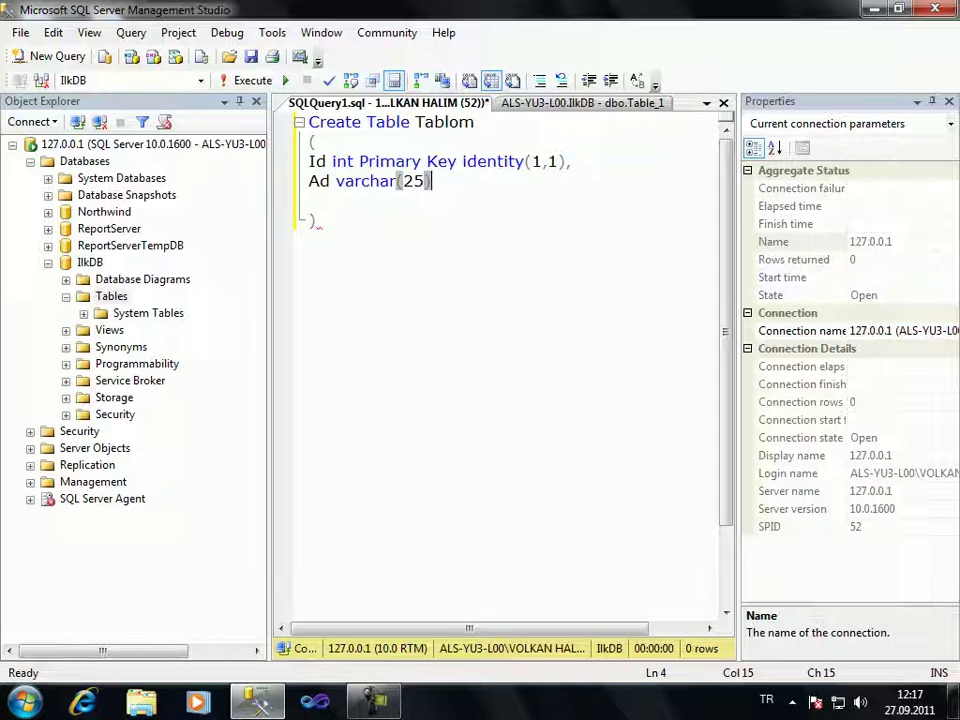
pyautogui.write(' not null')
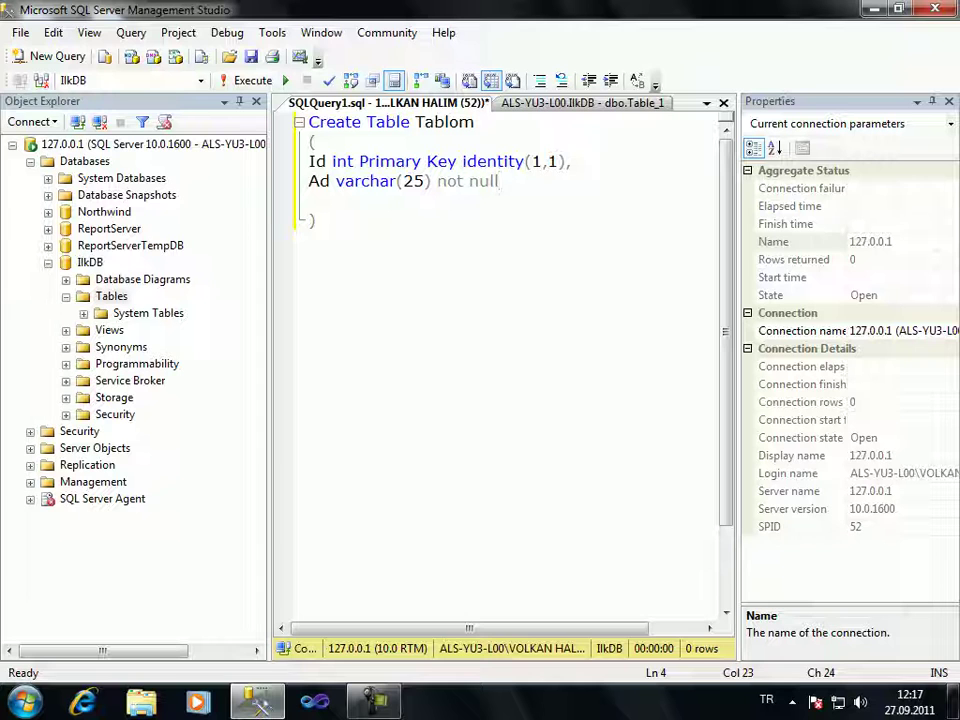
pyautogui.write(',')
pyautogui.press('Return')
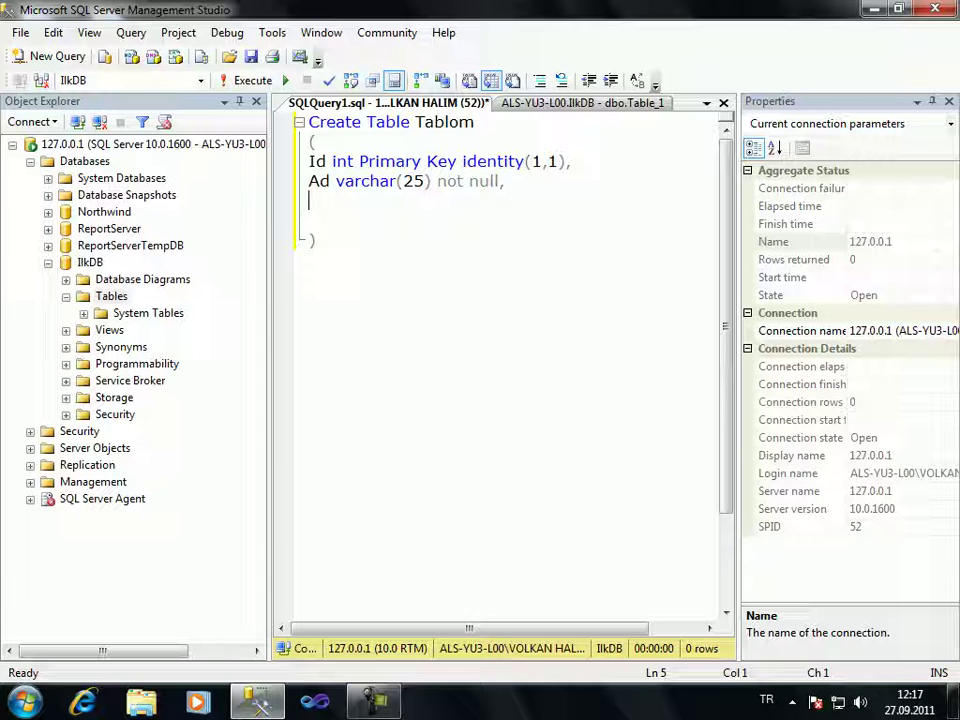
# Add the third column definition "Soyad varchar(20)" to the Create Table statement.
pyautogui.write('Soyad vhar')
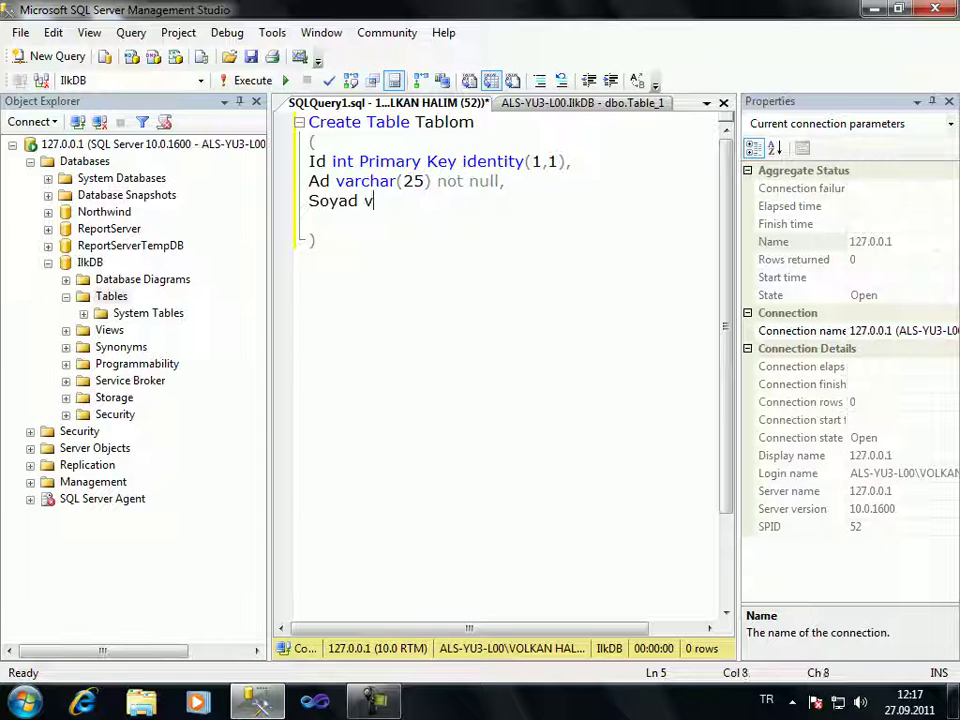
pyautogui.press('BackSpace')
pyautogui.press('BackSpace')
pyautogui.press('BackSpace')
pyautogui.write('arc')
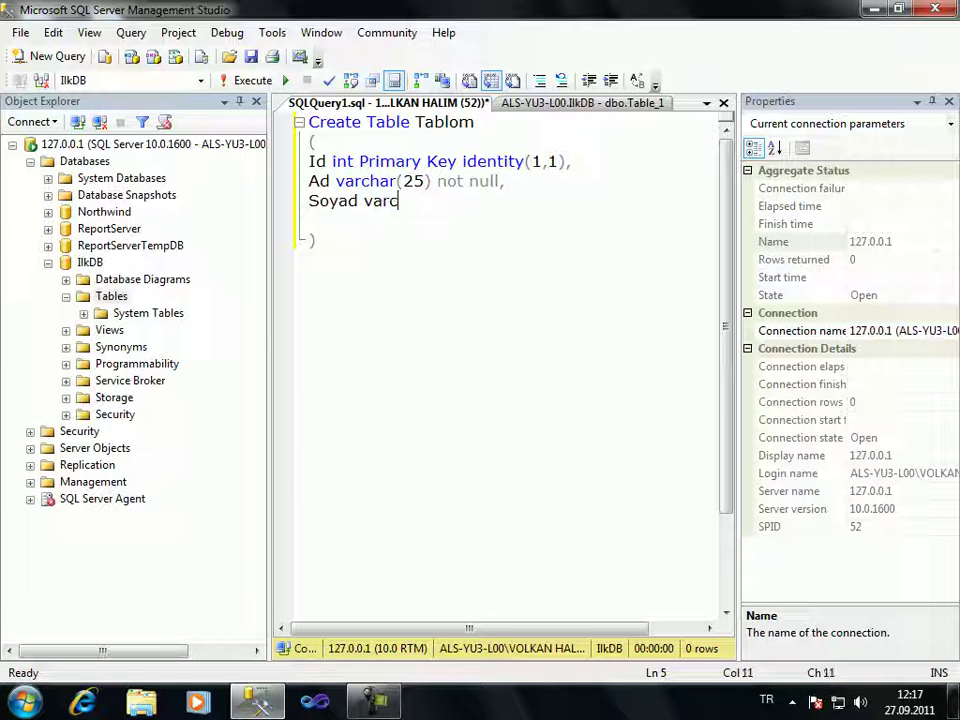
pyautogui.write('har(20)')
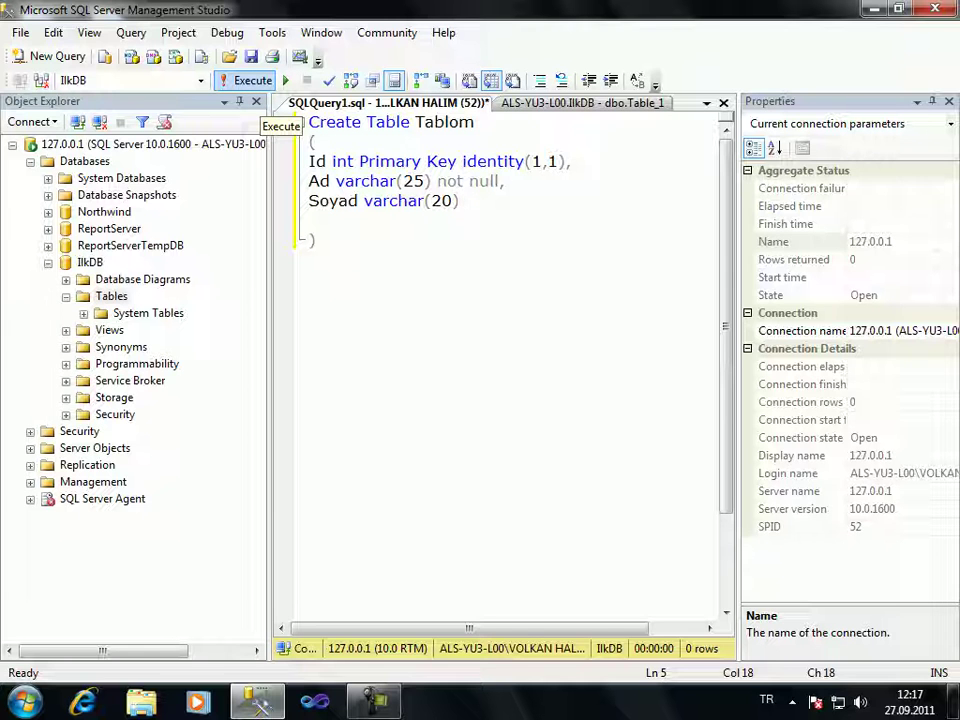
# Execute the Create Table query twice, highlighting the resulting message text after each run.
pyautogui.click(253, 80)
pyautogui.click(512, 418)
pyautogui.moveTo(512, 418); pyautogui.dragTo(289, 418)
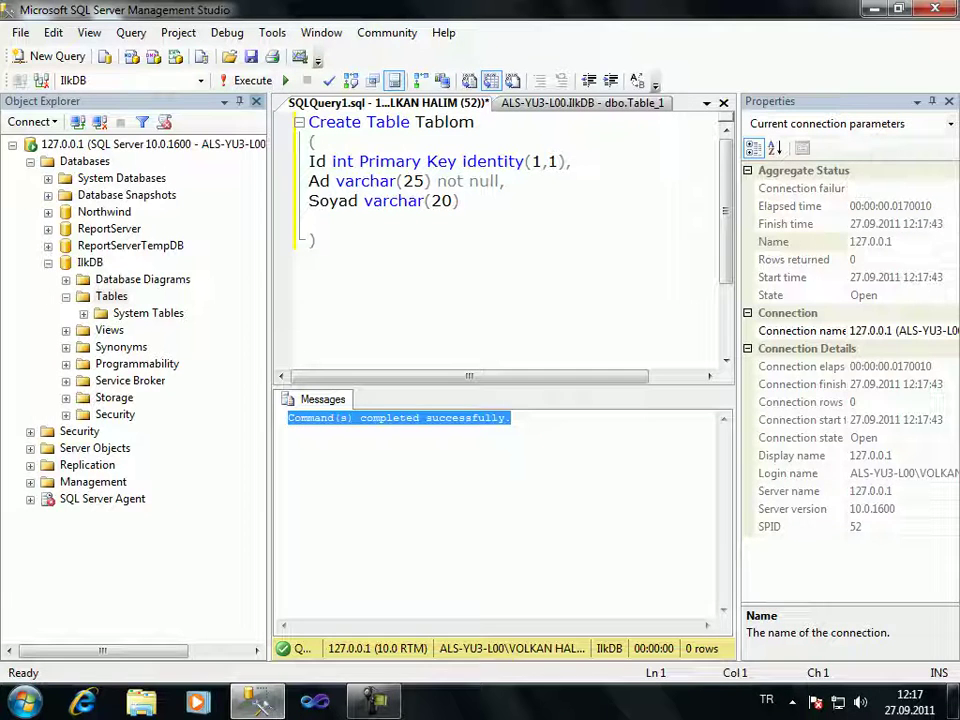
pyautogui.click(250, 82)
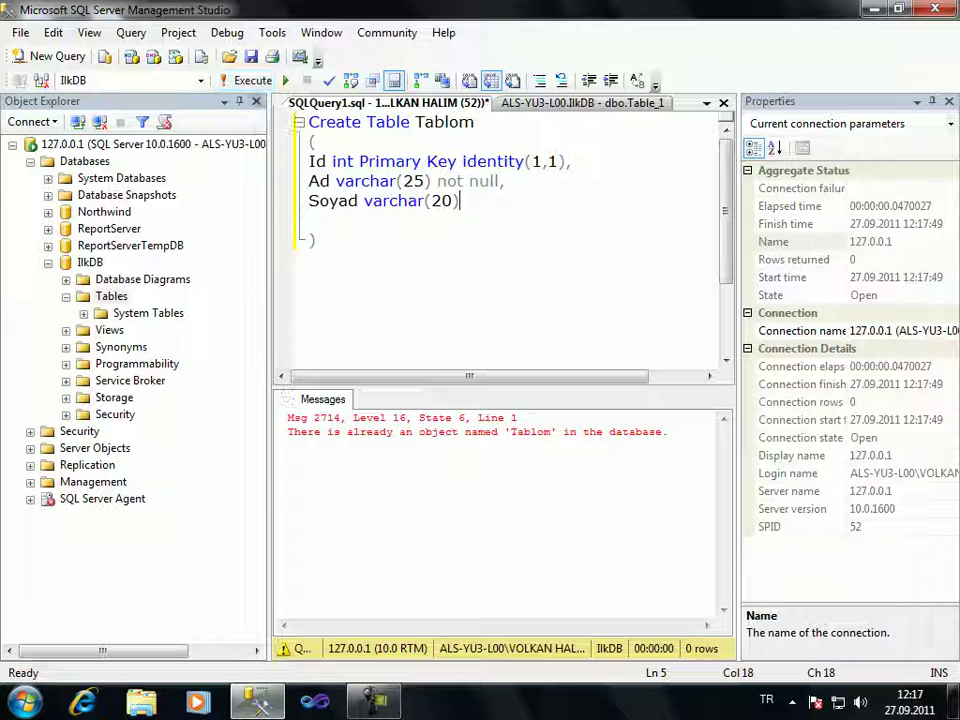
pyautogui.moveTo(288, 432); pyautogui.dragTo(557, 432)
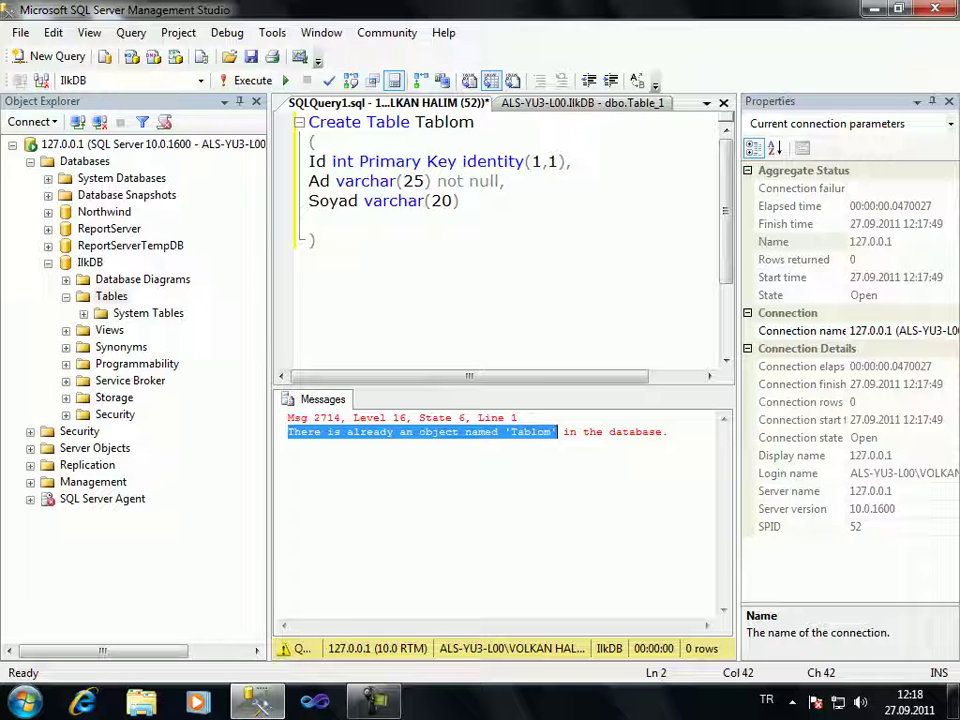
# Refresh IlkDB's Tables folder and open the dbo.Tablom table in design view.
pyautogui.rightClick(112, 296)
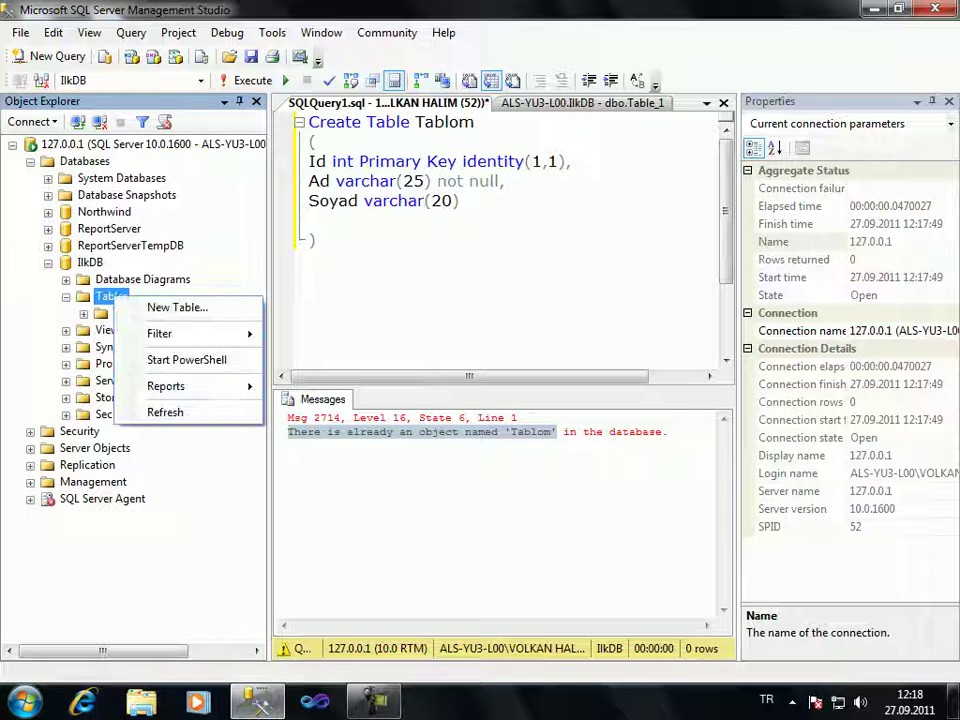
pyautogui.click(165, 412)
pyautogui.click(143, 330)
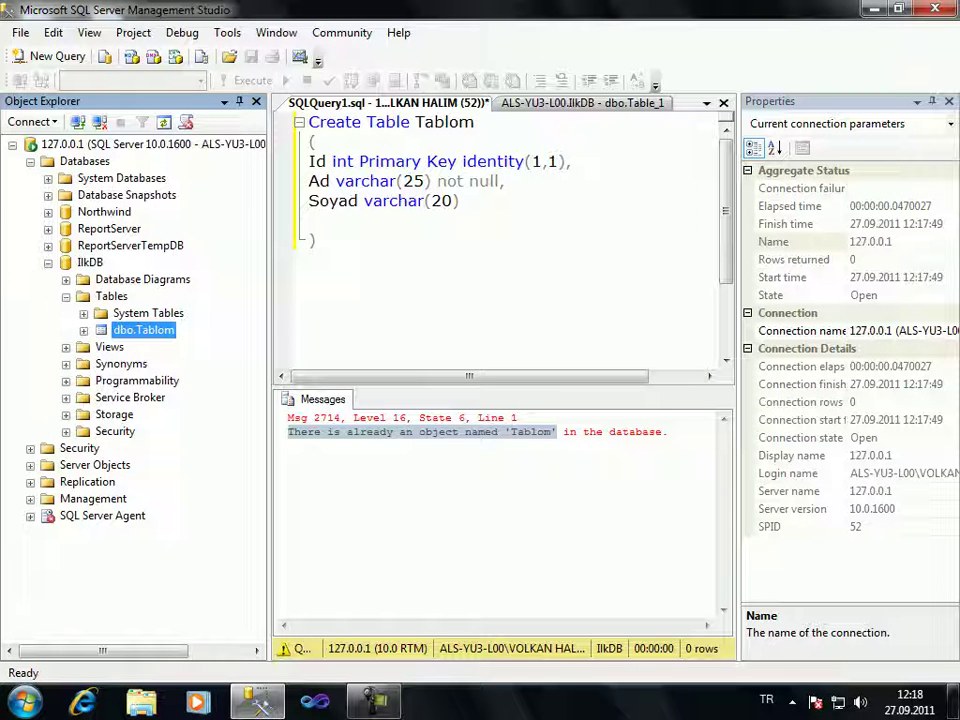
pyautogui.rightClick(130, 330)
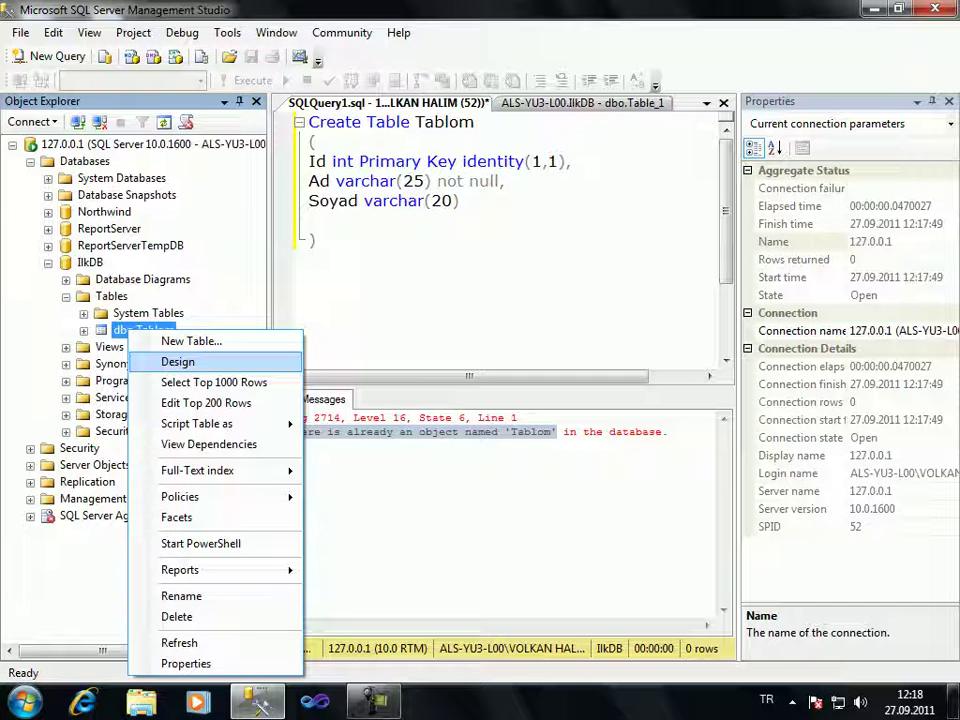
pyautogui.click(190, 362)
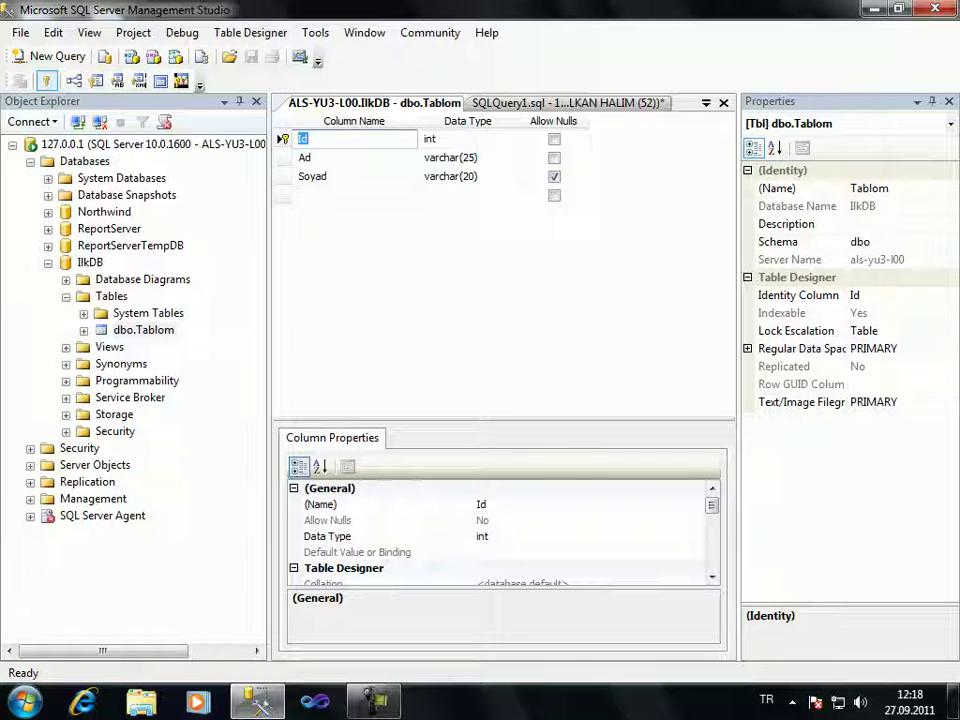
# Switch back and forth between the dbo.Table_1 and dbo.Tablom designers to compare them.
pyautogui.click(706, 103)
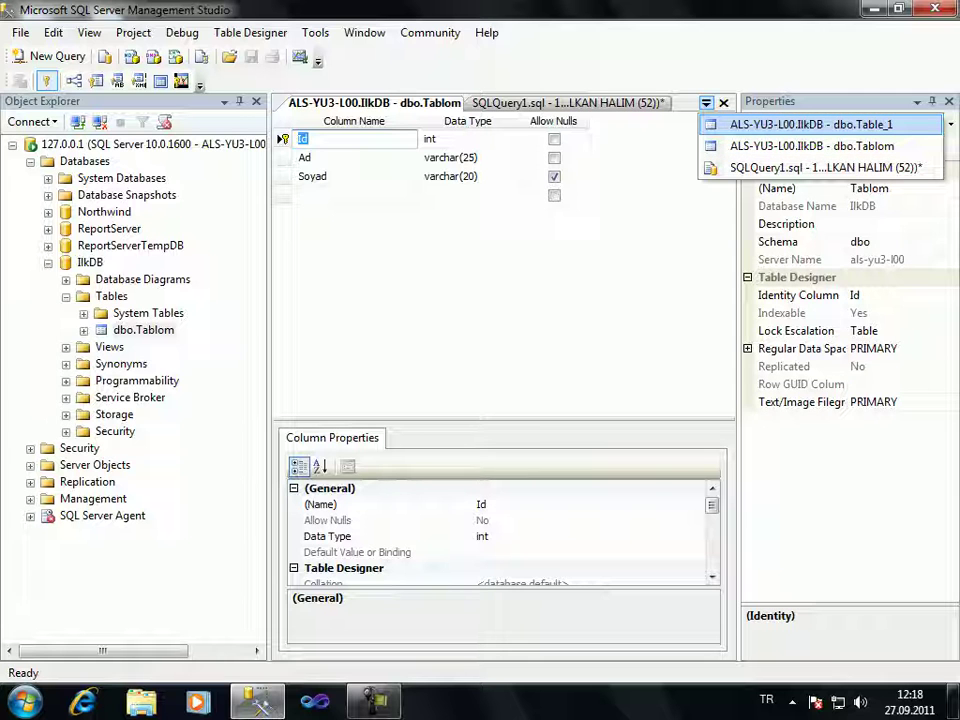
pyautogui.click(805, 124)
pyautogui.hotkey('ctrl', 'Tab')
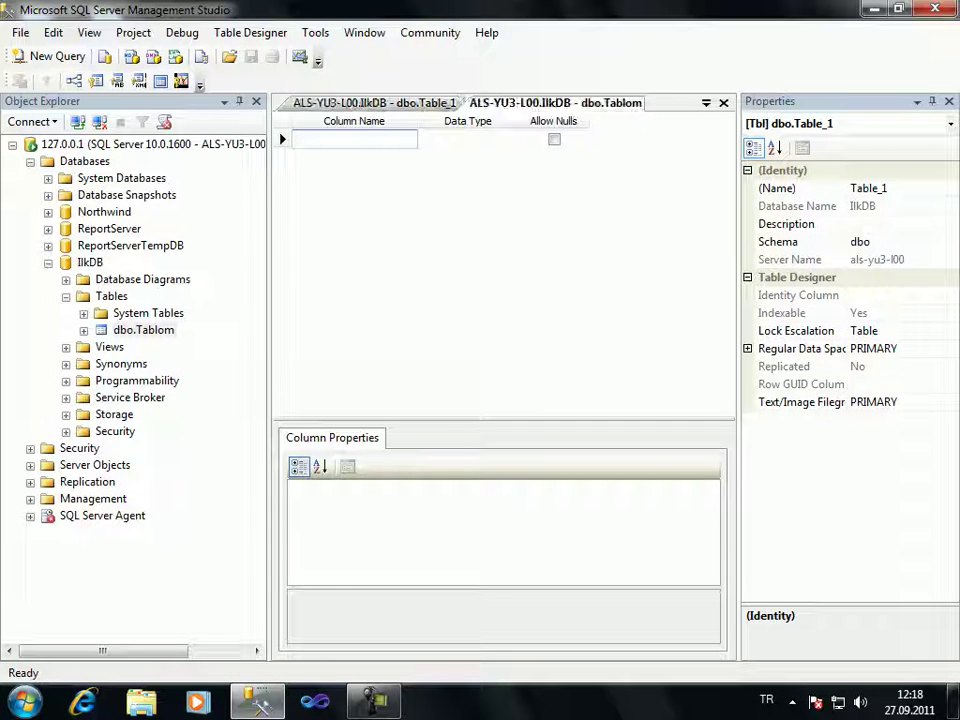
pyautogui.hotkey('ctrl', 'Tab')
pyautogui.hotkey('ctrl', 'Tab')
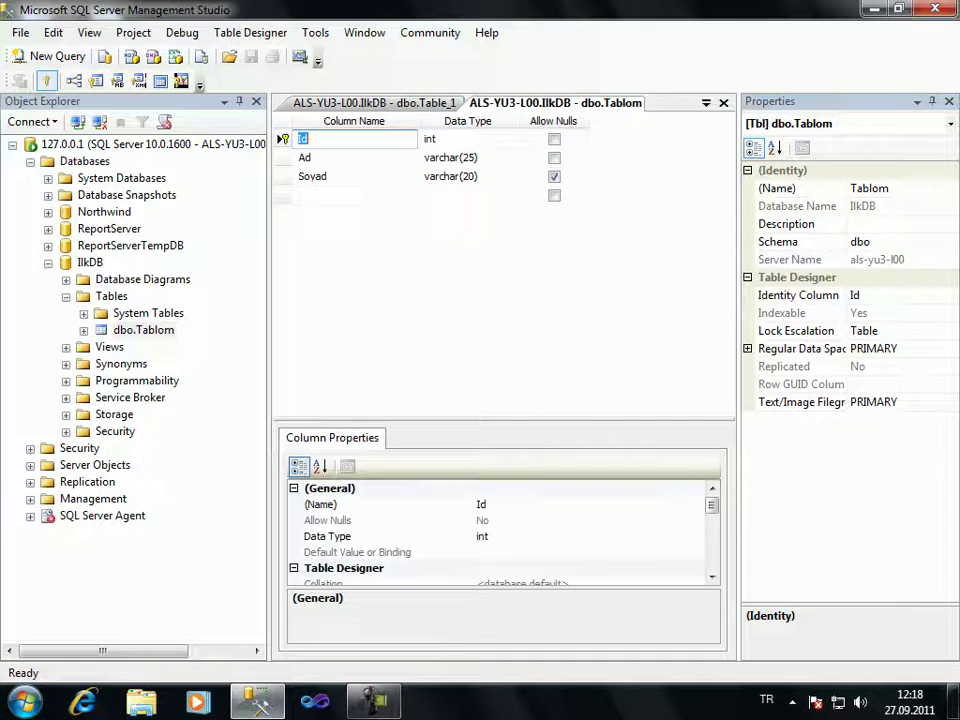
pyautogui.hotkey('ctrl', 'Tab')
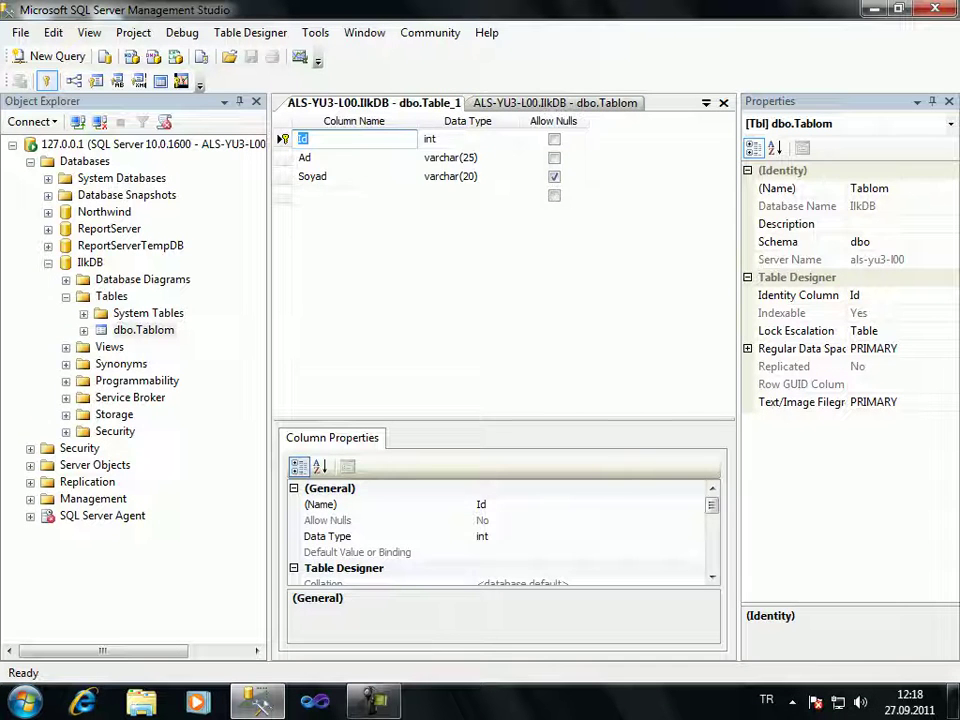
pyautogui.hotkey('ctrl', 'Tab')
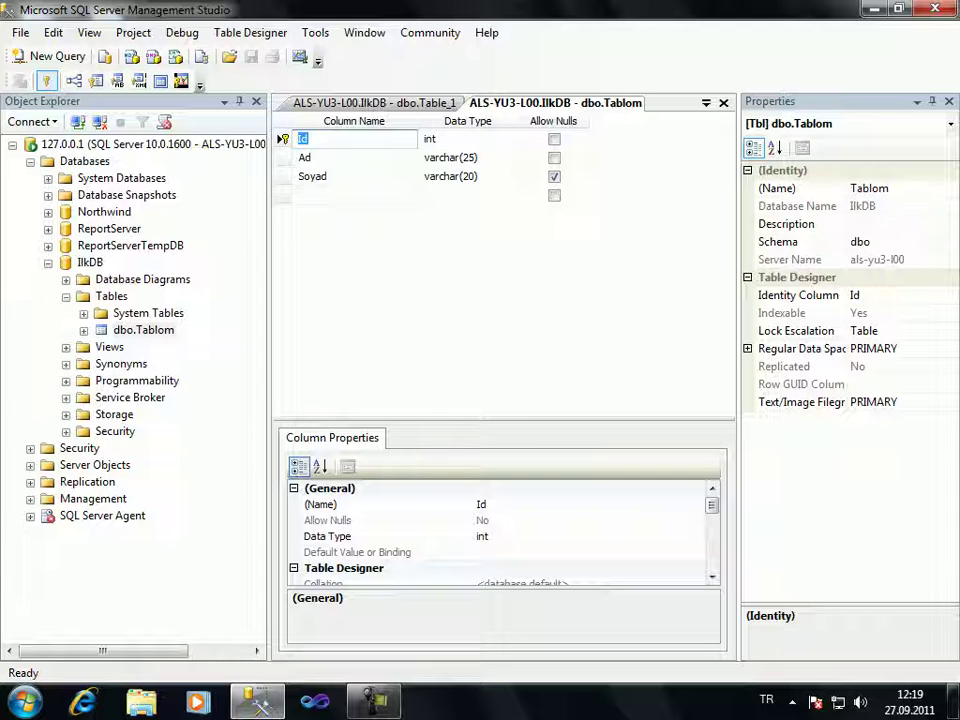
# Add a first column named Id to the new dbo.Table_1 table design.
pyautogui.click(373, 103)
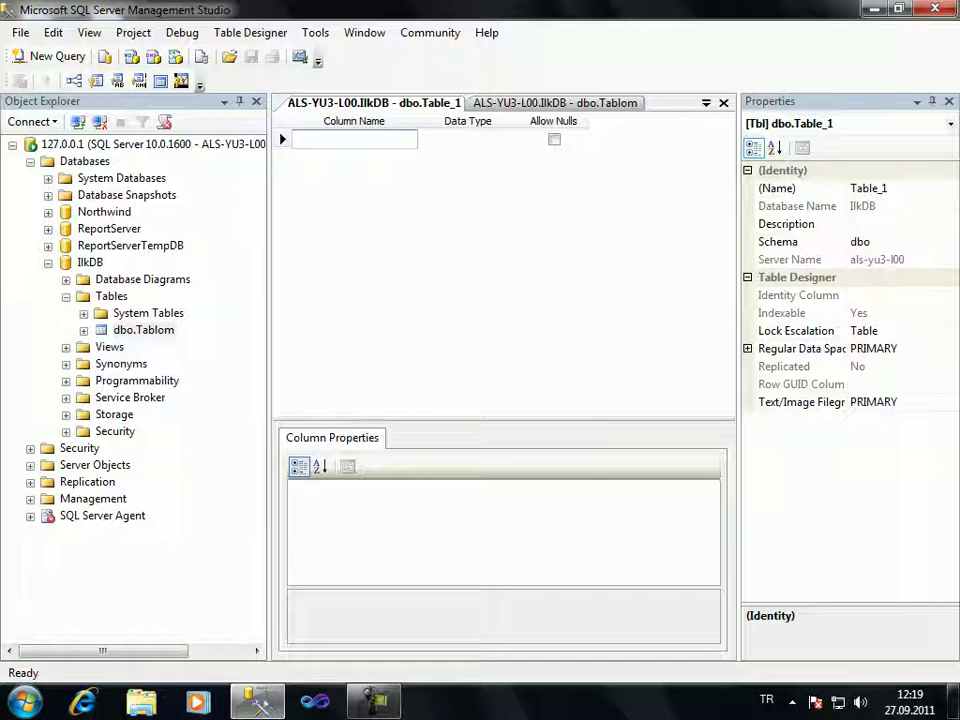
pyautogui.write('Id')
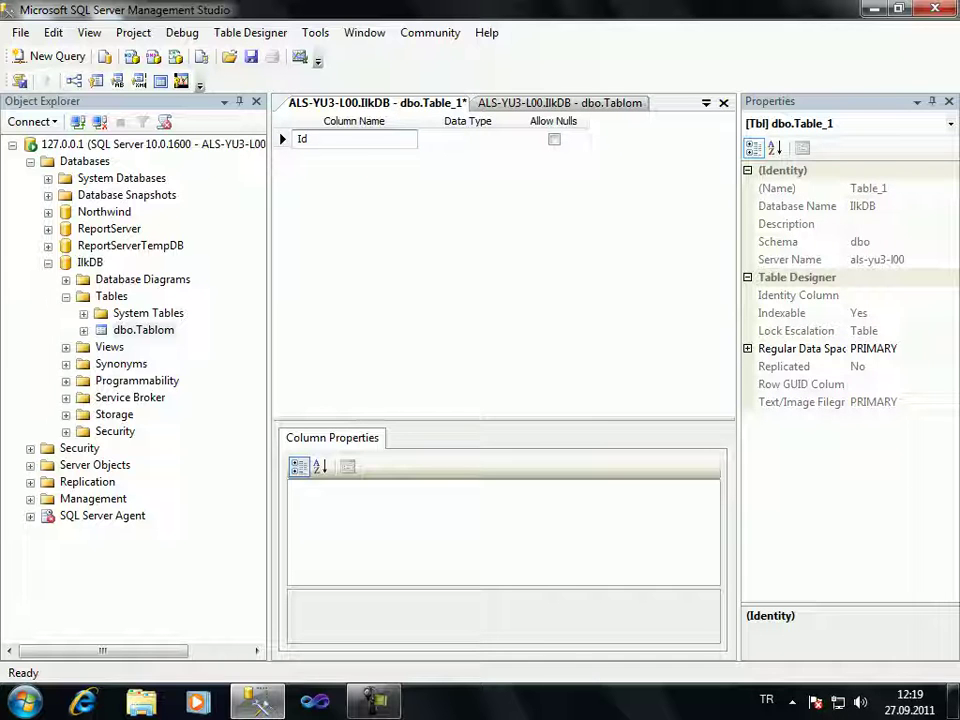
pyautogui.press('Tab')
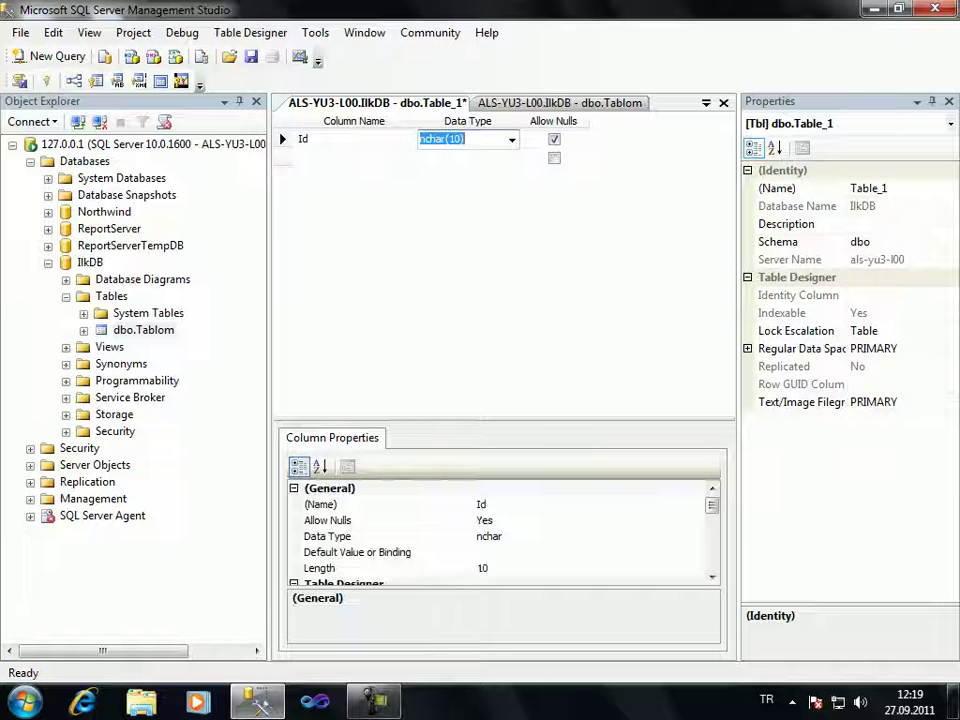
# Review the data types offered for the Id column one by one, from bigint through datetime2(7).
pyautogui.click(511, 139)
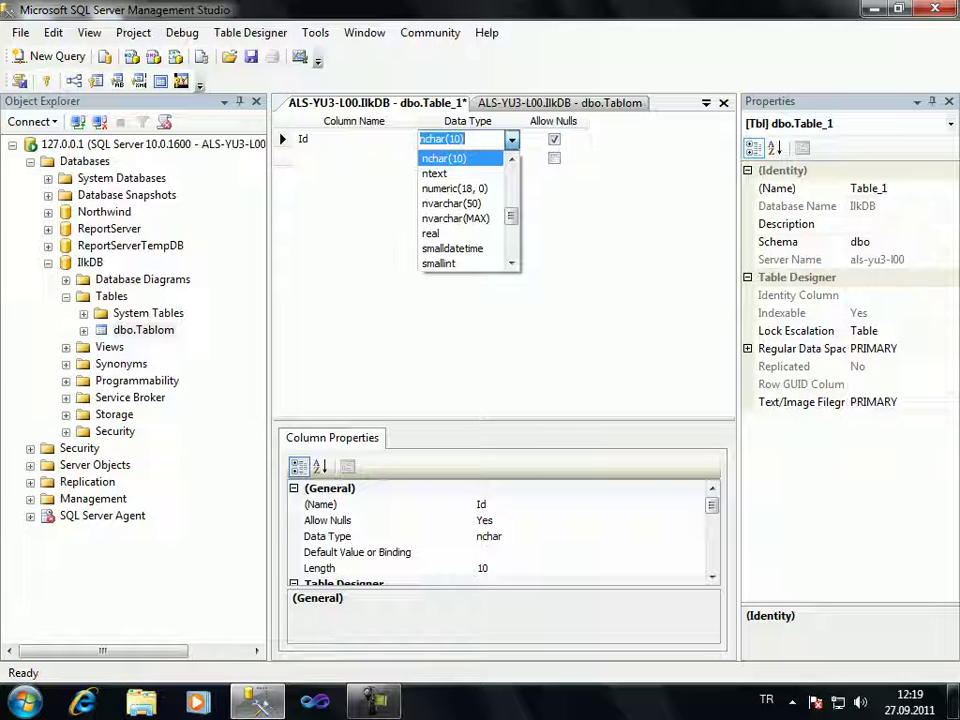
pyautogui.scroll(5, 465, 210)
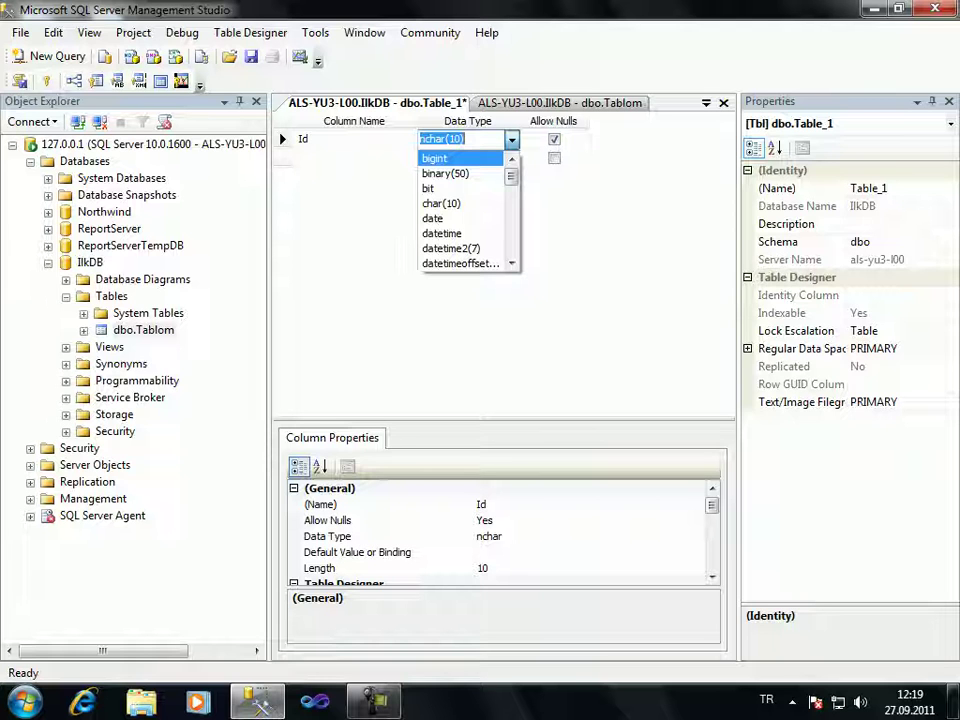
pyautogui.press('Down')
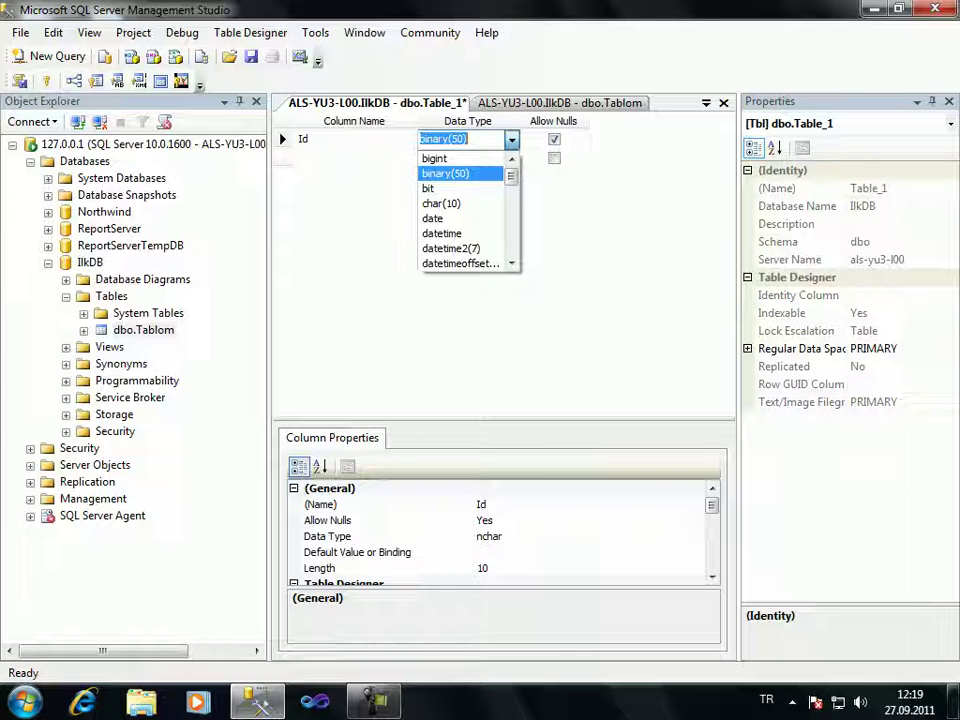
pyautogui.press('Up')
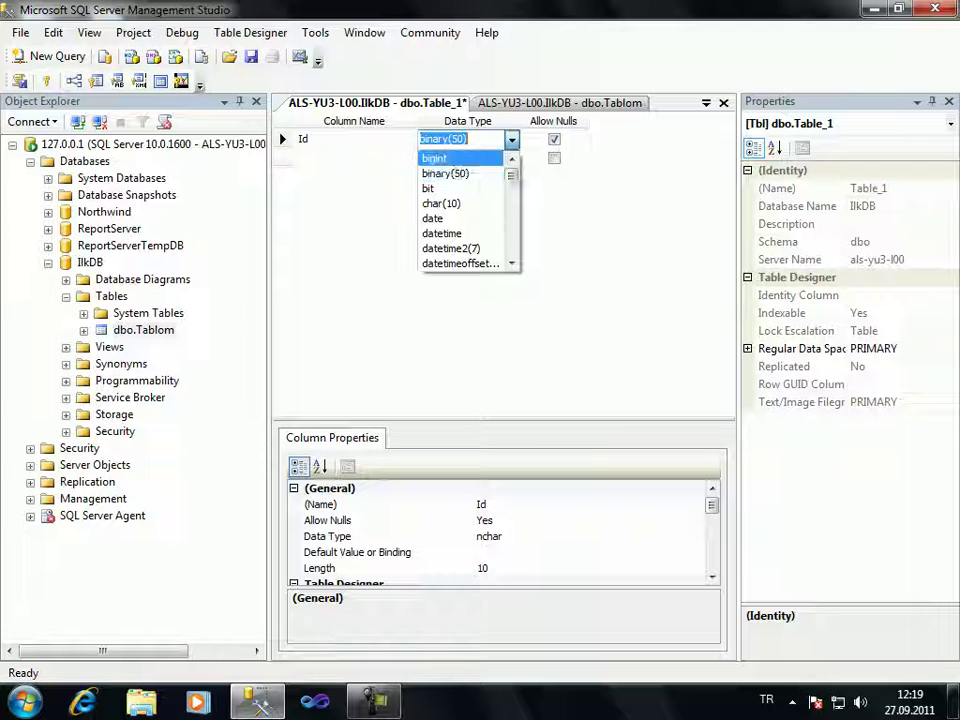
pyautogui.press('Down')
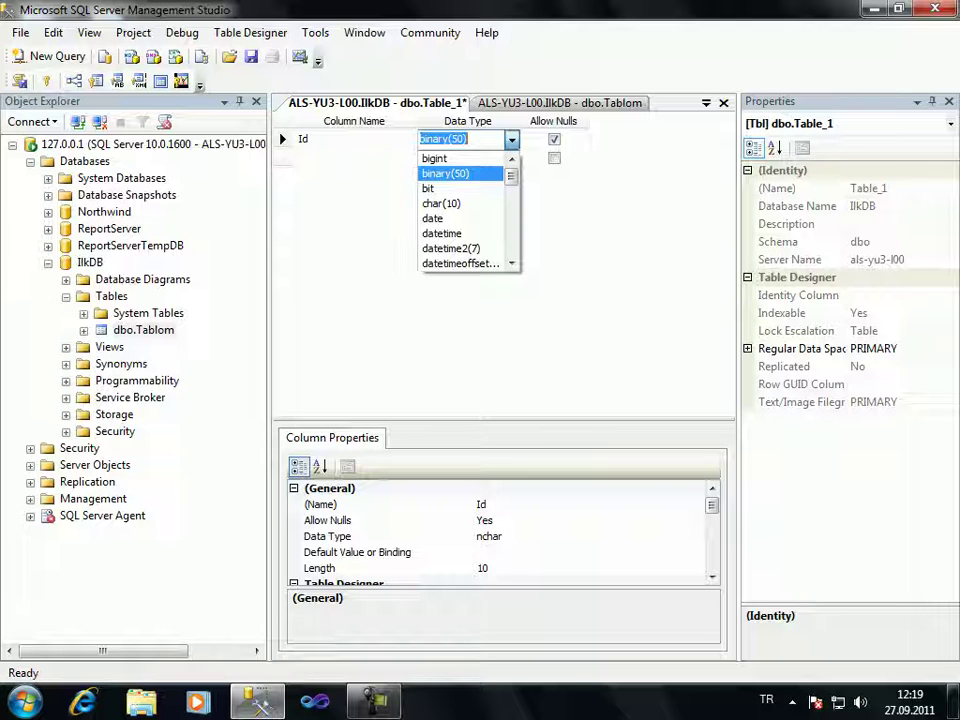
pyautogui.press('Down')
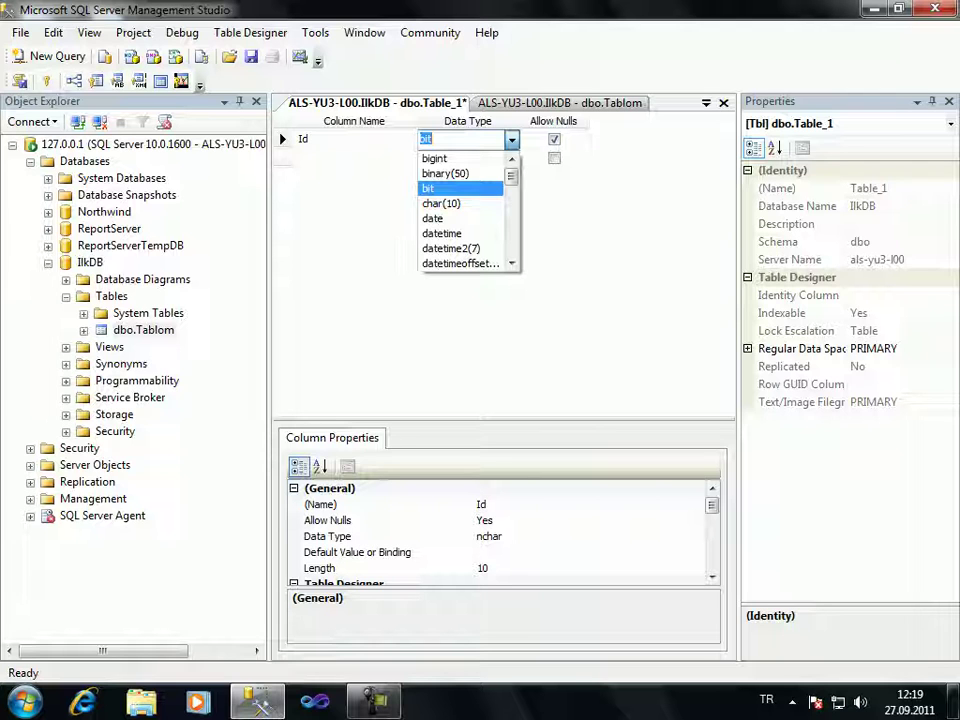
pyautogui.press('Down')
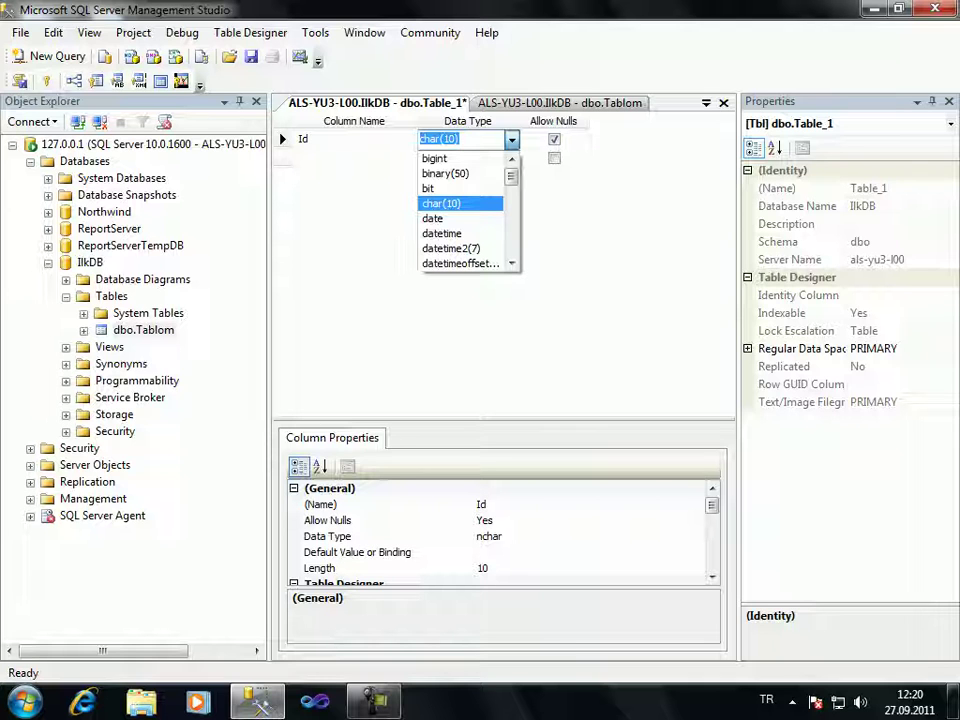
pyautogui.press('Down')
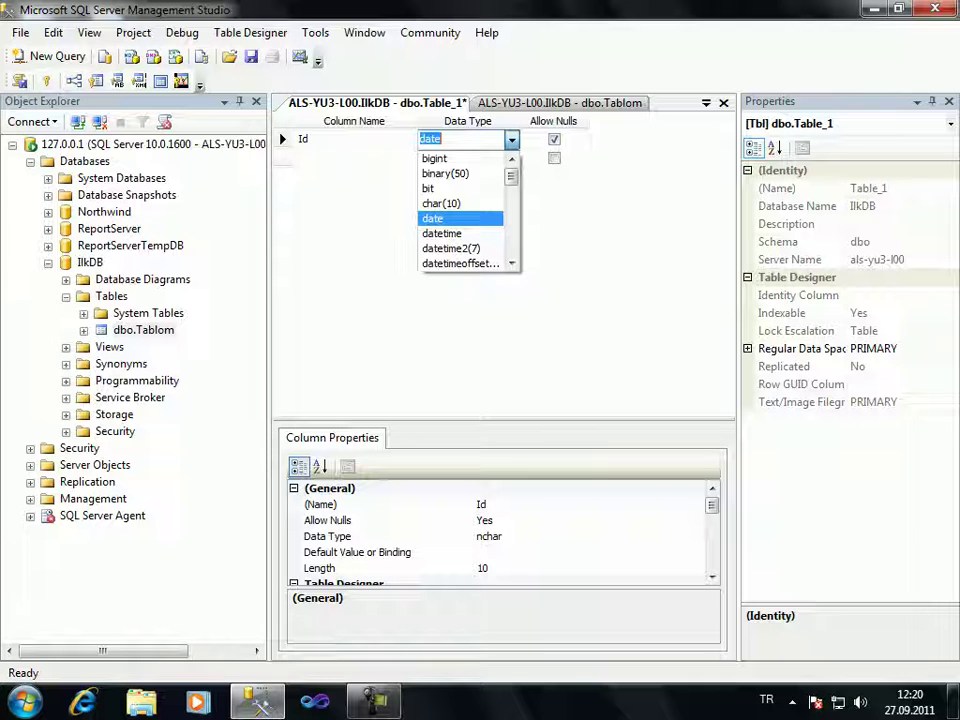
pyautogui.press('Down')
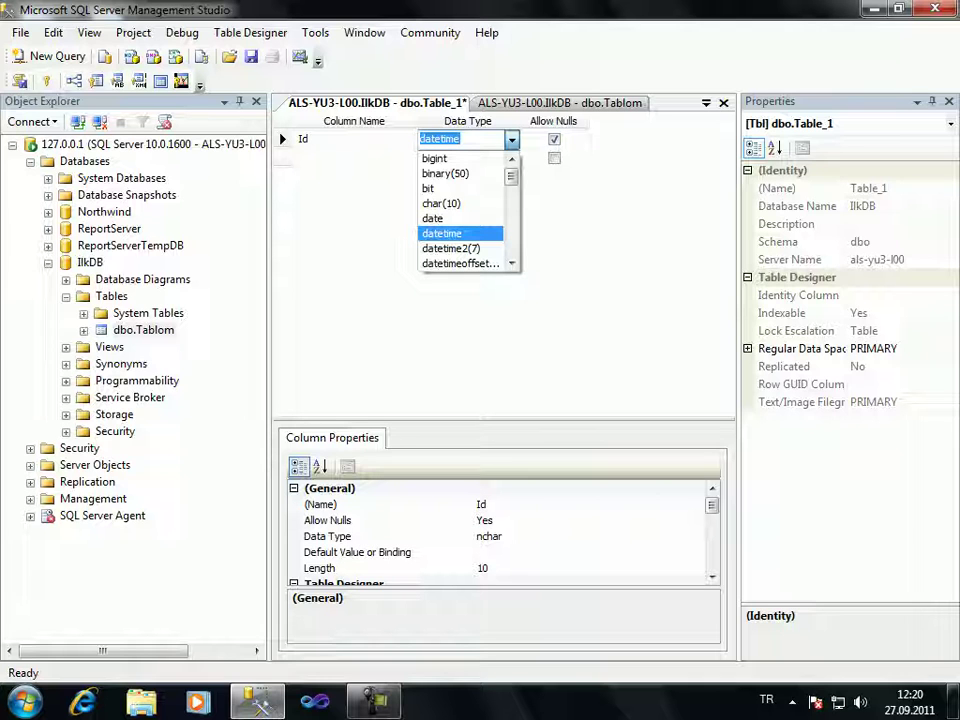
pyautogui.press('Down')
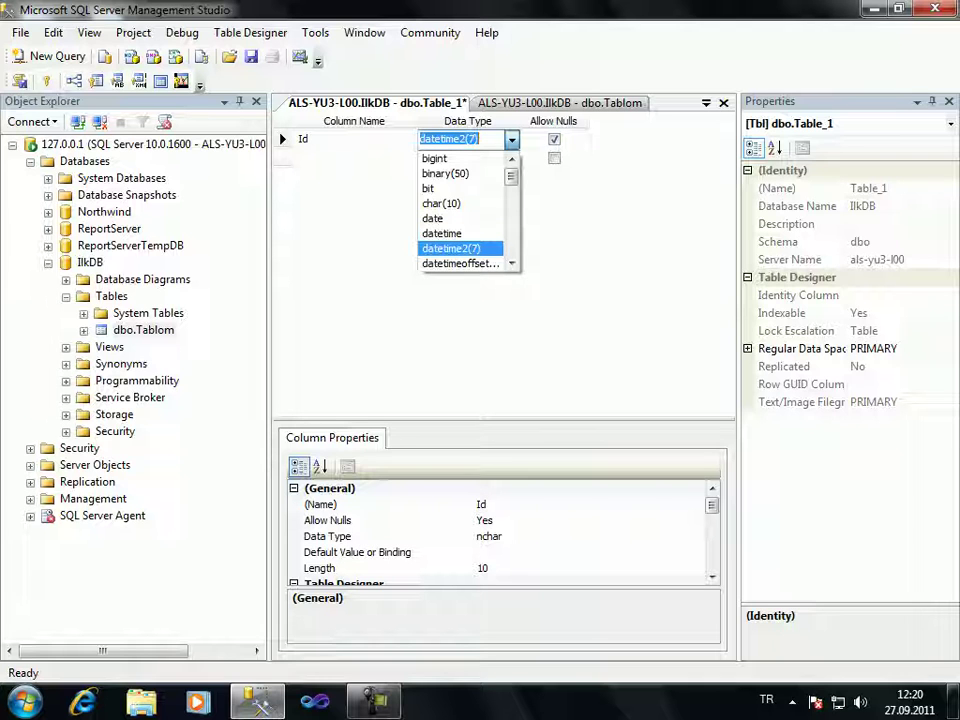
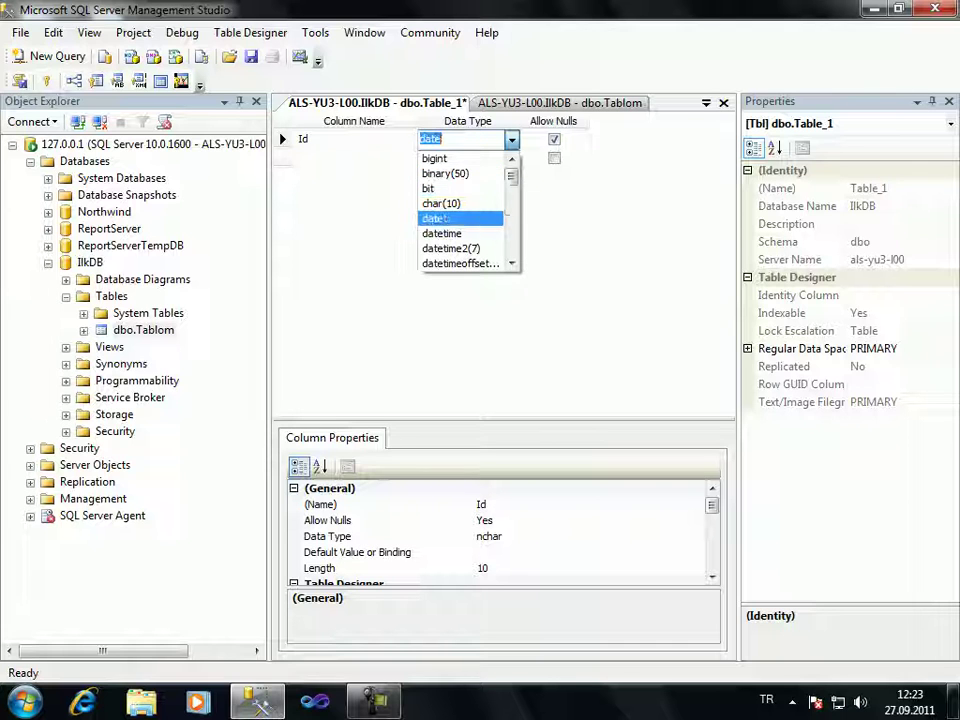
# Review the further data types for the Id column, from datetimeoffset(7) through float, geography and geometry to hierarchyid.
pyautogui.press('Down')
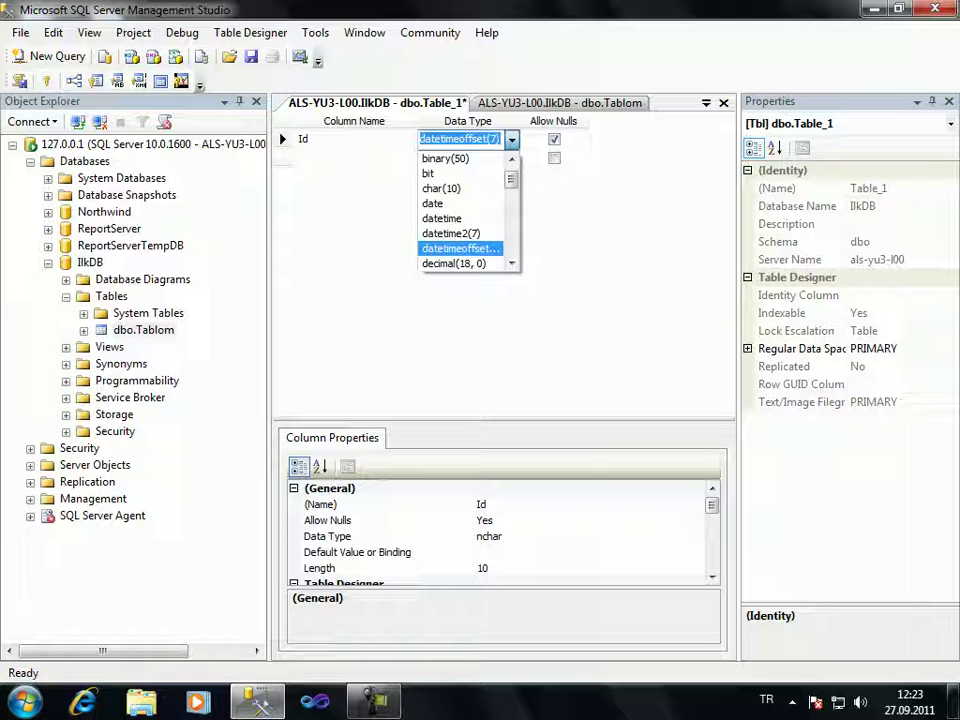
pyautogui.press('Down')
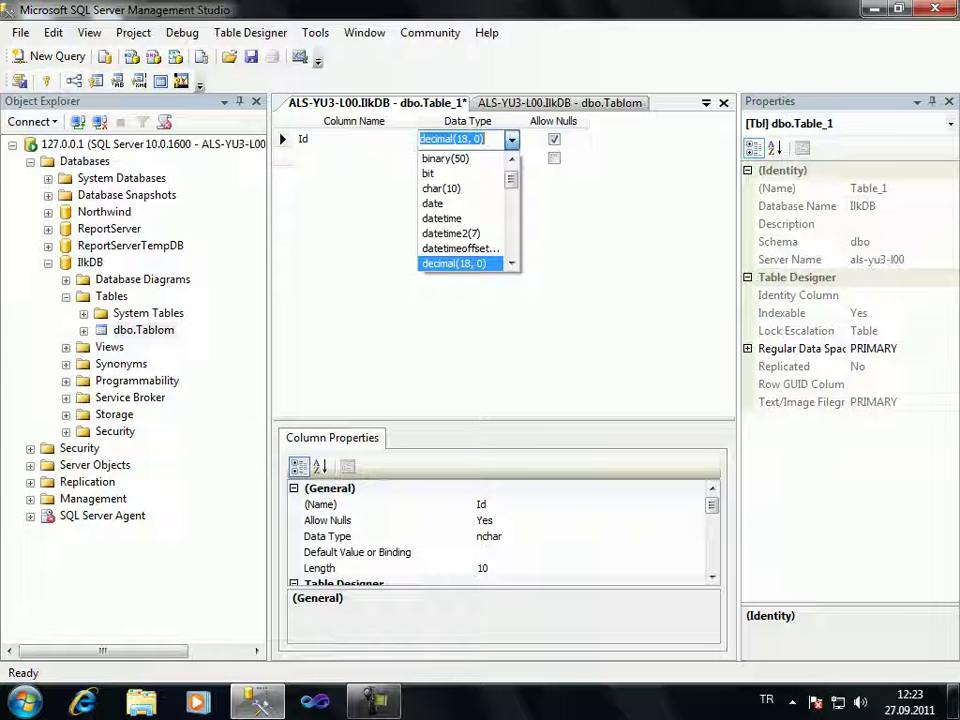
pyautogui.press('Down')
pyautogui.press('Down')
pyautogui.press('Down')
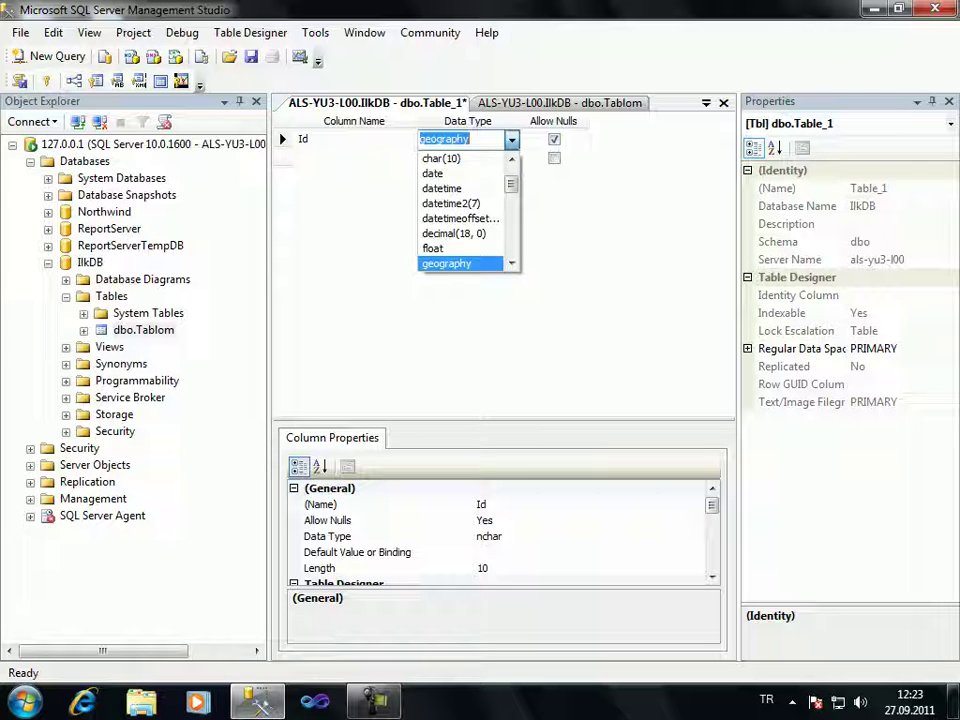
pyautogui.press('Up')
pyautogui.press('Up')
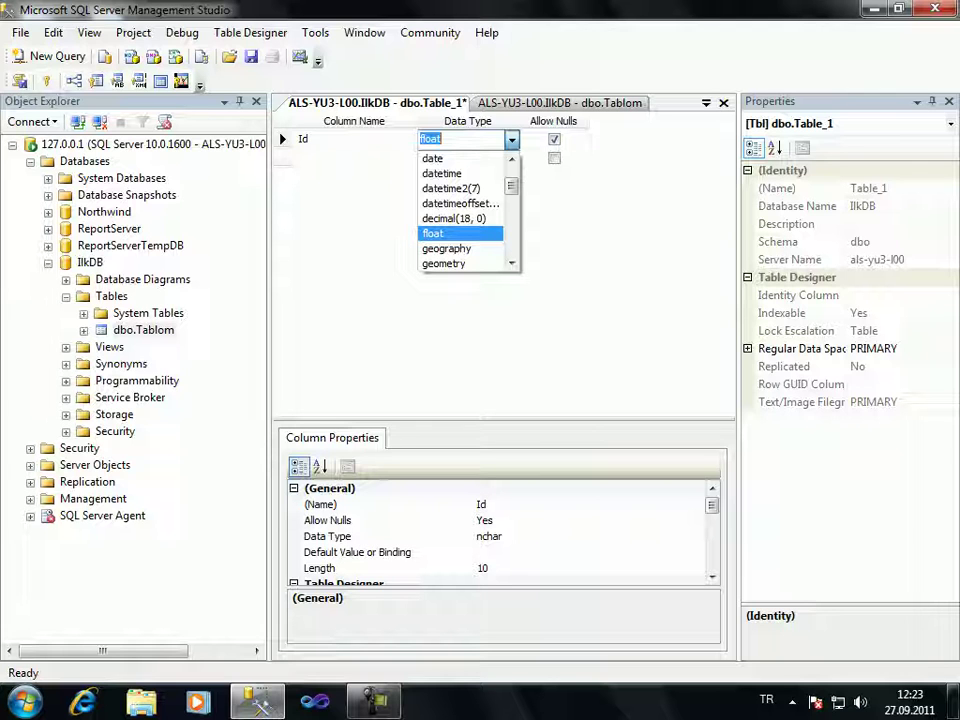
pyautogui.press('Down')
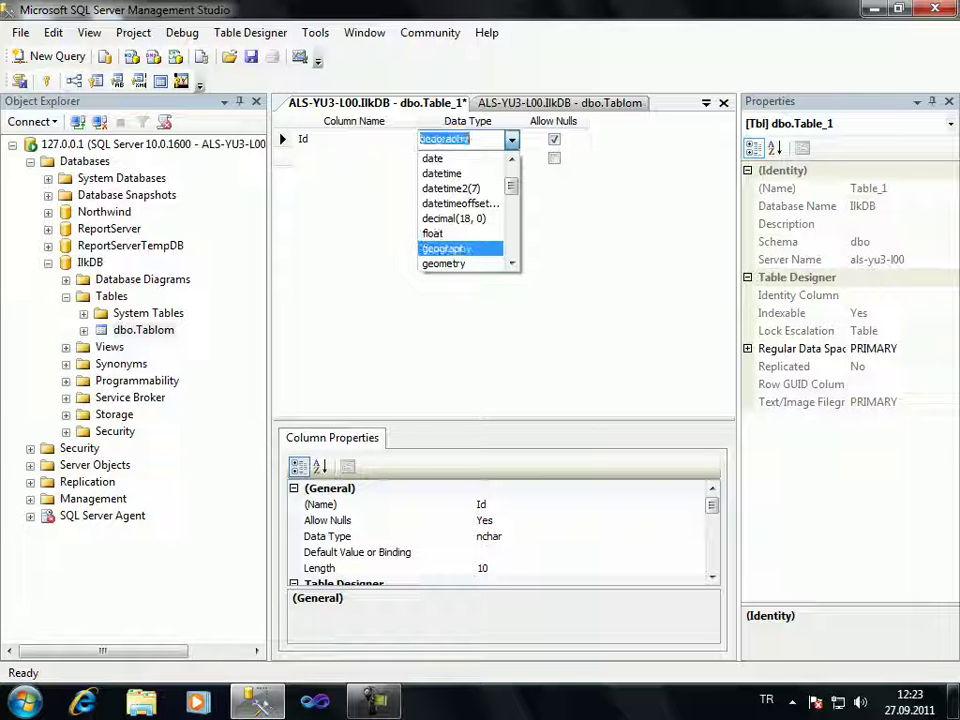
pyautogui.press('Down')
pyautogui.press('Down')
pyautogui.press('Down')
pyautogui.press('Down')
pyautogui.press('Up')
pyautogui.press('Up')
pyautogui.press('Up')
pyautogui.press('Up')
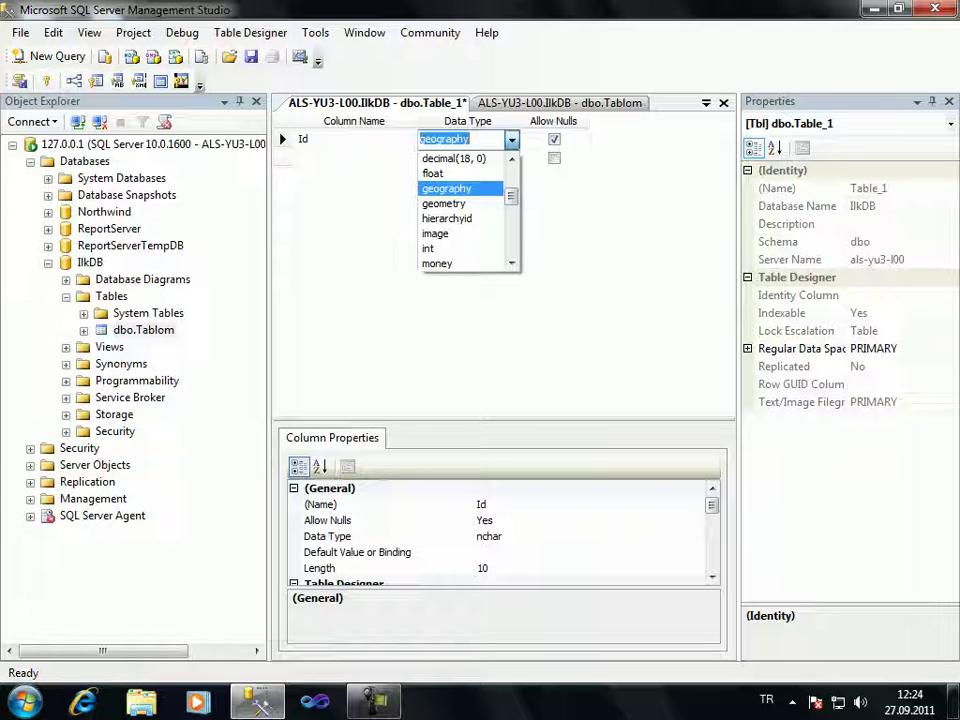
pyautogui.press('Down')
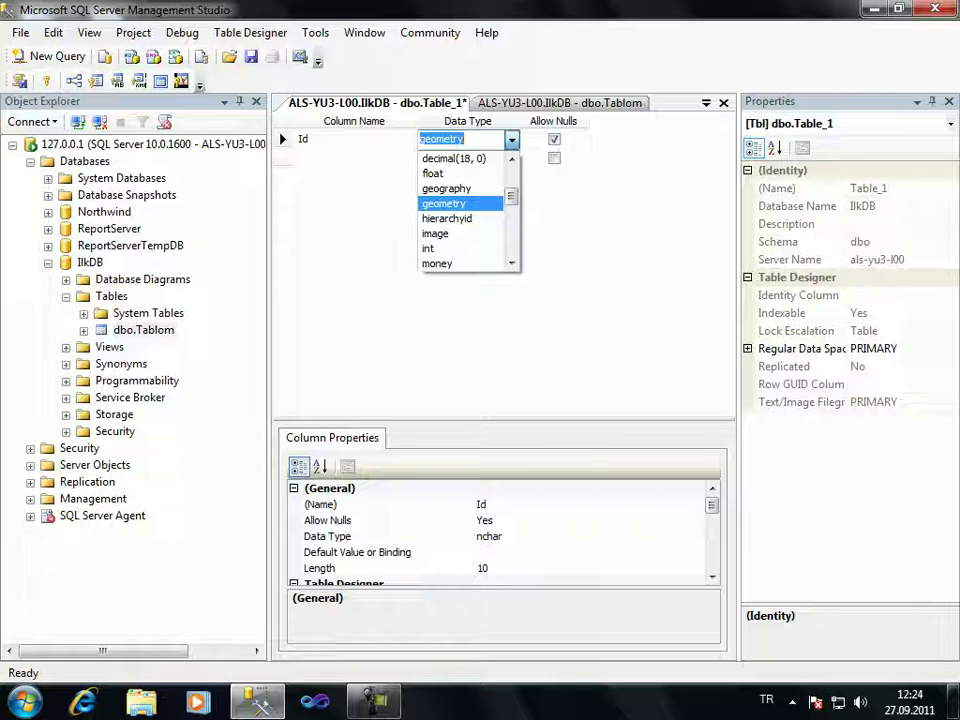
pyautogui.press('Down')
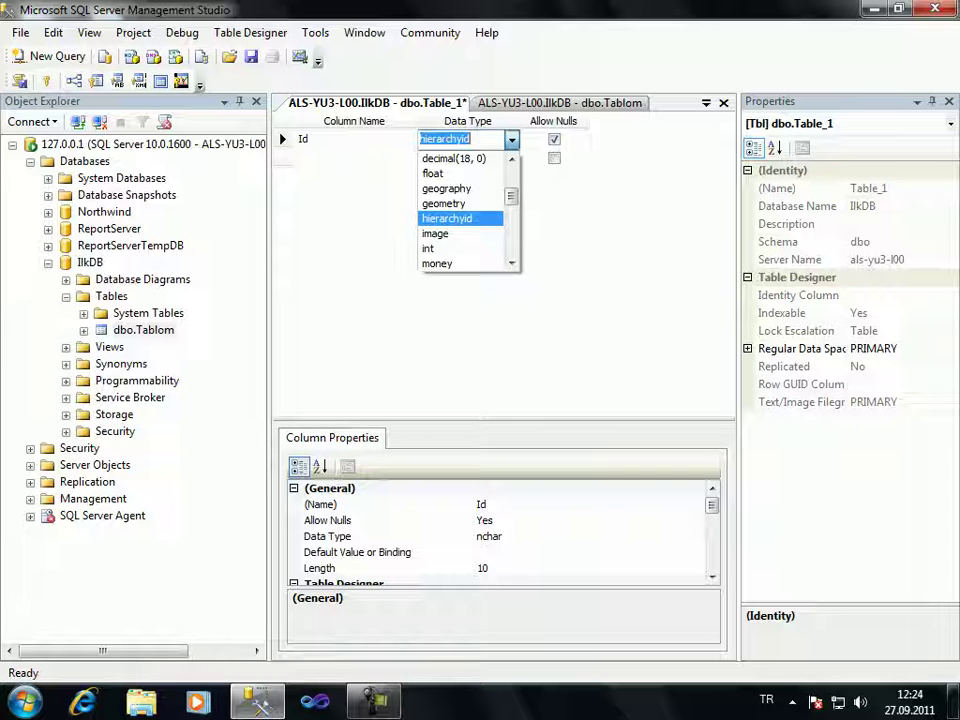
# Launch Paint with a blank canvas.
pyautogui.press('super')
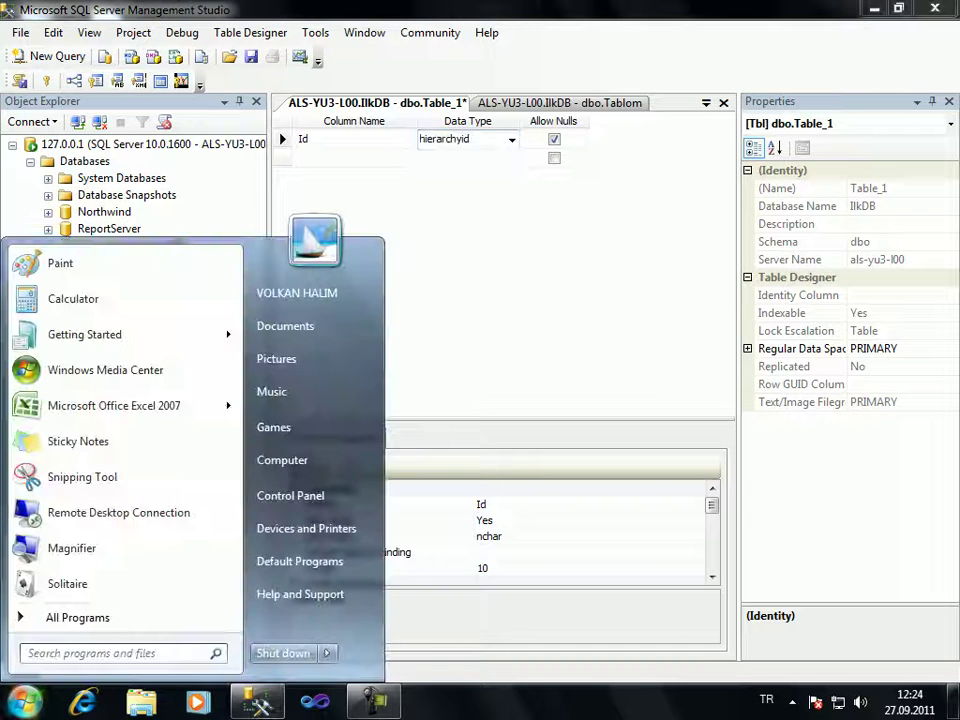
pyautogui.press('Up')
pyautogui.press('Up')
pyautogui.press('Up')
pyautogui.press('Return')
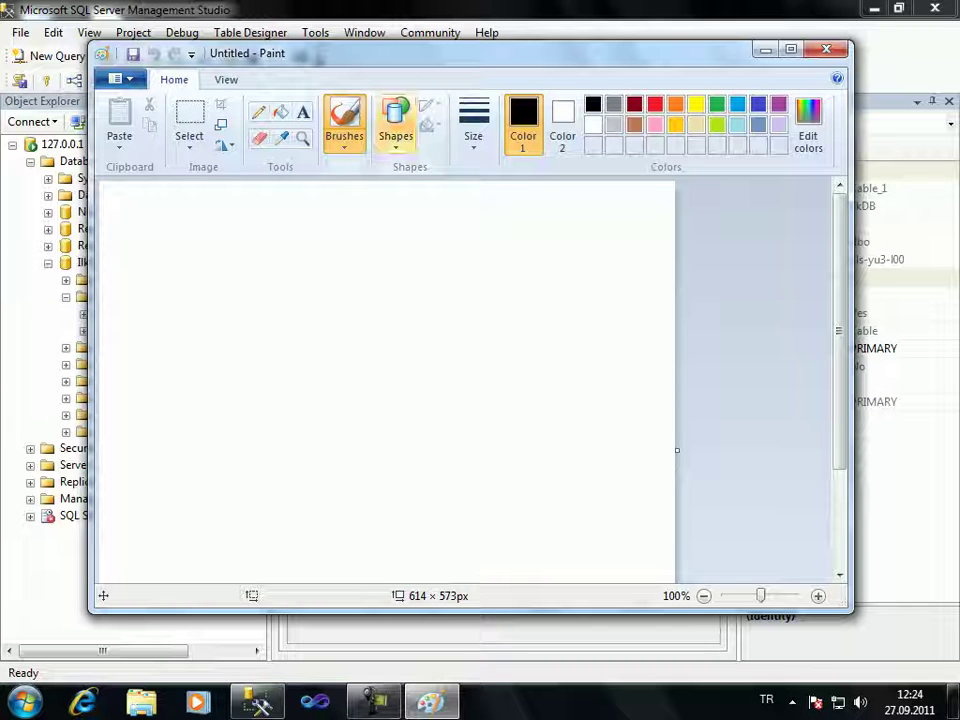
# Draw a hierarchy of rounded rectangles: one at the top centre, four in a row beneath, and one below the leftmost.
pyautogui.click(396, 130)
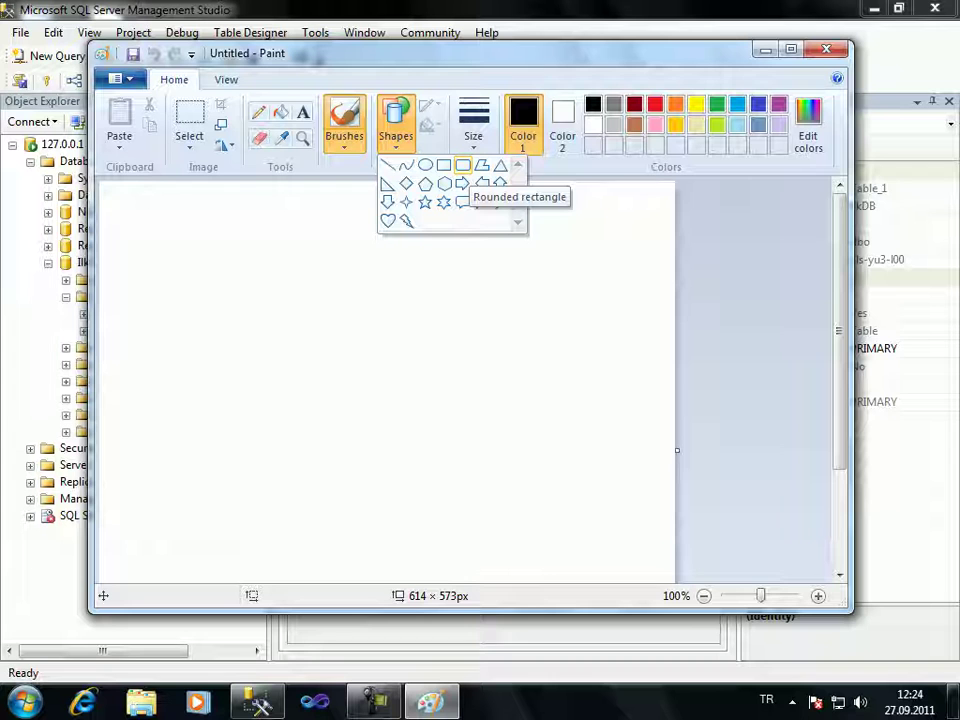
pyautogui.click(462, 165)
pyautogui.moveTo(316, 228); pyautogui.dragTo(407, 259)
pyautogui.moveTo(146, 305); pyautogui.dragTo(217, 328)
pyautogui.moveTo(238, 312); pyautogui.dragTo(307, 329)
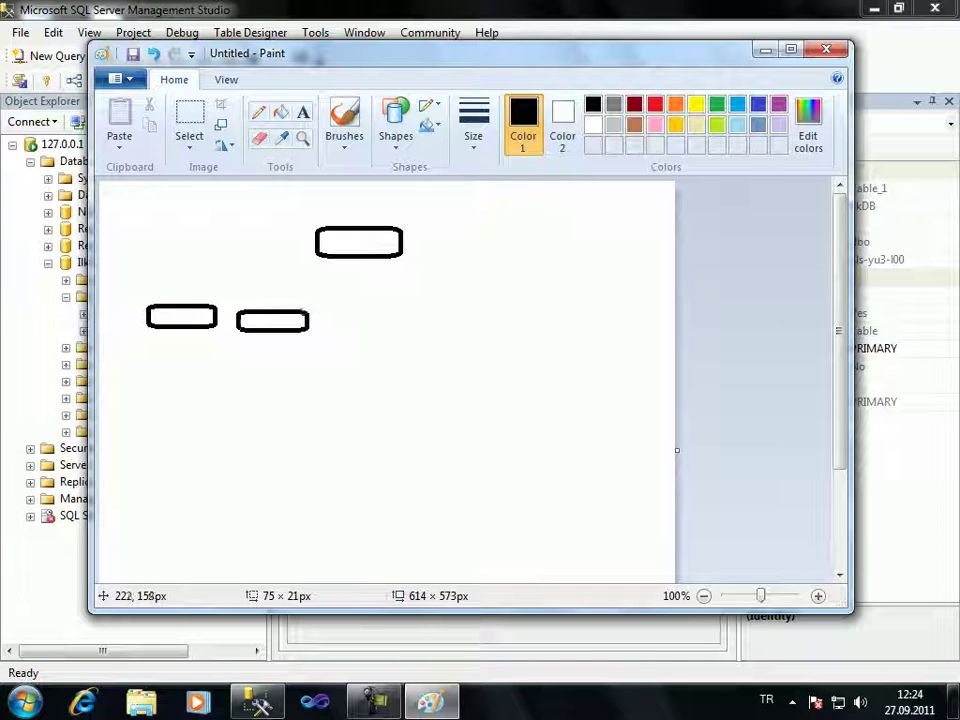
pyautogui.moveTo(371, 315); pyautogui.dragTo(601, 334)
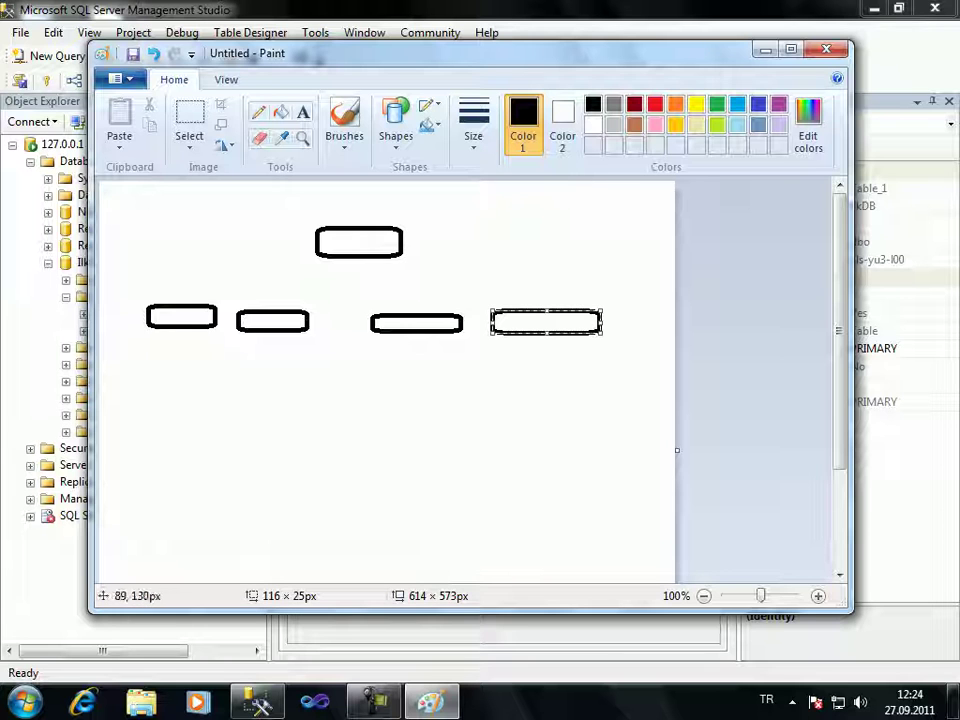
pyautogui.moveTo(121, 350)
pyautogui.mouseDown()
pyautogui.moveTo(163, 371)
pyautogui.moveTo(157, 378)
pyautogui.moveTo(177, 363)
pyautogui.mouseUp()
pyautogui.click(201, 361)
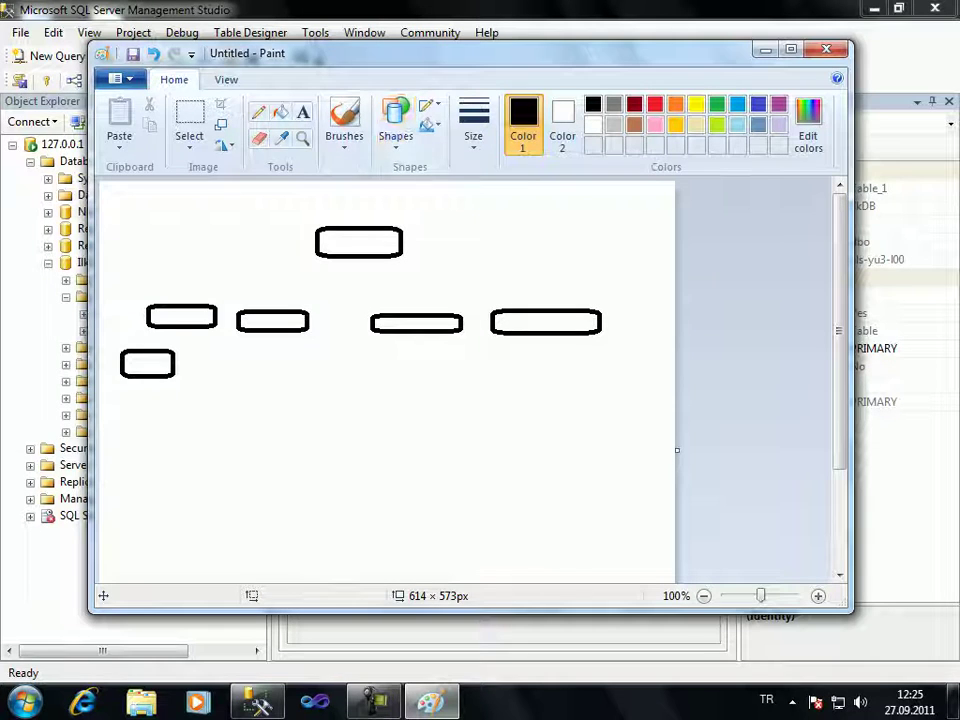
# Draw seven ellipses along the lowest row of the hierarchy and close Paint without saving the drawing.
pyautogui.click(396, 125)
pyautogui.click(425, 165)
pyautogui.moveTo(195, 349)
pyautogui.mouseDown()
pyautogui.moveTo(222, 378)
pyautogui.moveTo(299, 373)
pyautogui.moveTo(279, 393)
pyautogui.moveTo(272, 379)
pyautogui.moveTo(320, 382)
pyautogui.mouseUp()
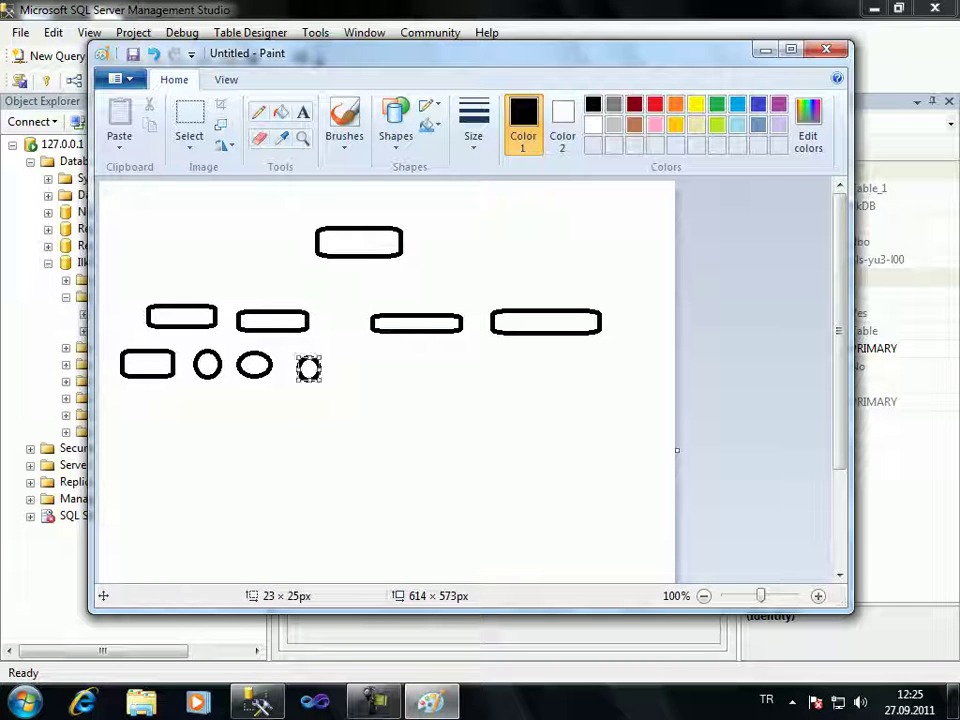
pyautogui.moveTo(367, 354)
pyautogui.mouseDown()
pyautogui.moveTo(399, 376)
pyautogui.moveTo(422, 355)
pyautogui.moveTo(447, 380)
pyautogui.mouseUp()
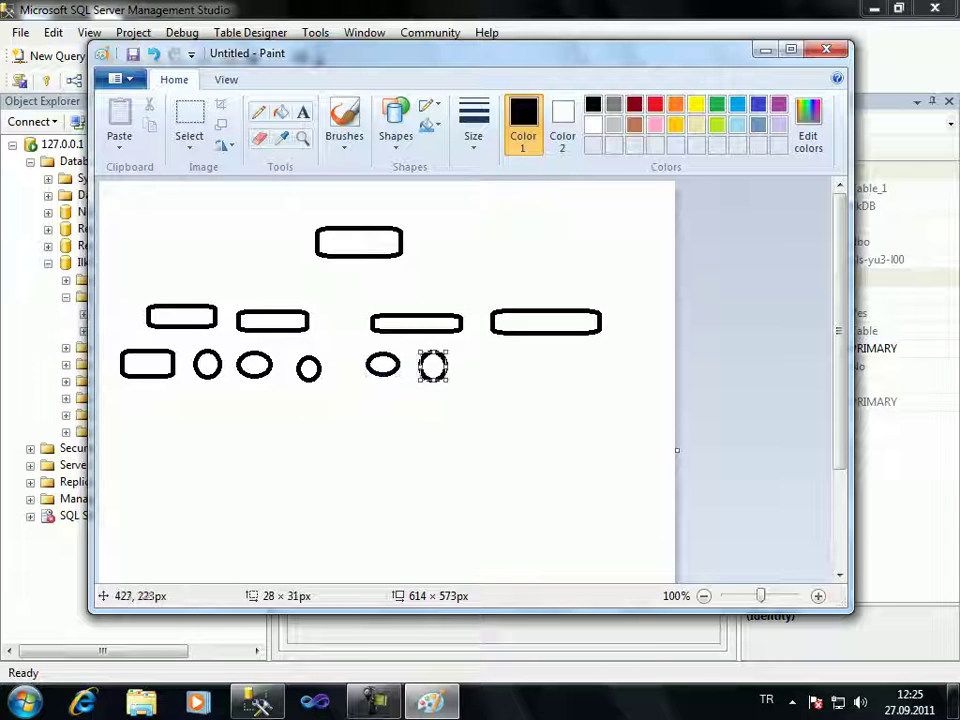
pyautogui.moveTo(490, 349)
pyautogui.mouseDown()
pyautogui.moveTo(514, 378)
pyautogui.moveTo(586, 389)
pyautogui.mouseUp()
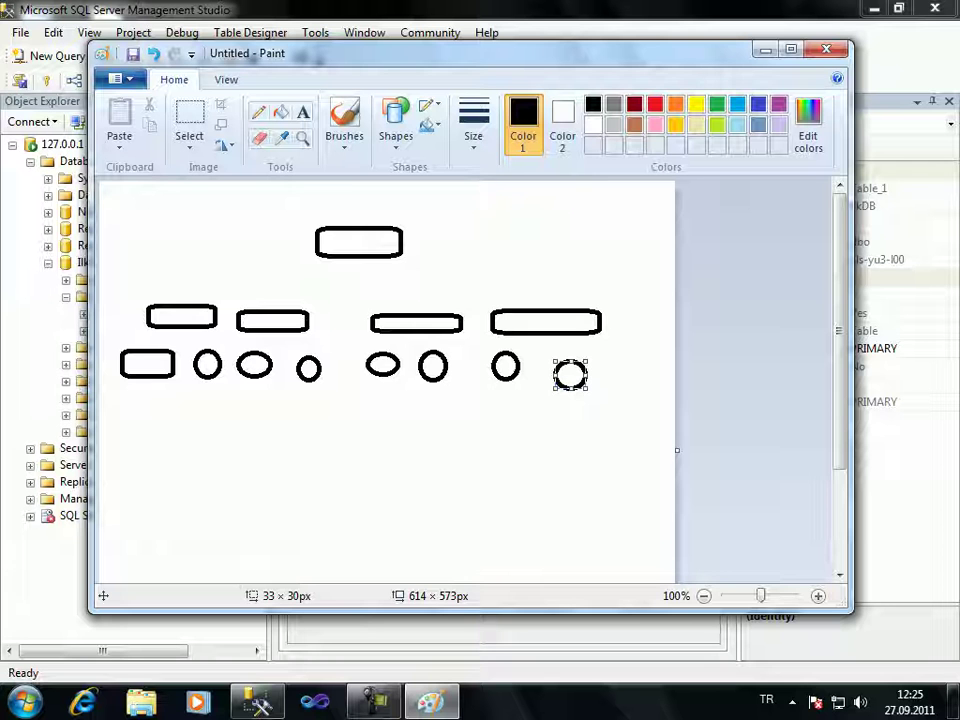
pyautogui.click(826, 49)
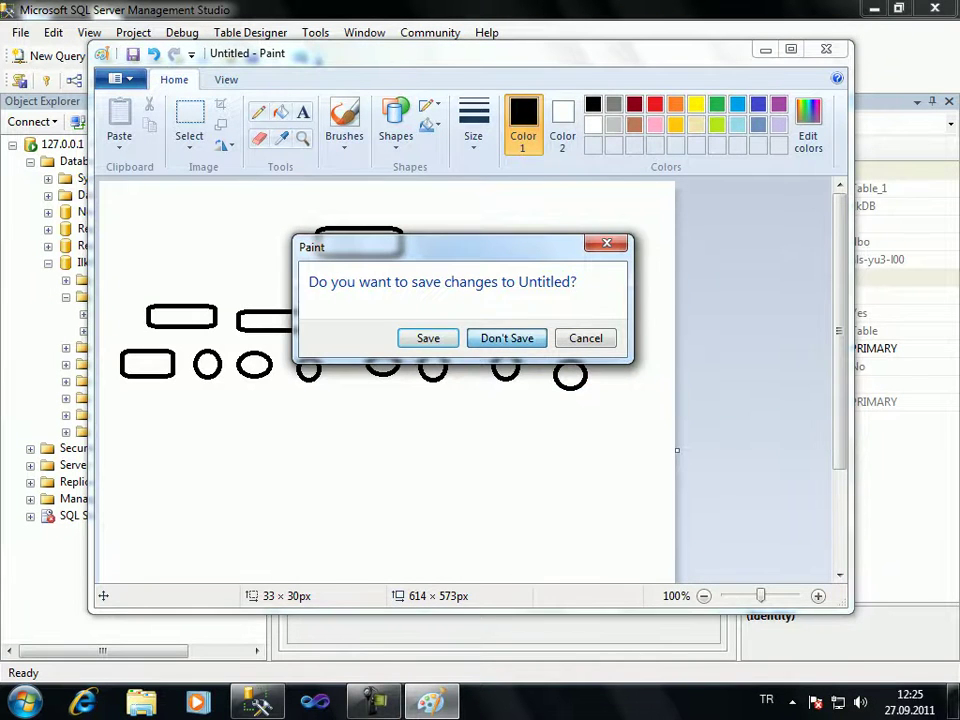
pyautogui.press('Return')
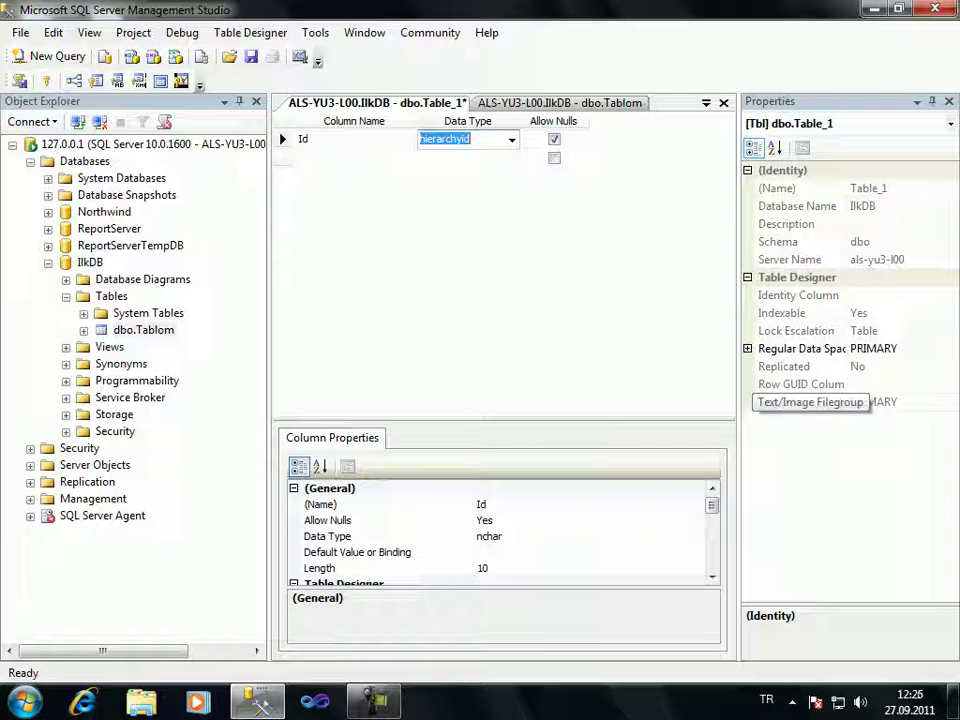
# Review the data types for the Id column from image through int, money and nchar(10) to ntext.
pyautogui.hotkey('alt', 'Down')
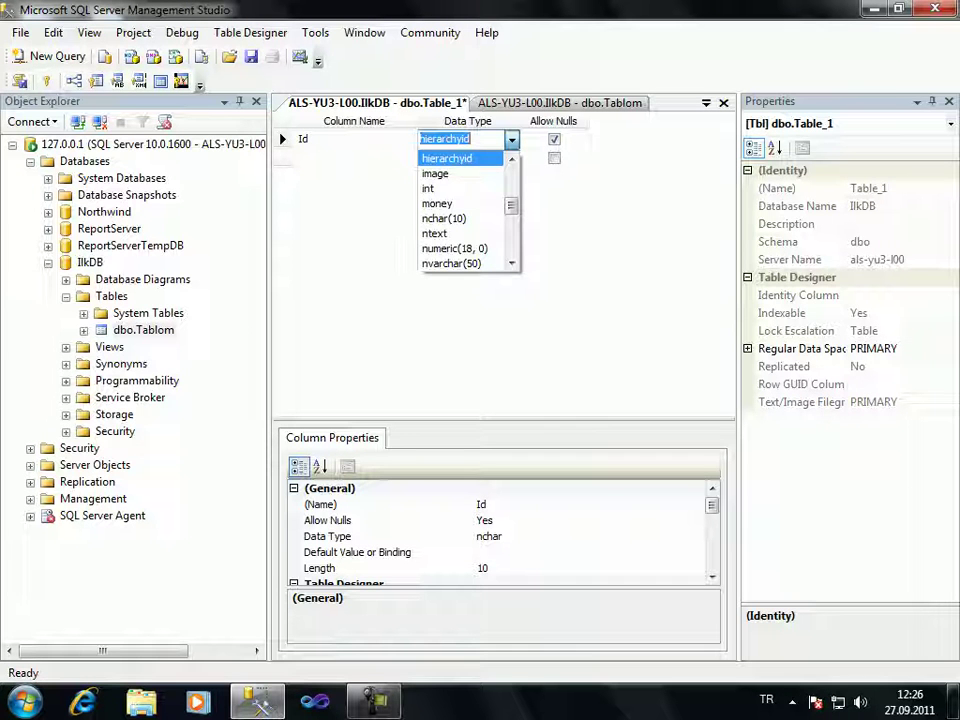
pyautogui.press('Down')
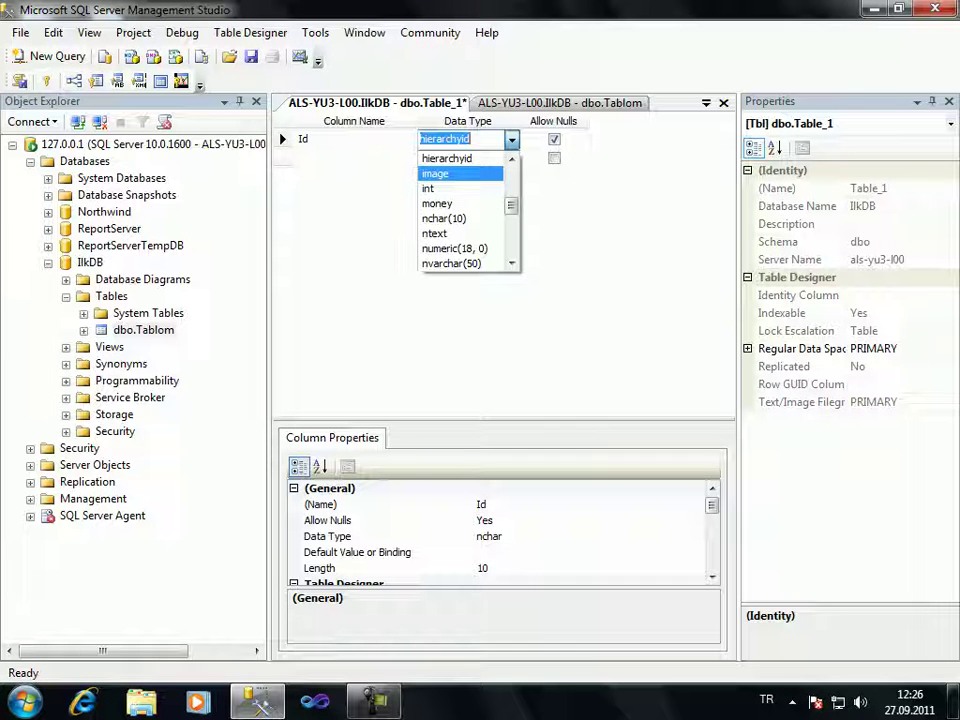
pyautogui.press('Down')
pyautogui.press('Up')
pyautogui.press('Down')
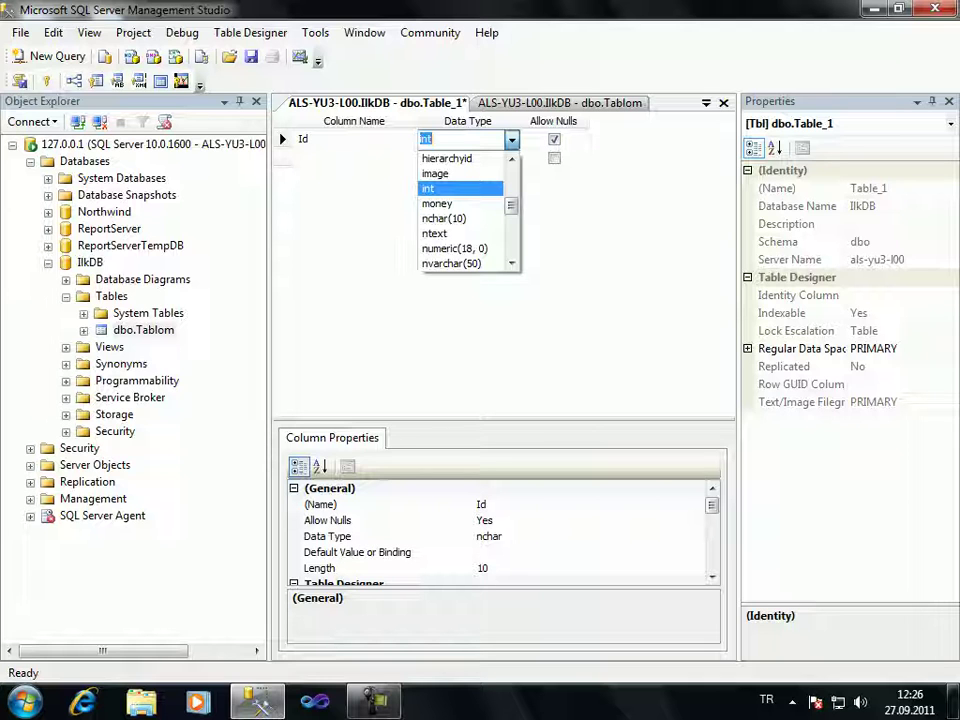
pyautogui.press('Down')
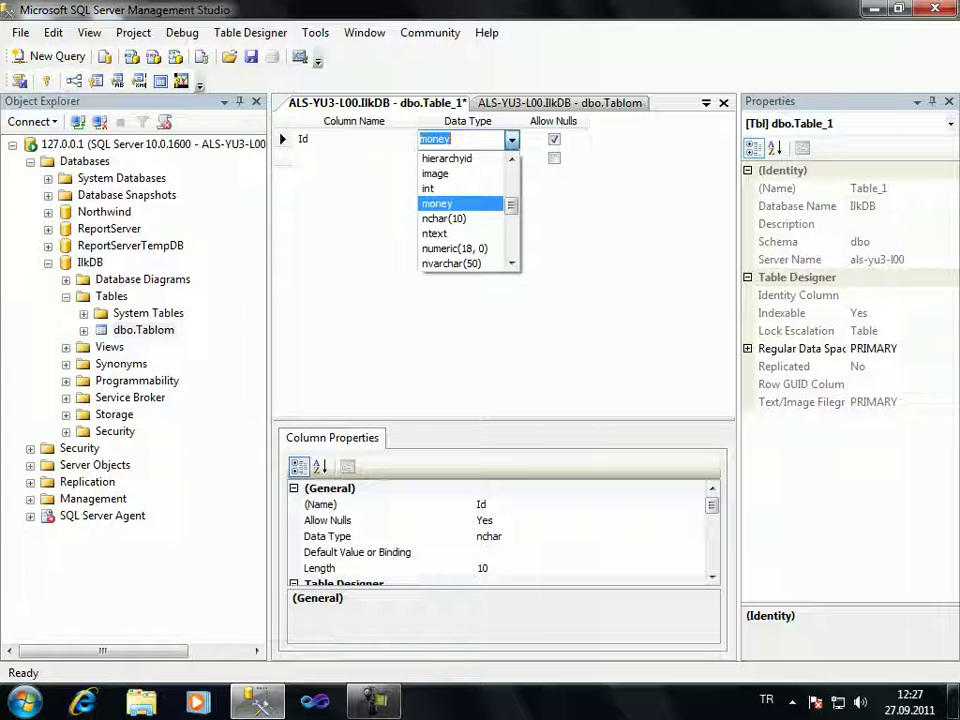
pyautogui.press('Down')
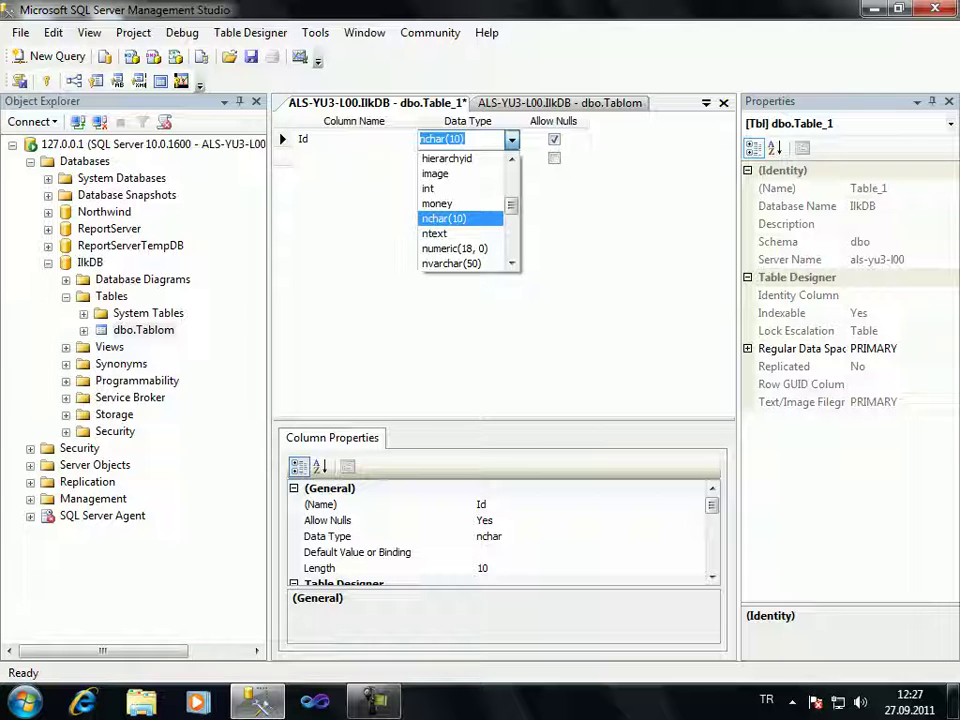
pyautogui.press('Down')
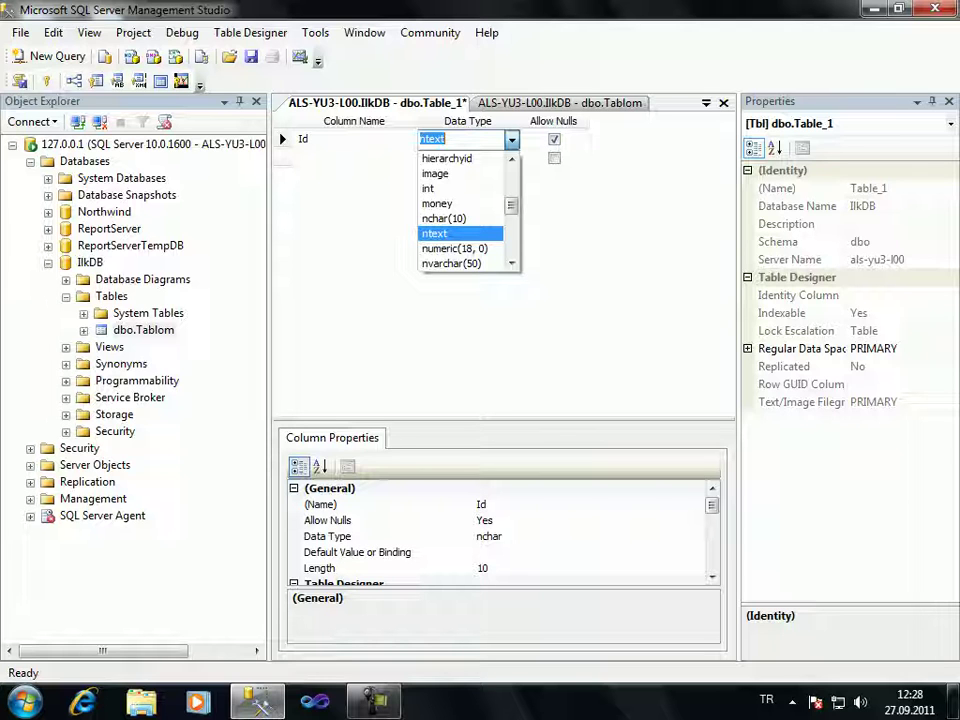
# Review the Id column's further data types from numeric(18, 0) through nvarchar and real to smalldatetime, then close the type list.
pyautogui.press('Down')
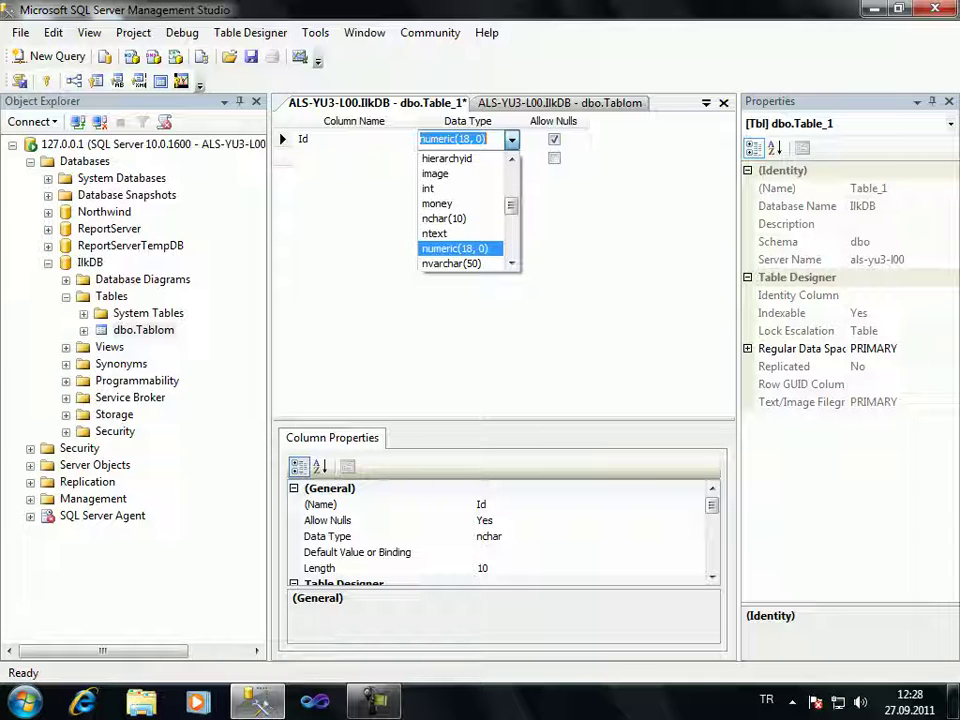
pyautogui.press('Down')
pyautogui.press('Down')
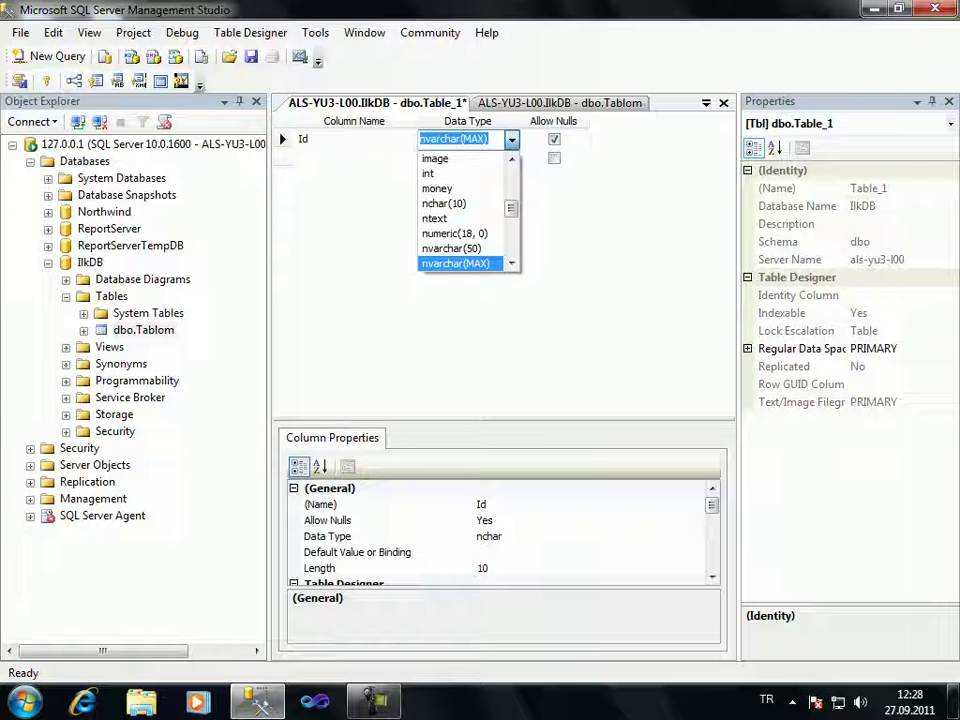
pyautogui.press('Down')
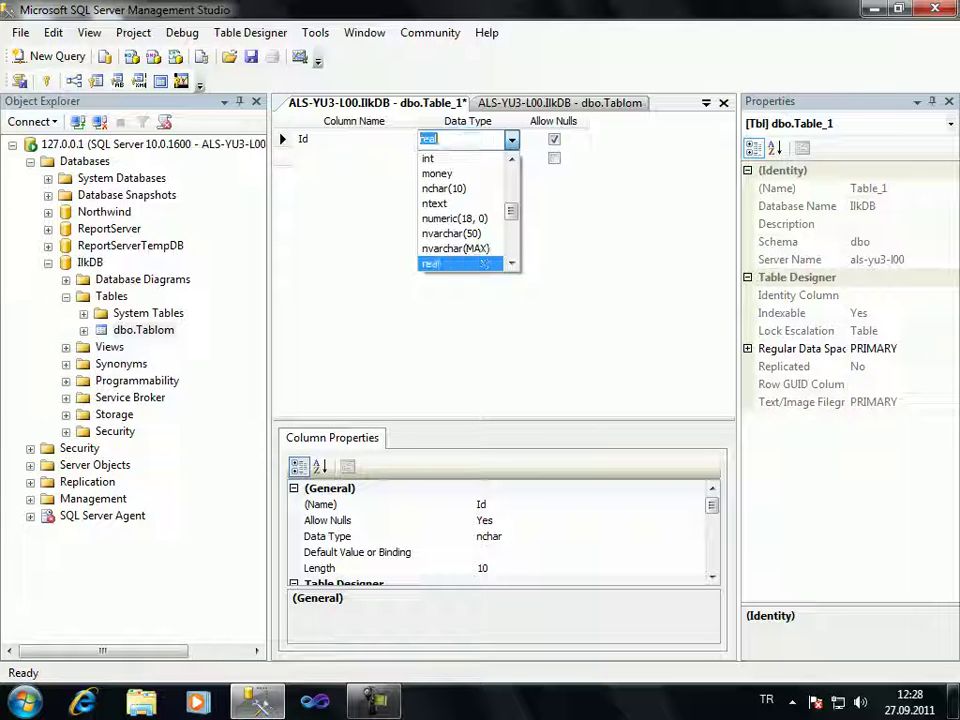
pyautogui.press('Down')
pyautogui.press('Up')
pyautogui.press('Down')
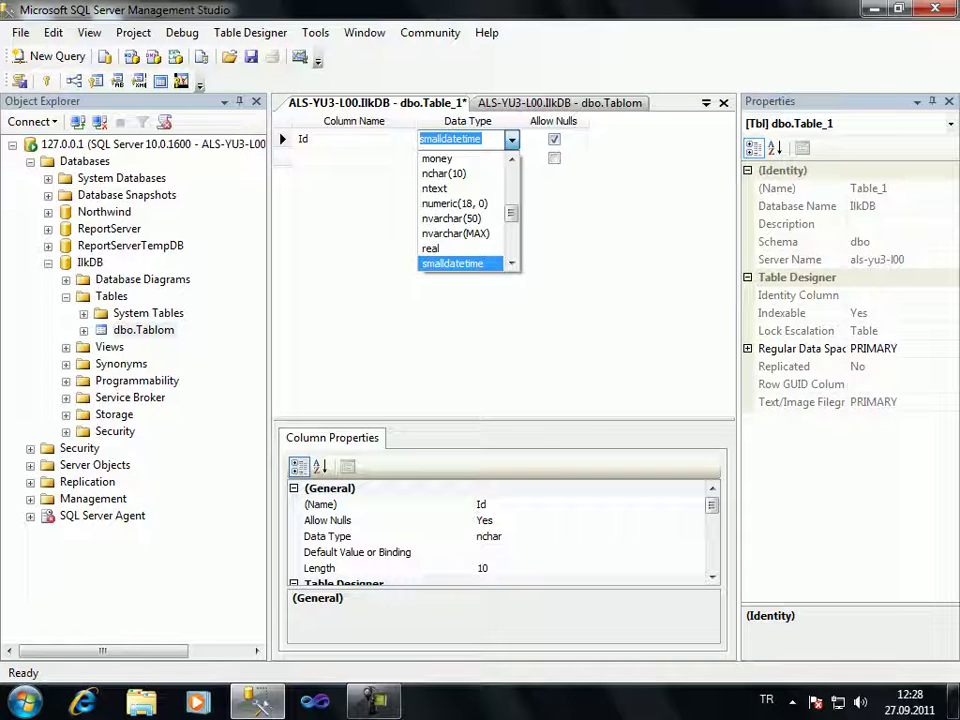
pyautogui.press('Escape')
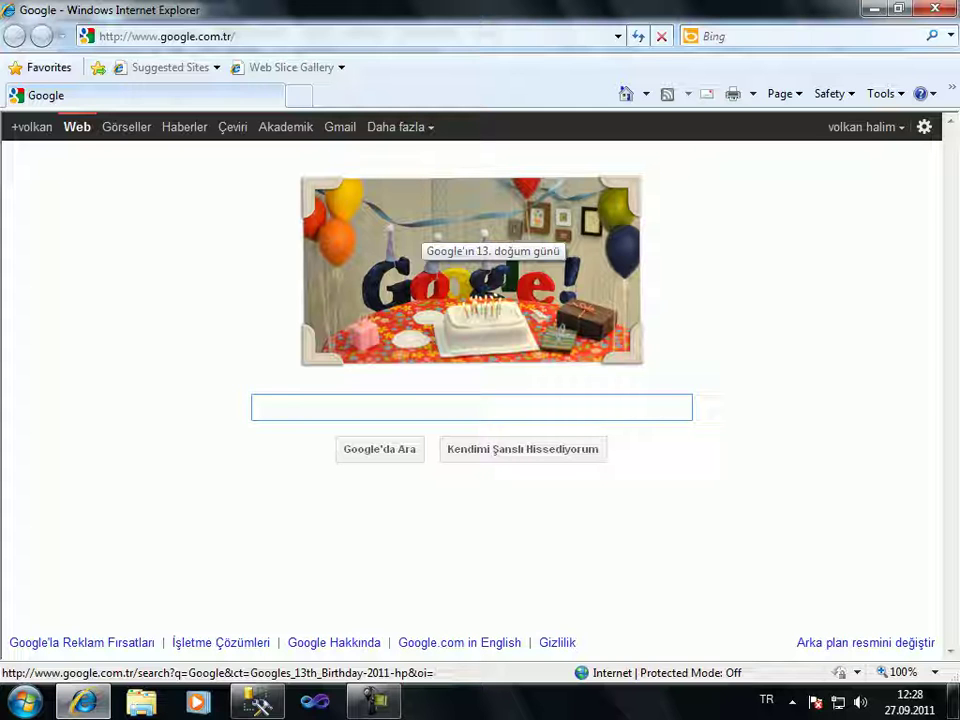
# In Internet Explorer, search Google for "datetime and smalldatetime" and open the MSDN article of that name.
pyautogui.write('datetime and sma')
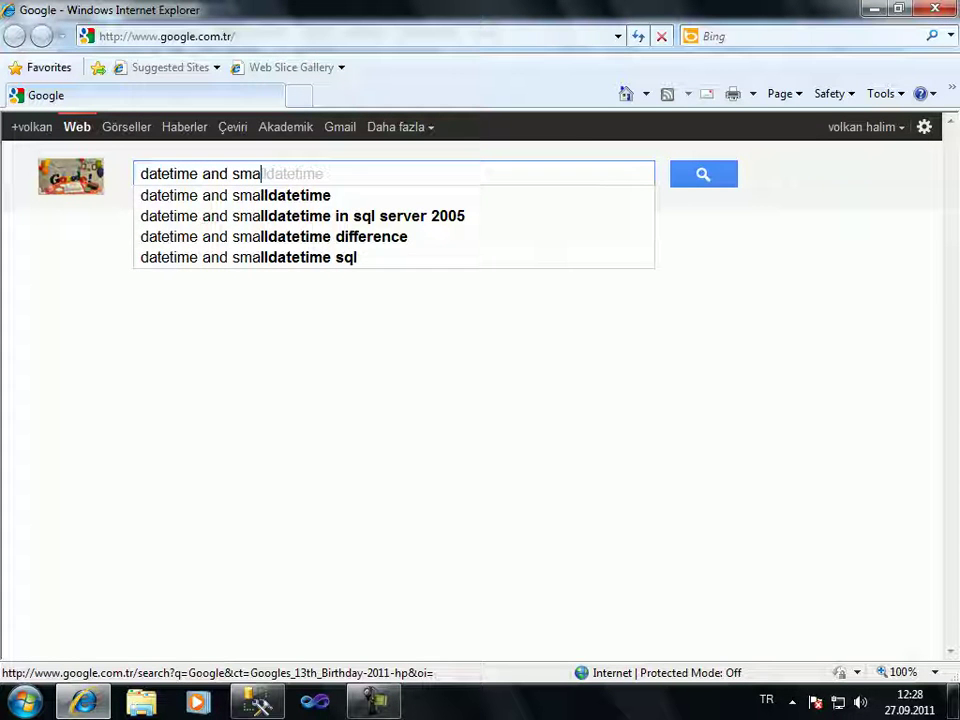
pyautogui.press('Down')
pyautogui.press('Return')
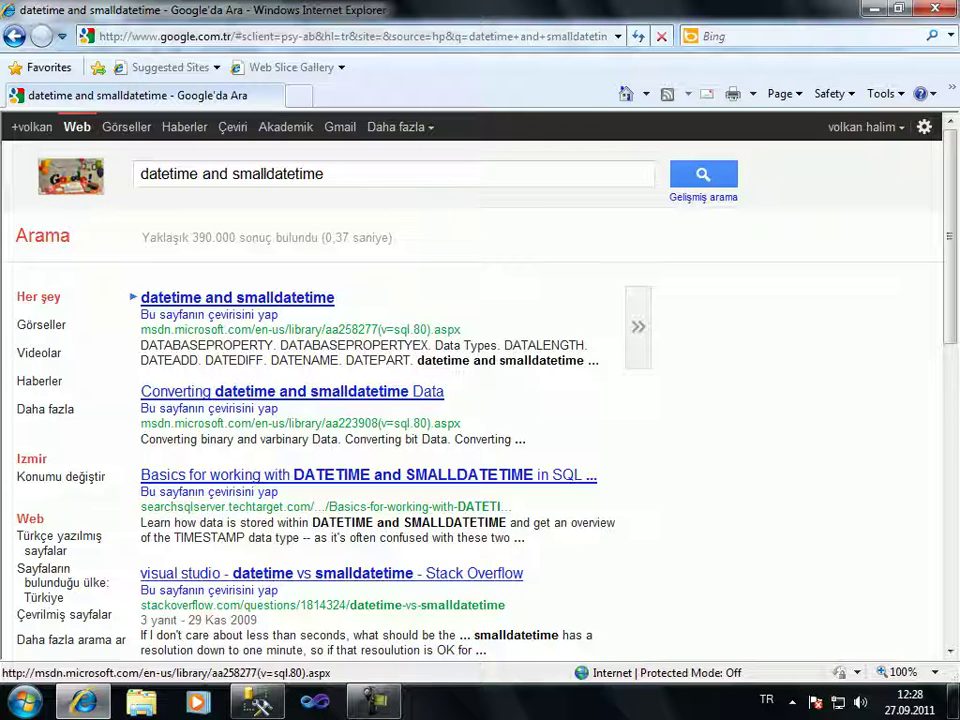
pyautogui.click(237, 297)
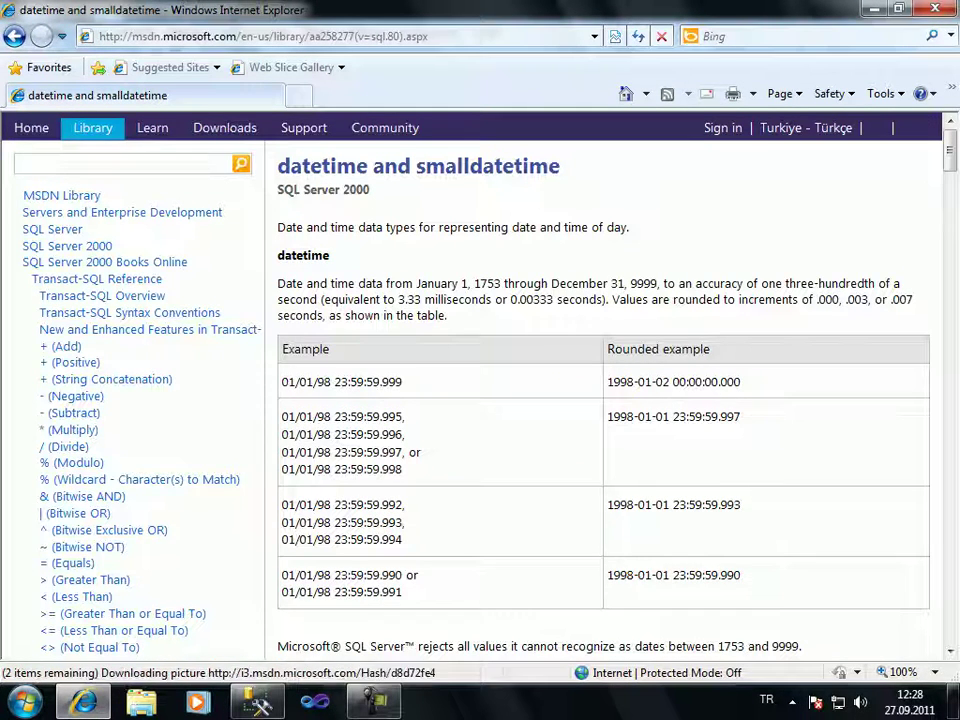
# Examine the article's smalldatetime section, briefly highlighting the start date January 1, 1900.
pyautogui.scroll(-5, 600, 400)
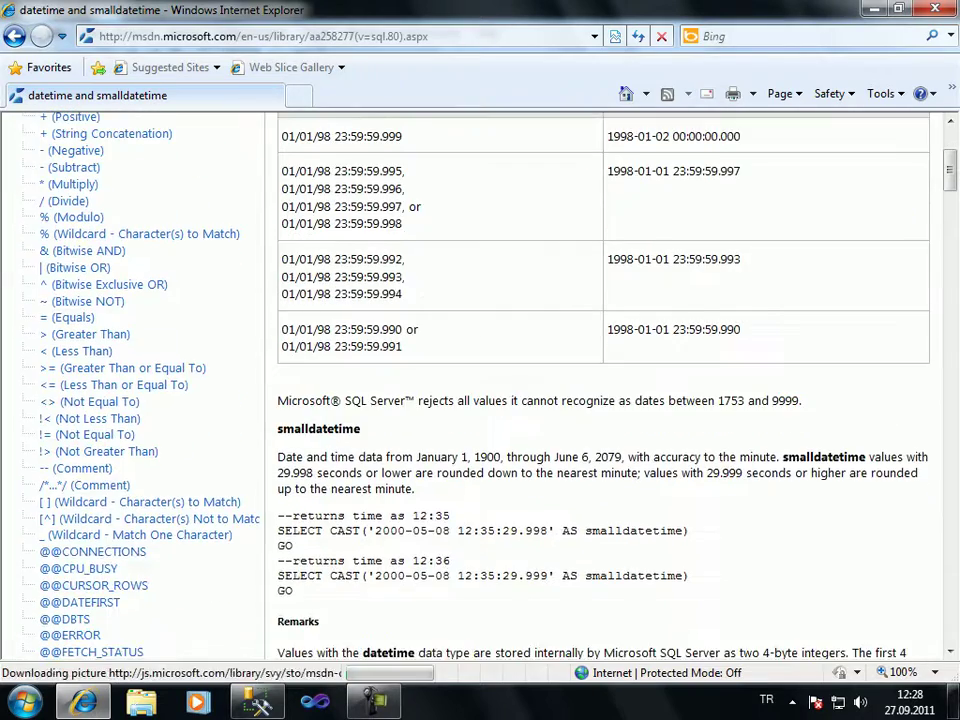
pyautogui.scroll(-2, 600, 400)
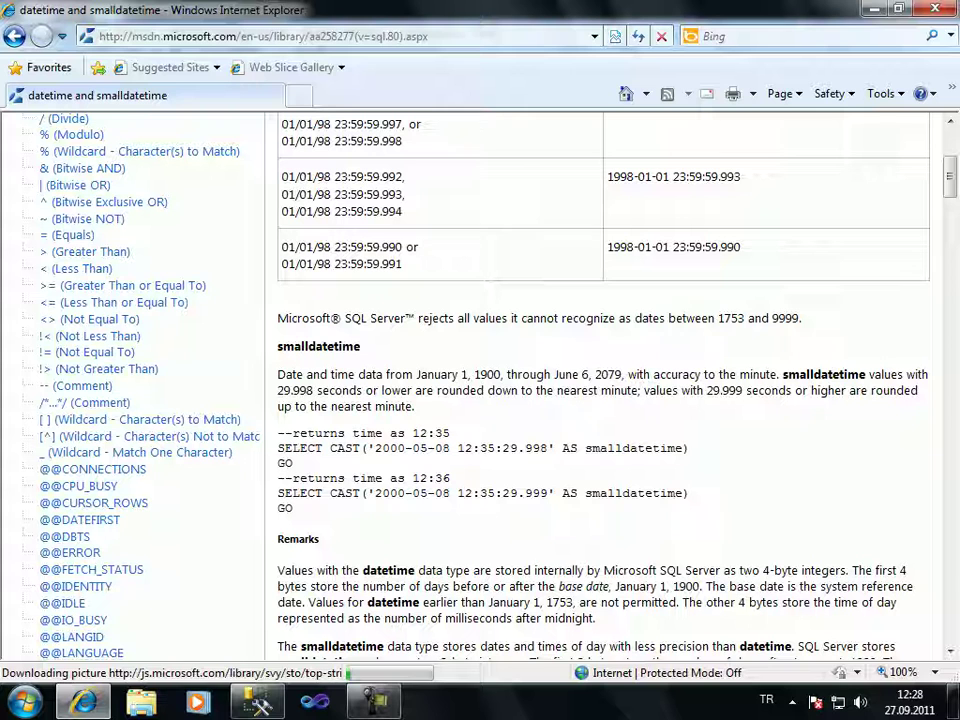
pyautogui.moveTo(416, 375); pyautogui.dragTo(502, 375)
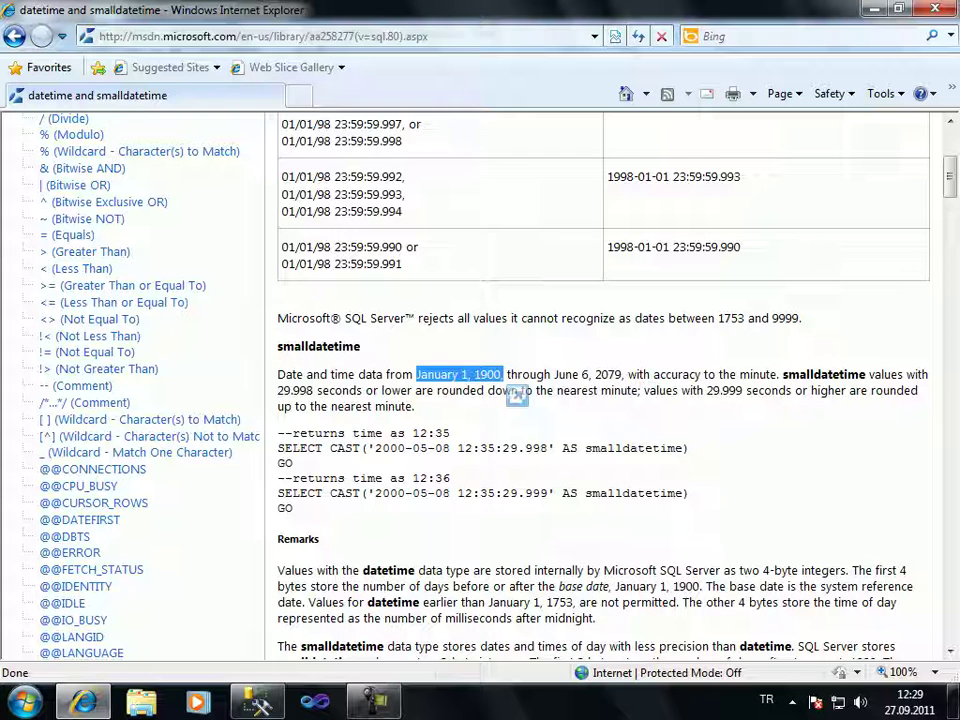
pyautogui.click(516, 395)
pyautogui.scroll(-2, 516, 395)
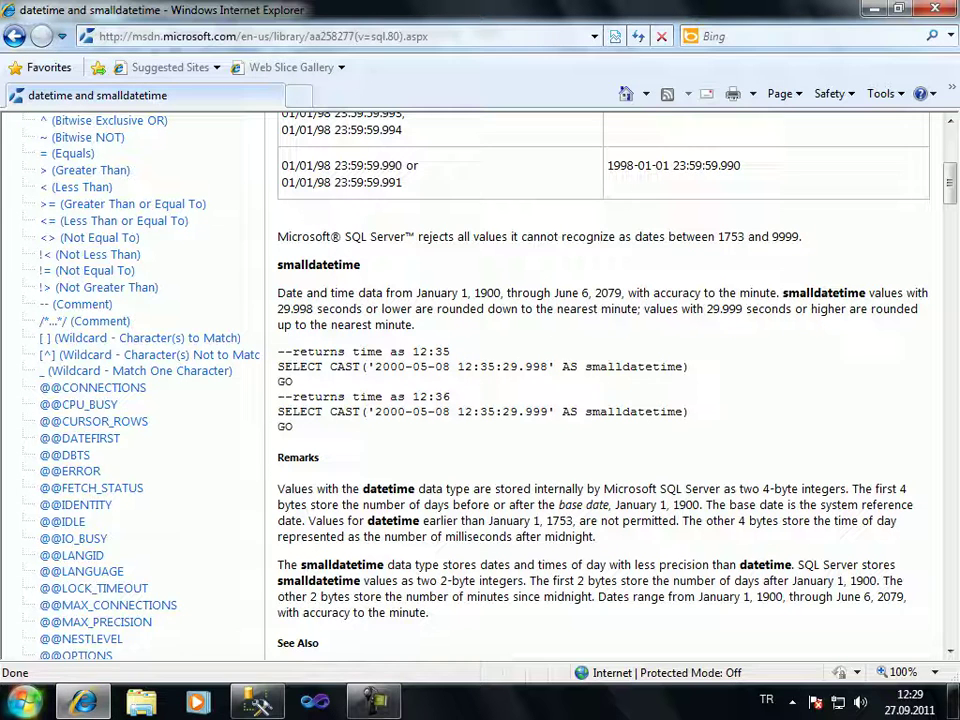
# Launch Calculator and multiply 179 by 365.
pyautogui.click(24, 702)
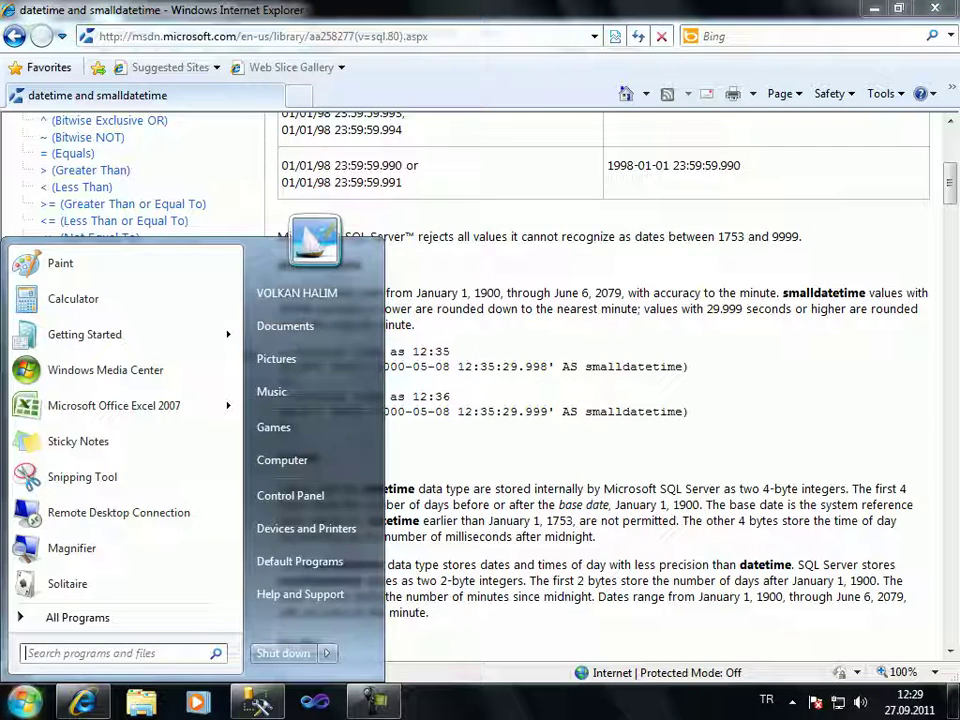
pyautogui.write('calc')
pyautogui.press('Return')
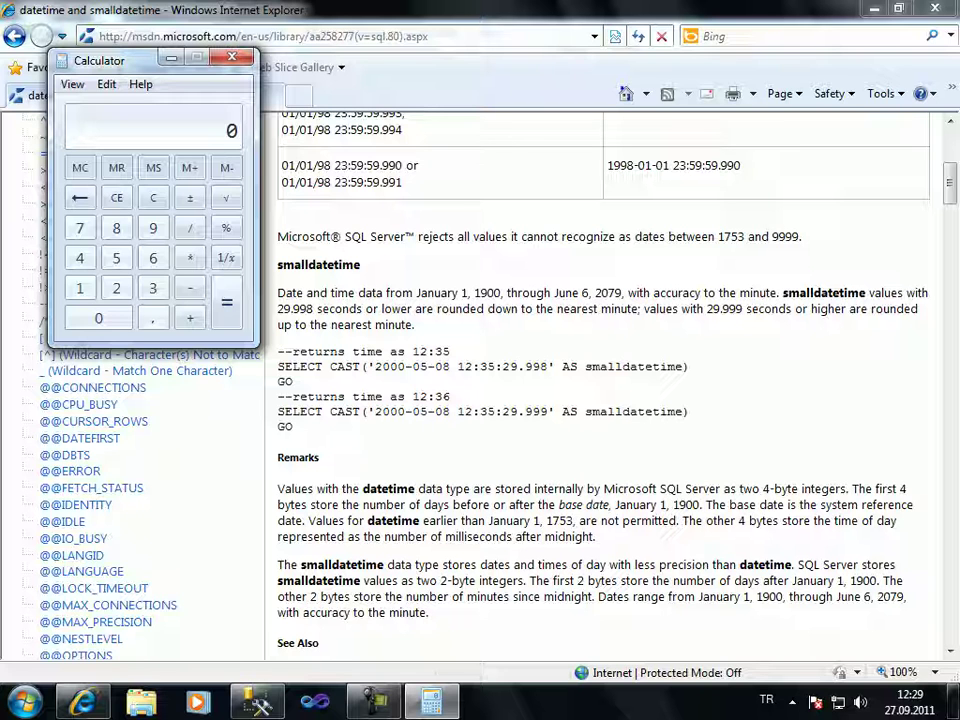
pyautogui.click(79, 288)
pyautogui.click(79, 228)
pyautogui.click(153, 228)
pyautogui.click(190, 258)
pyautogui.click(153, 288)
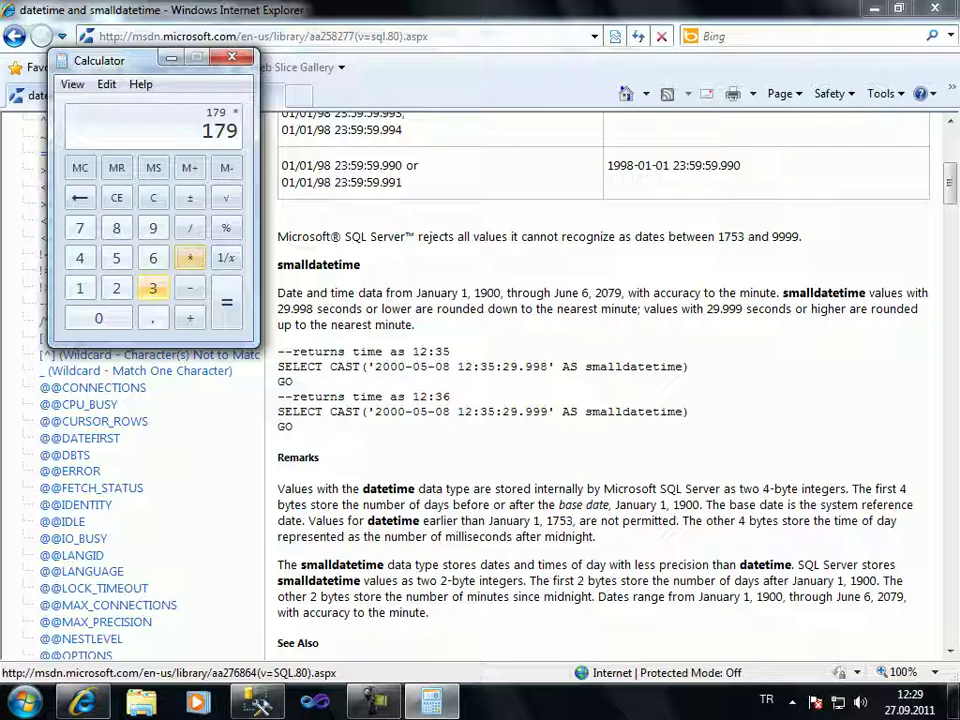
pyautogui.click(153, 258)
pyautogui.click(116, 258)
pyautogui.click(226, 302)
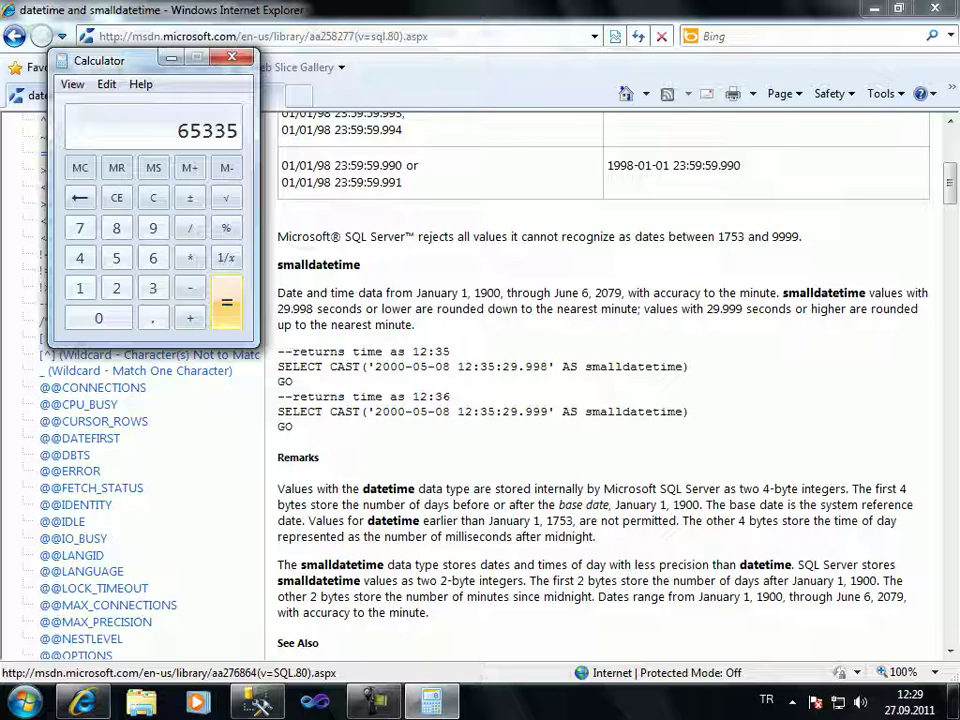
# Calculate 180 times 365 and close Calculator.
pyautogui.write('1')
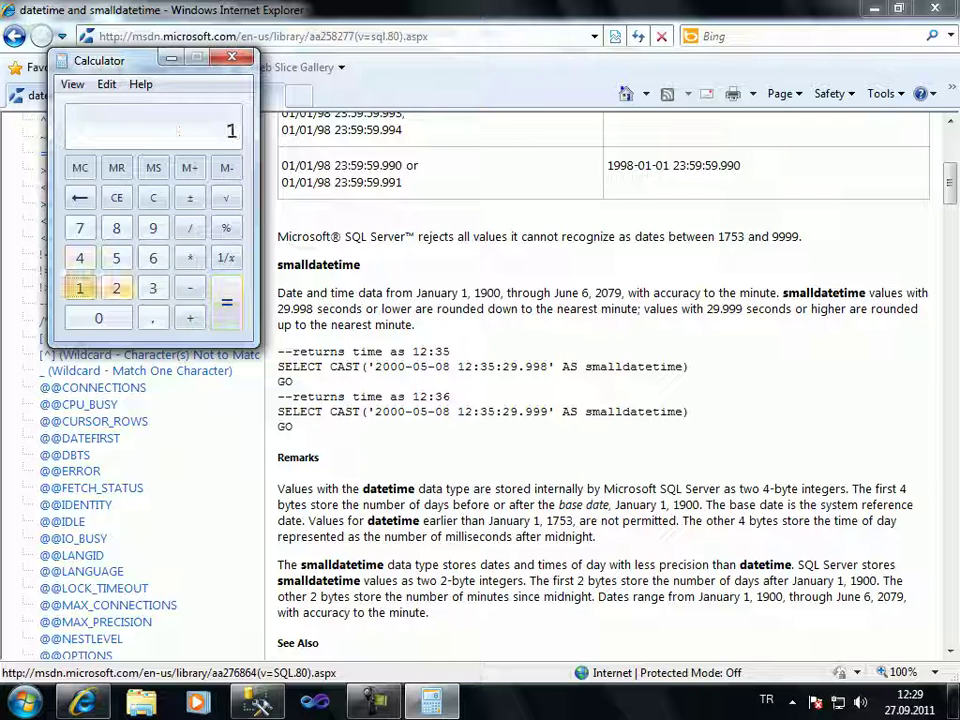
pyautogui.write('80')
pyautogui.press('Return')
pyautogui.press('+')
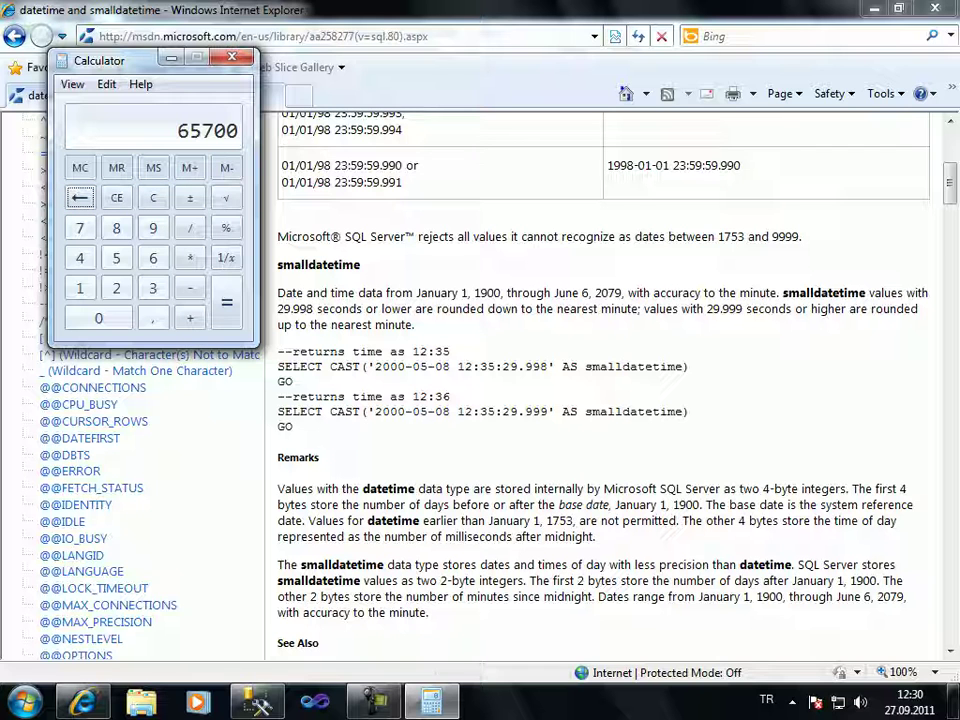
pyautogui.click(232, 57)
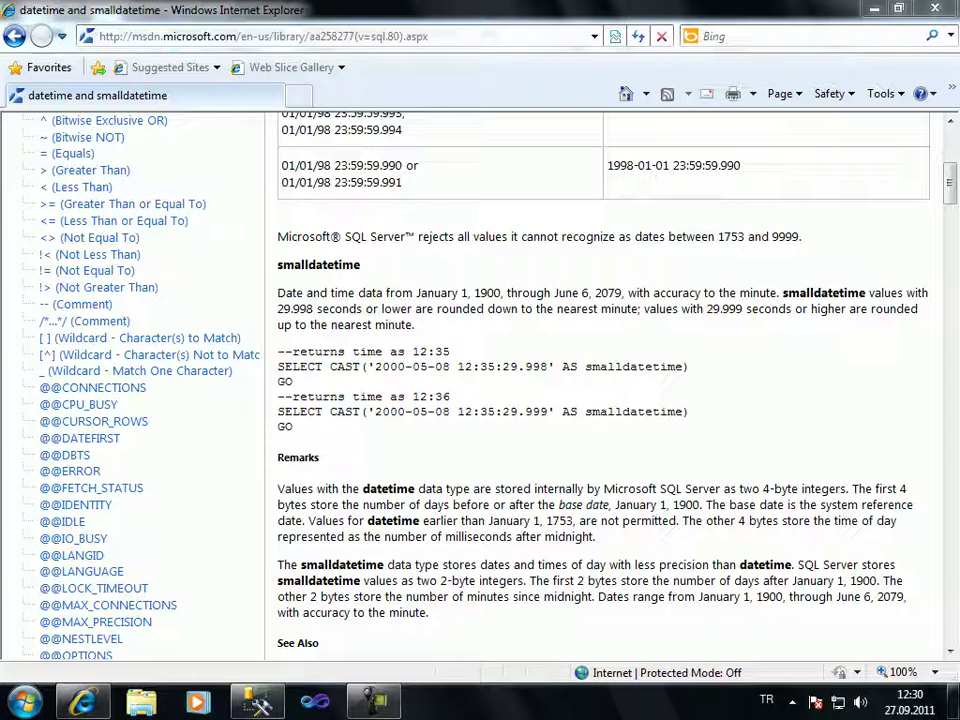
# Highlight the smalldatetime range January 1, 1900, through June 6, 2079, and the end date alone, clearing each selection.
pyautogui.moveTo(416, 293); pyautogui.dragTo(622, 293)
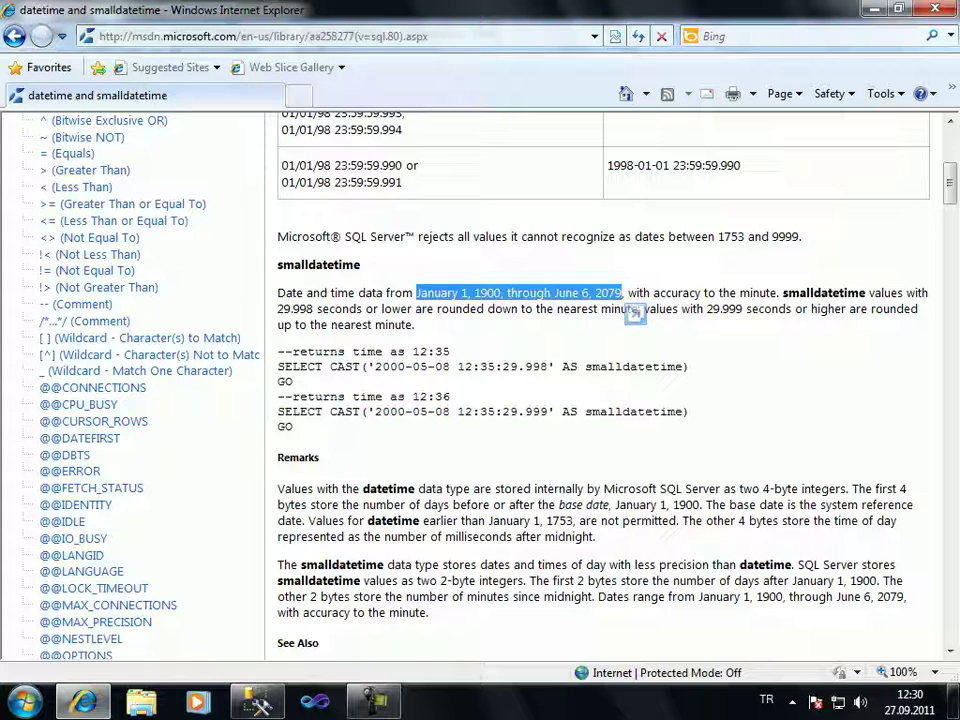
pyautogui.moveTo(634, 312); pyautogui.dragTo(637, 309)
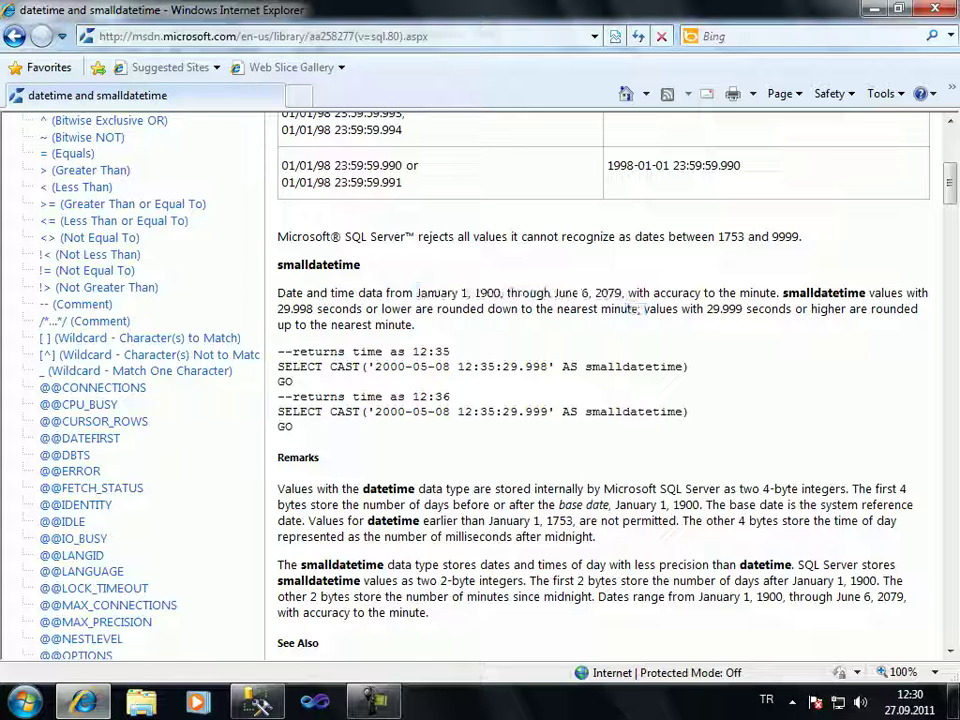
pyautogui.moveTo(554, 293); pyautogui.dragTo(622, 293)
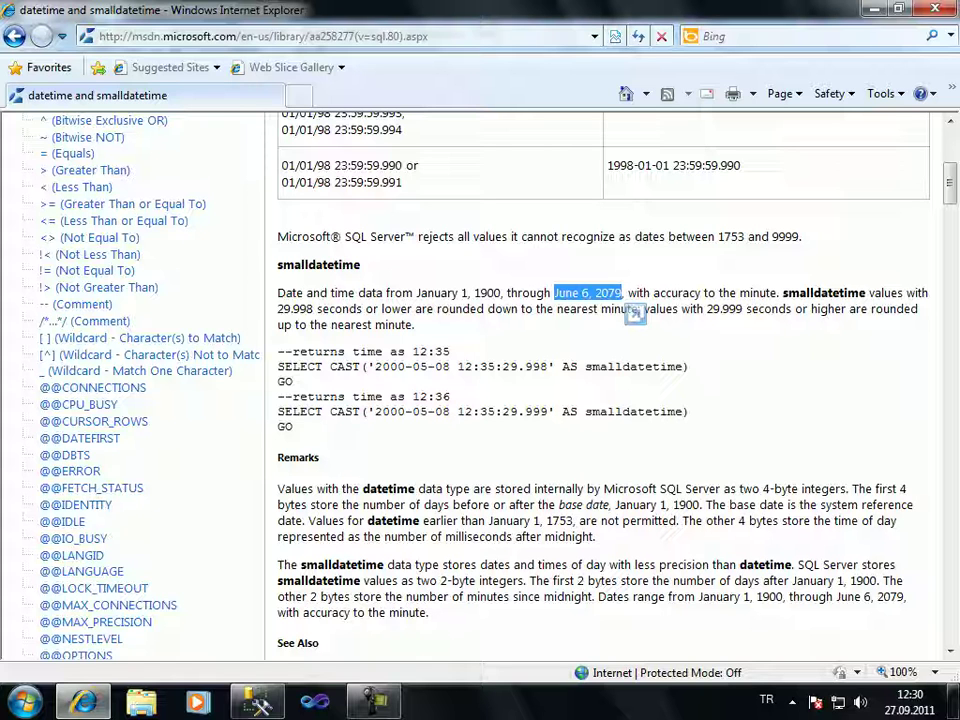
pyautogui.click(634, 312)
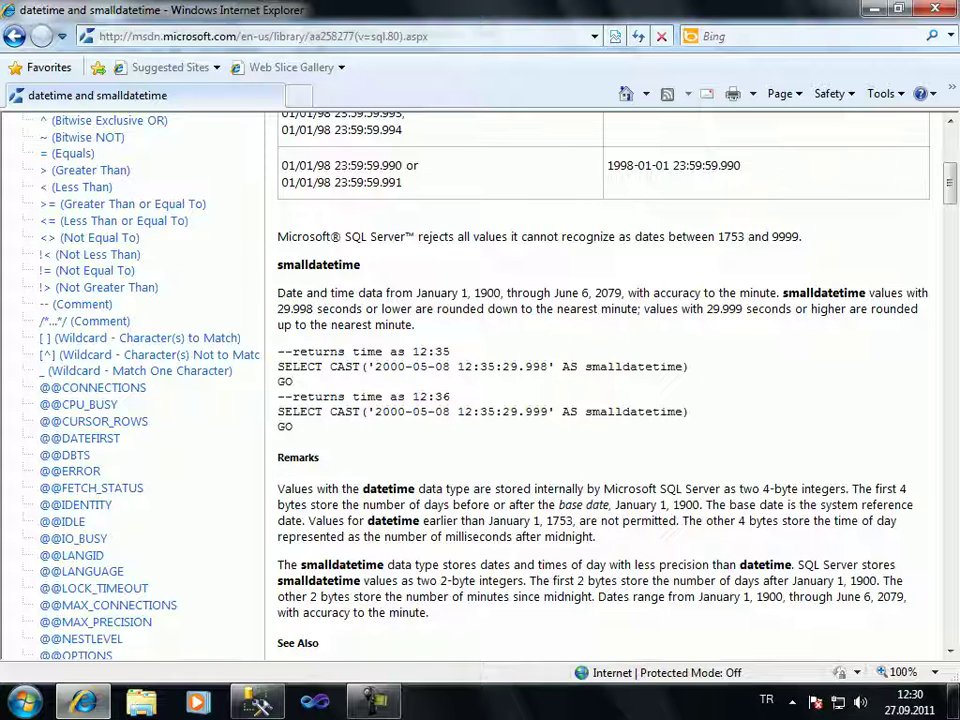
# Return to the article's datetime section and highlight the range January 1, 1753 through December 31, 9999.
pyautogui.scroll(5, 634, 312)
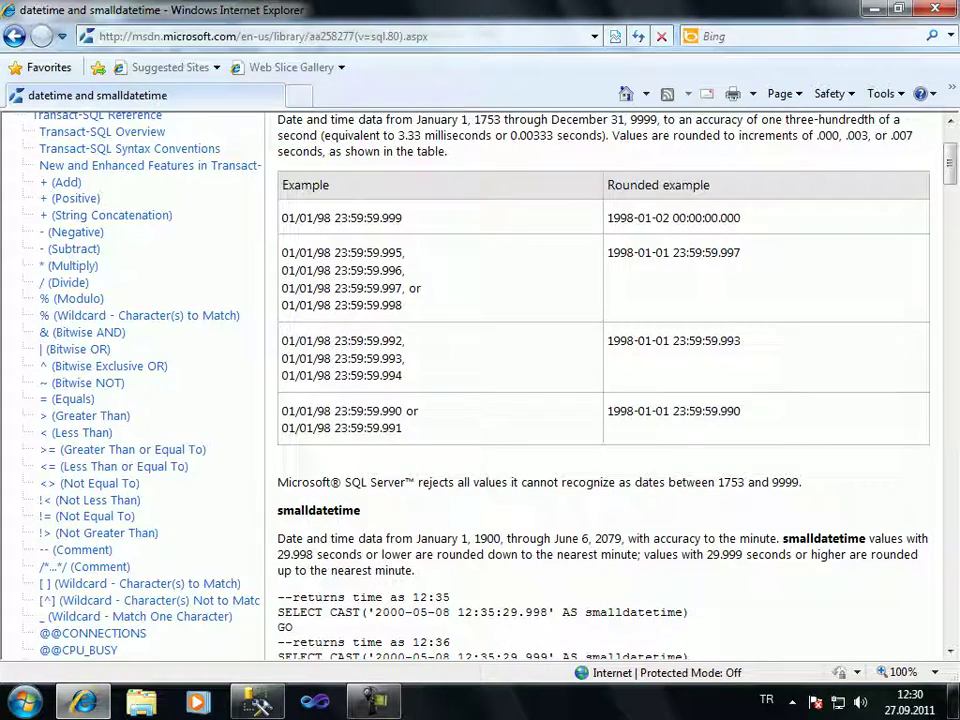
pyautogui.scroll(3, 610, 390)
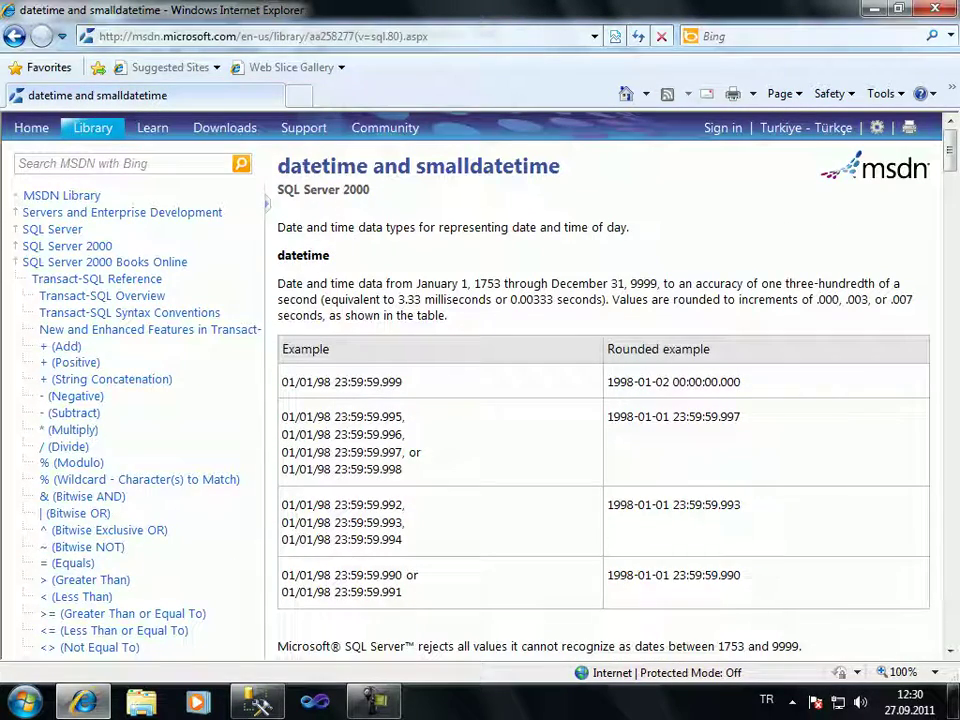
pyautogui.moveTo(416, 284); pyautogui.dragTo(502, 284)
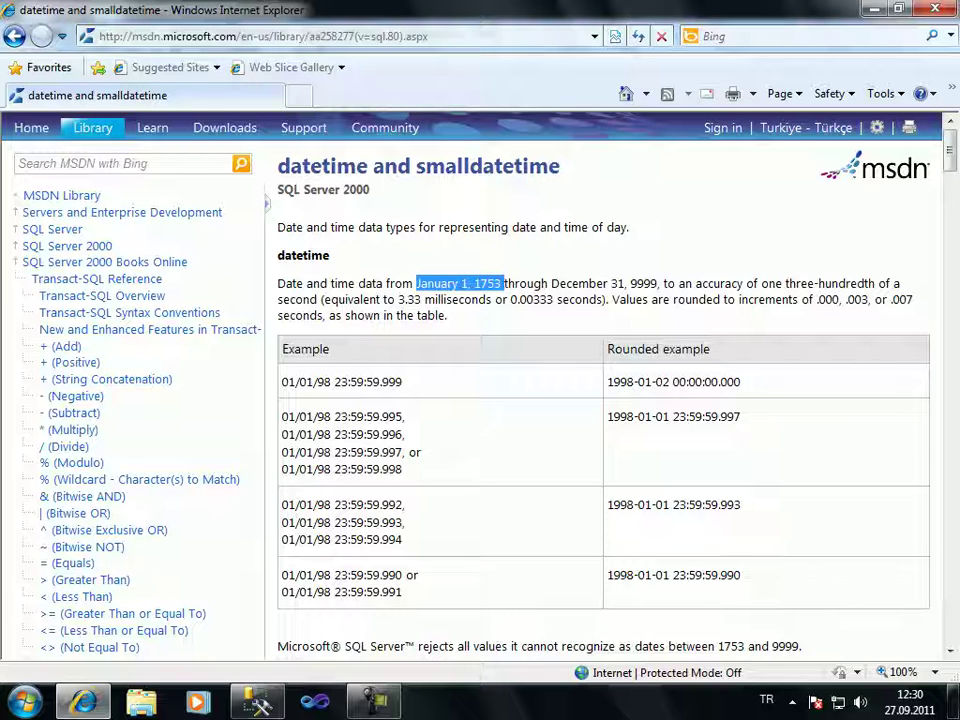
pyautogui.moveTo(416, 284); pyautogui.dragTo(658, 284)
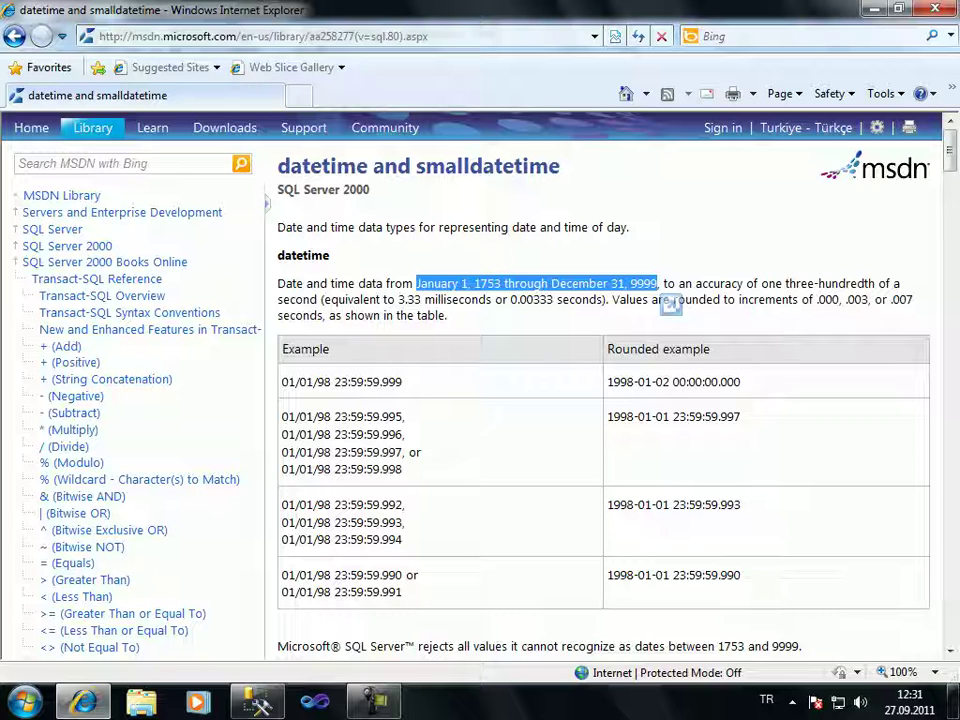
pyautogui.click(670, 305)
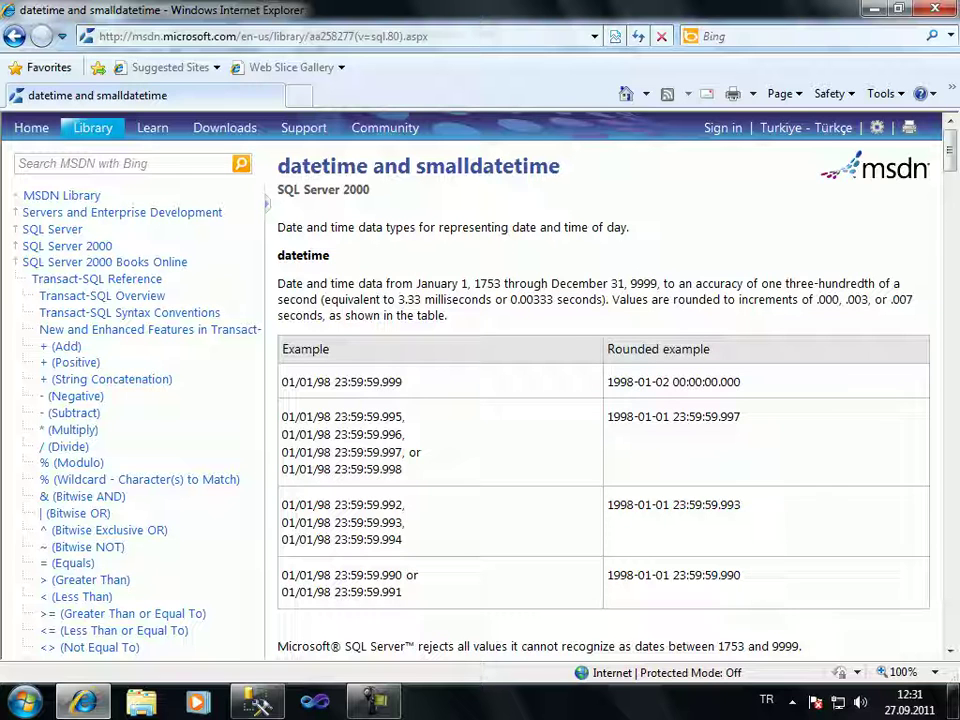
pyautogui.moveTo(657, 283); pyautogui.dragTo(416, 283)
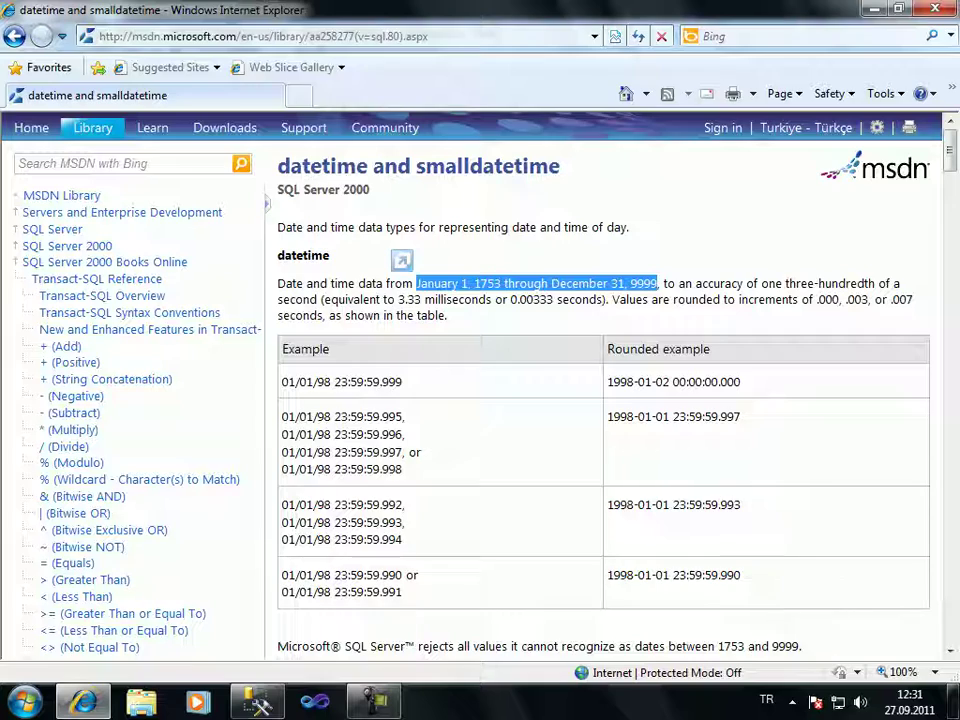
# In the article's Remarks, highlight the sentence about smalldatetime's first 2 bytes storing days after January 1, 1900, and clear the selection.
pyautogui.scroll(-5, 603, 400)
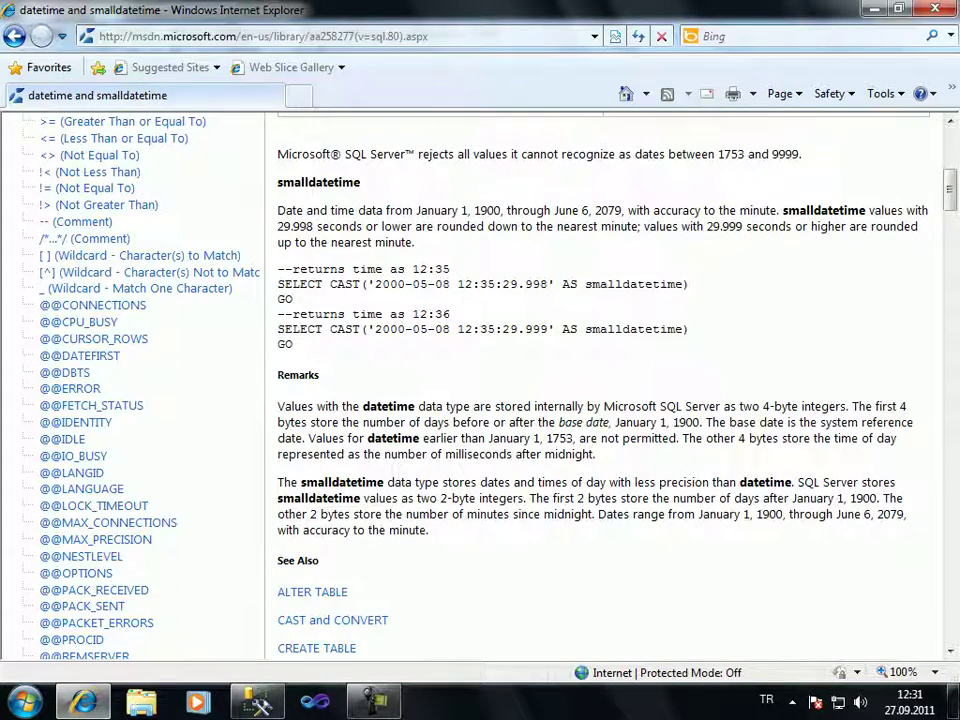
pyautogui.scroll(-1, 603, 390)
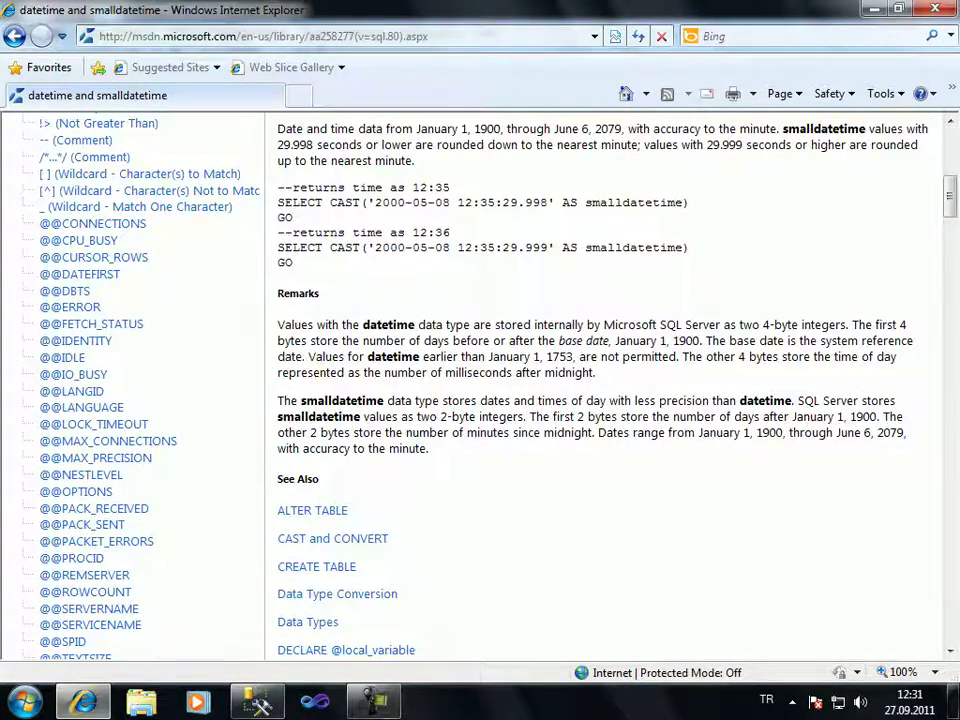
pyautogui.moveTo(800, 325); pyautogui.dragTo(342, 326)
pyautogui.moveTo(465, 327); pyautogui.dragTo(245, 226)
pyautogui.moveTo(530, 416); pyautogui.dragTo(890, 437)
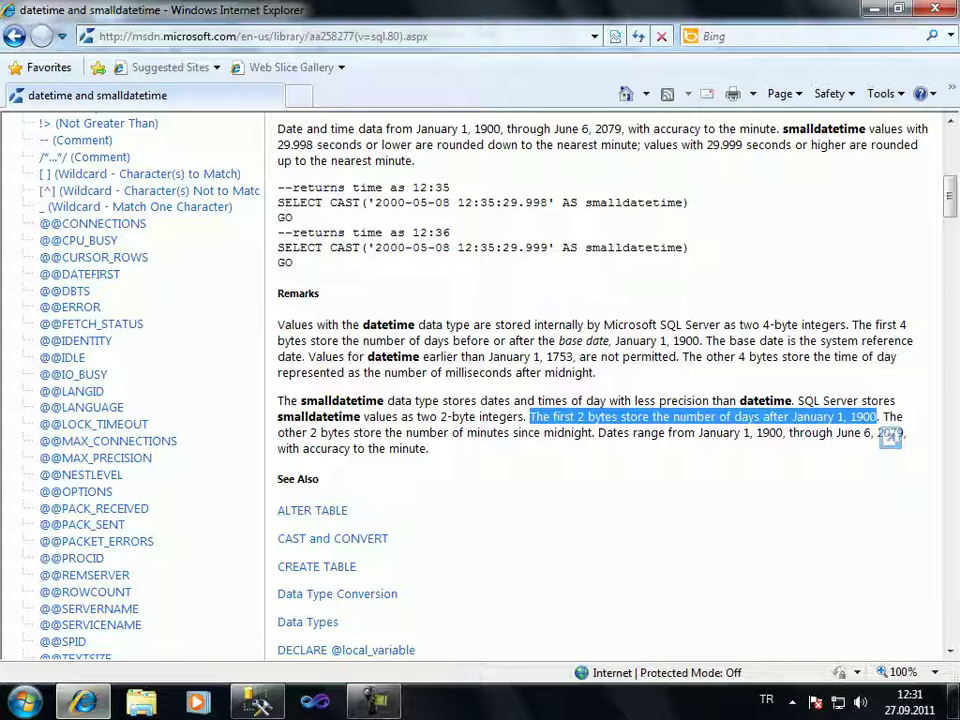
pyautogui.scroll(-1, 890, 437)
pyautogui.click(890, 437)
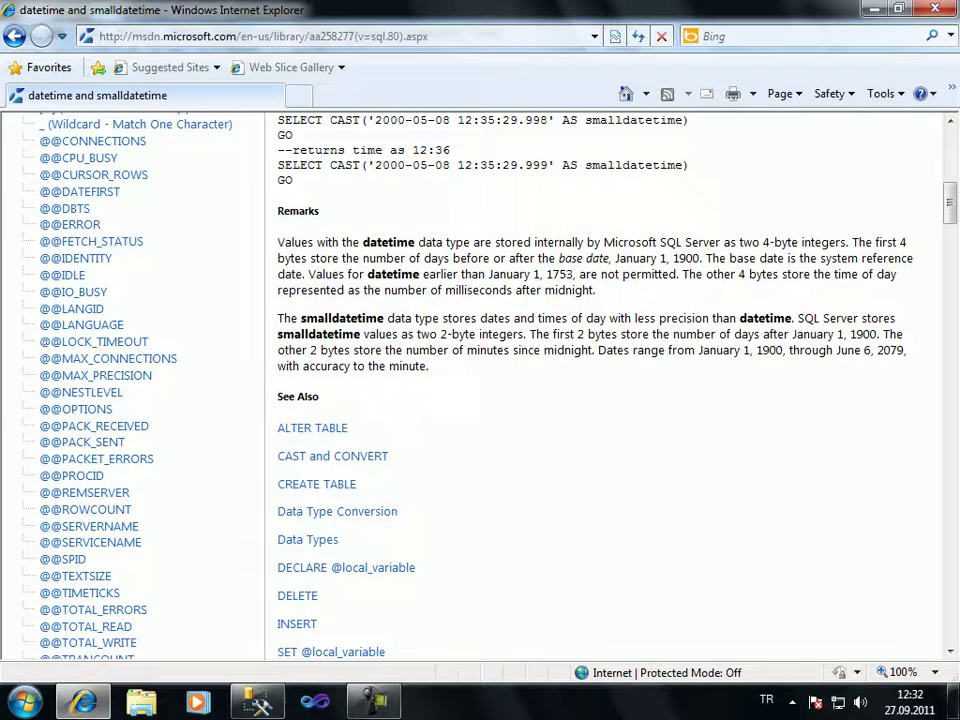
# Skim the rest of the datetime article, return to its beginning, and go back to the Google search results.
pyautogui.scroll(-3, 600, 390)
pyautogui.scroll(10, 600, 390)
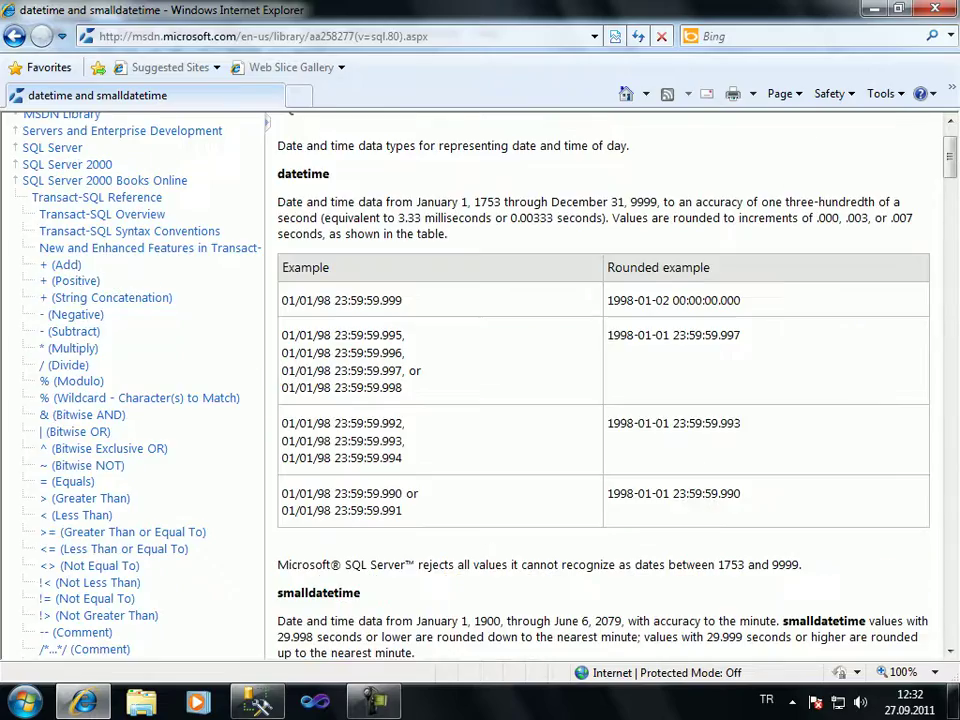
pyautogui.scroll(2, 600, 390)
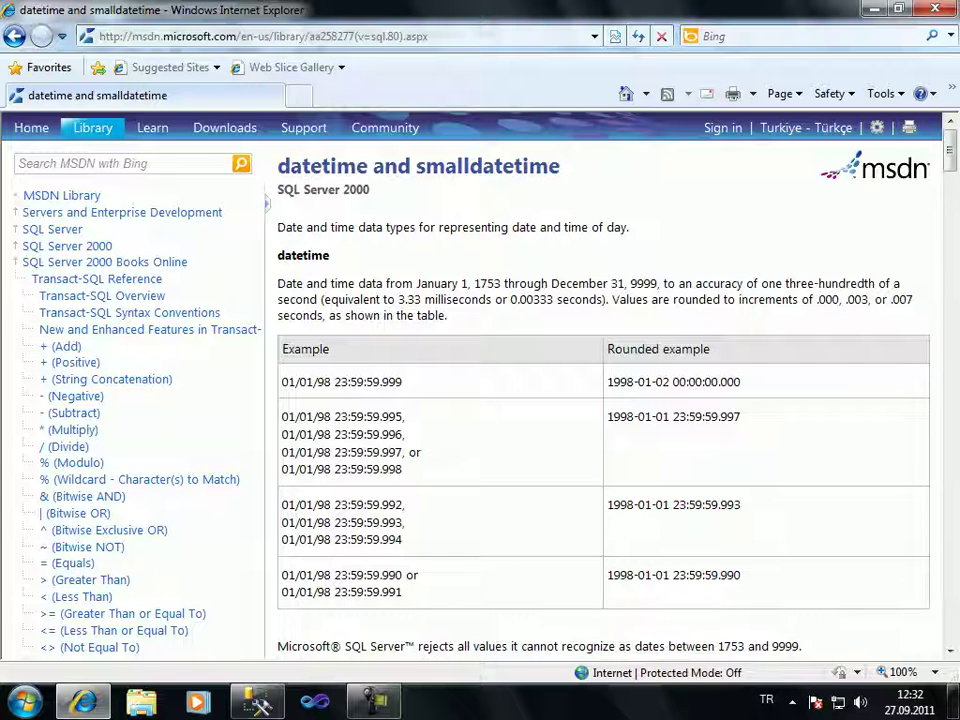
pyautogui.click(14, 36)
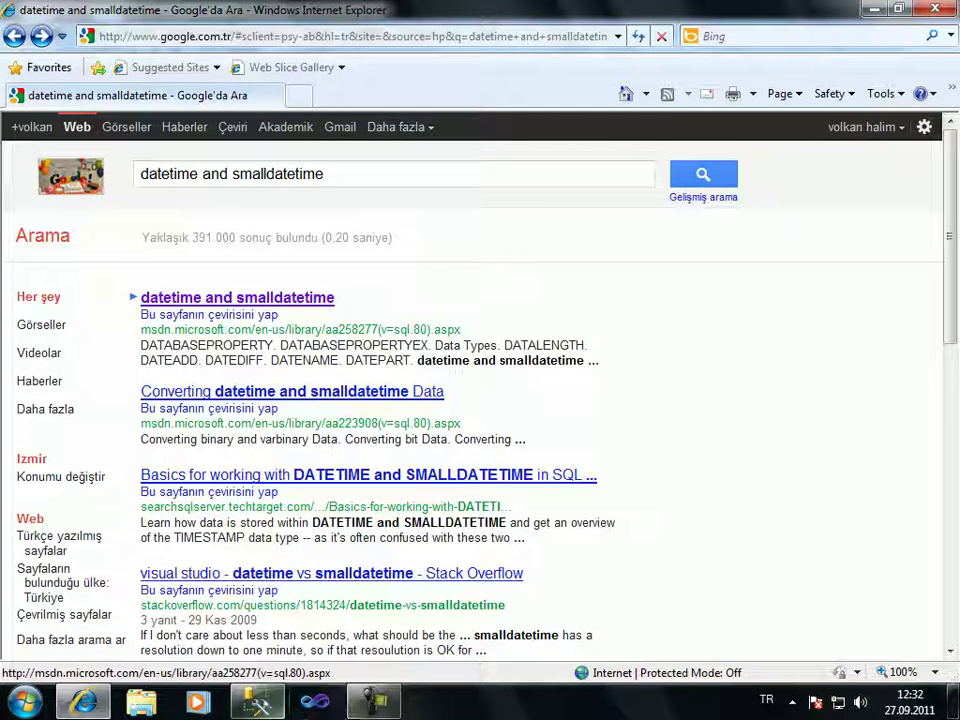
# Switch to SQL Server Management Studio and browse the data types from smalldatetime to tinyint for the Id column.
pyautogui.hotkey('alt', 'Tab')
pyautogui.hotkey('alt', 'Down')
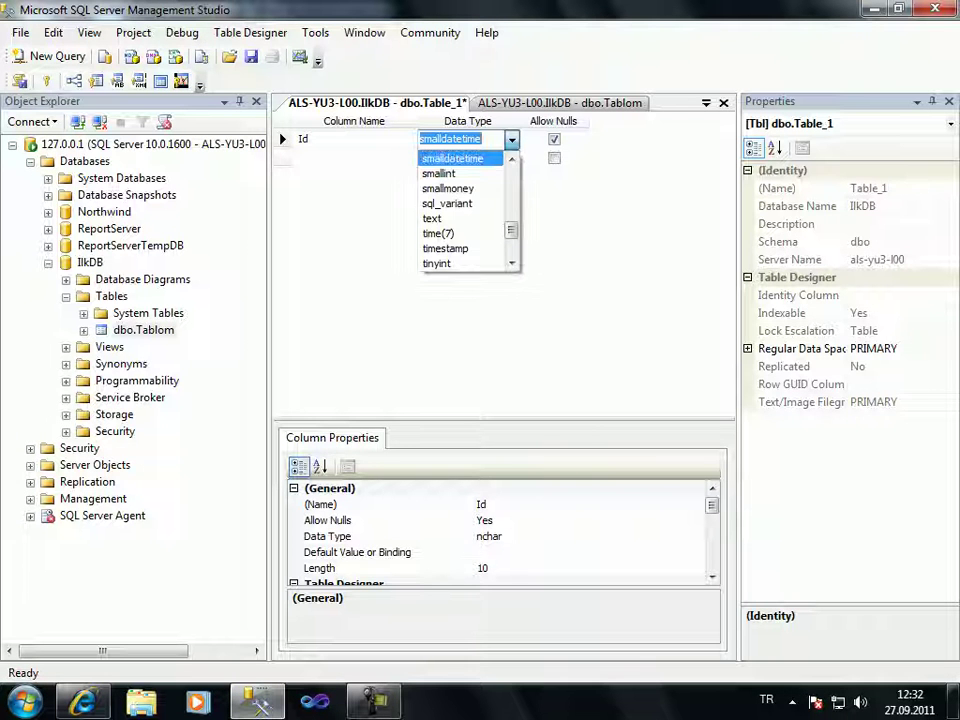
pyautogui.press('Down')
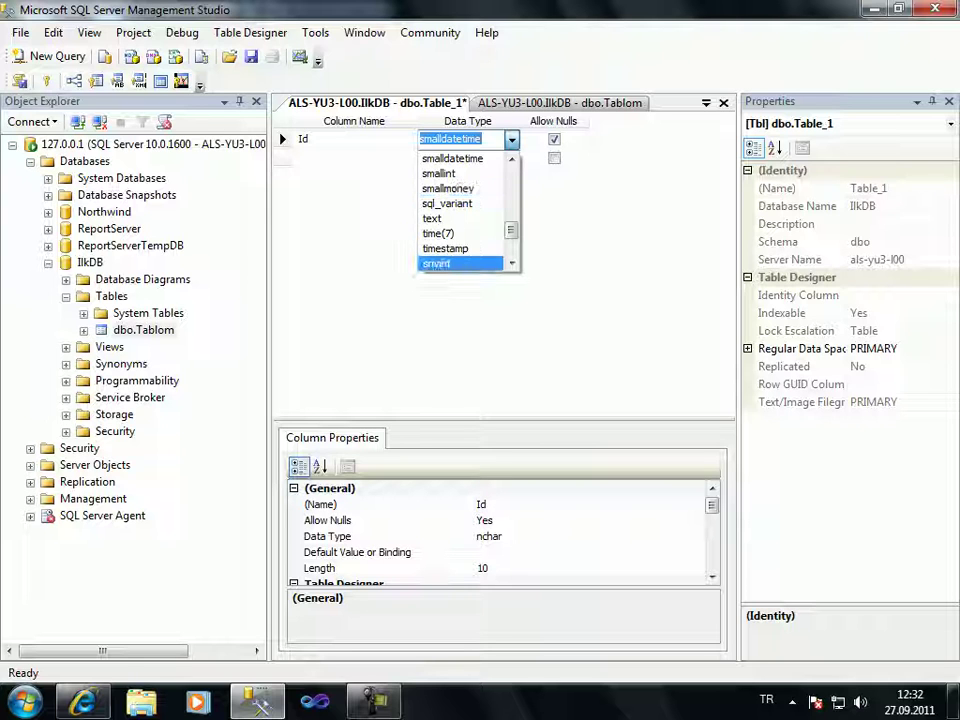
# Switch to Internet Explorer, search Google for "money and smallmoney", and open the first MSDN result.
pyautogui.hotkey('alt', 'Tab')
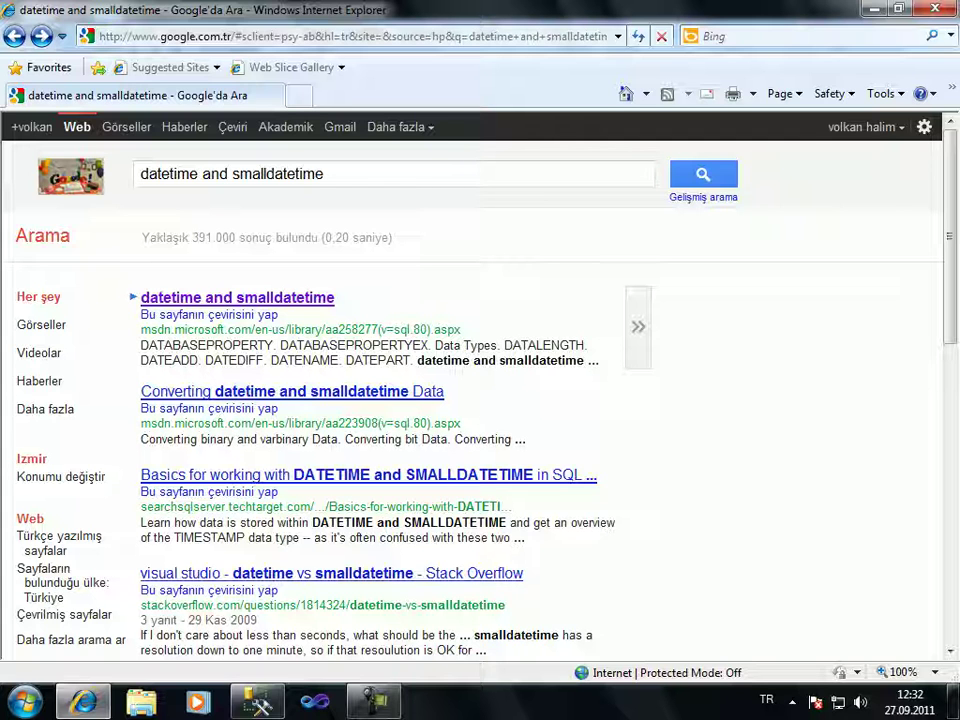
pyautogui.click(323, 174)
pyautogui.hotkey('ctrl', 'a')
pyautogui.write('m')
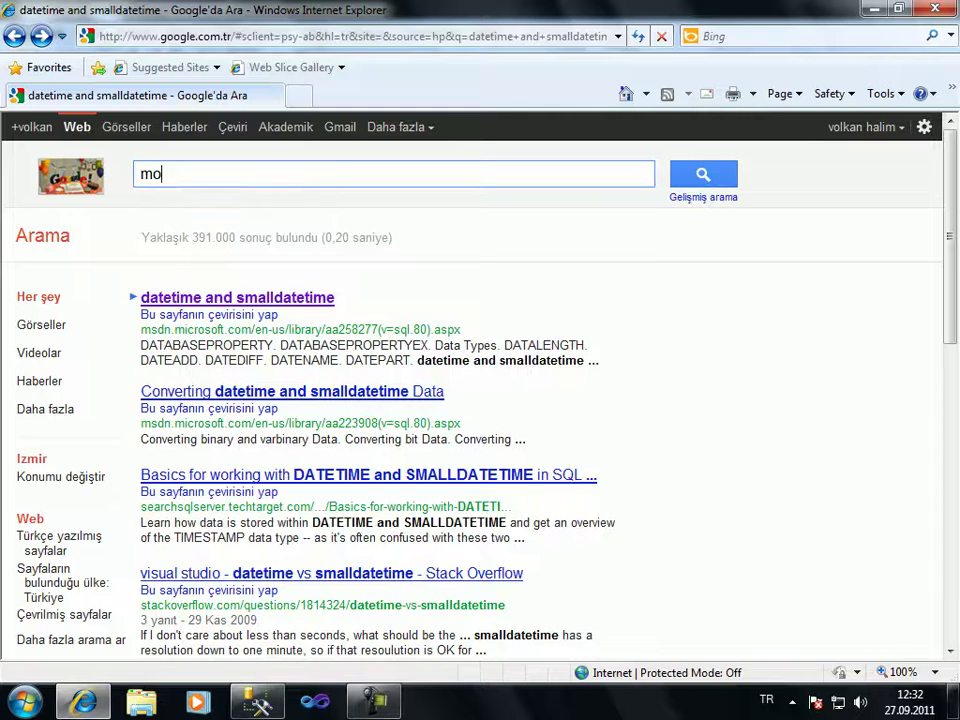
pyautogui.write('oney and')
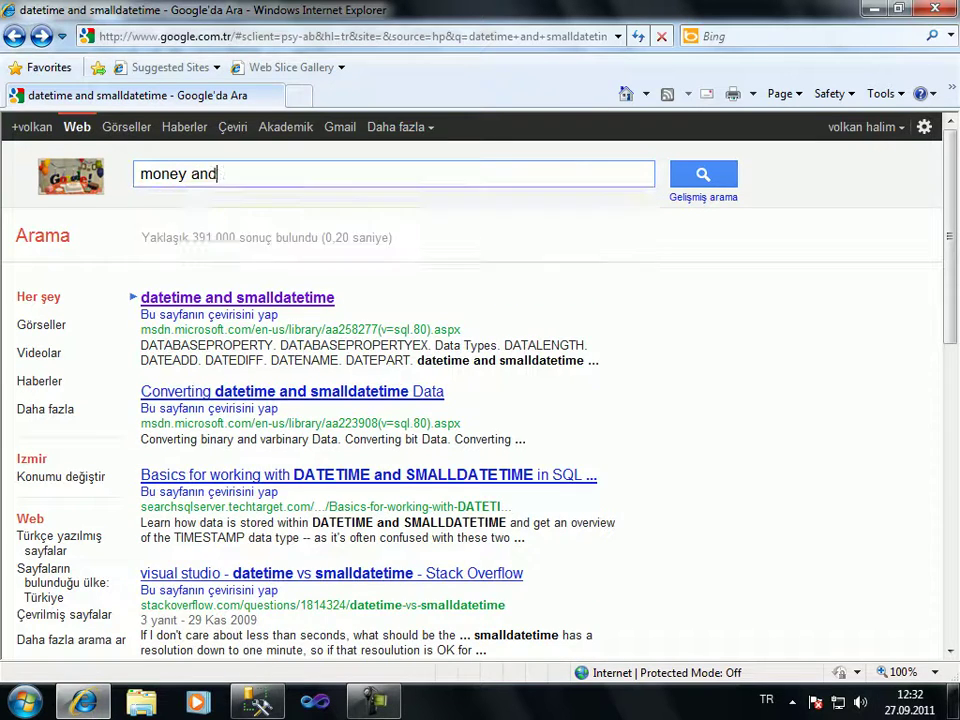
pyautogui.write(' small')
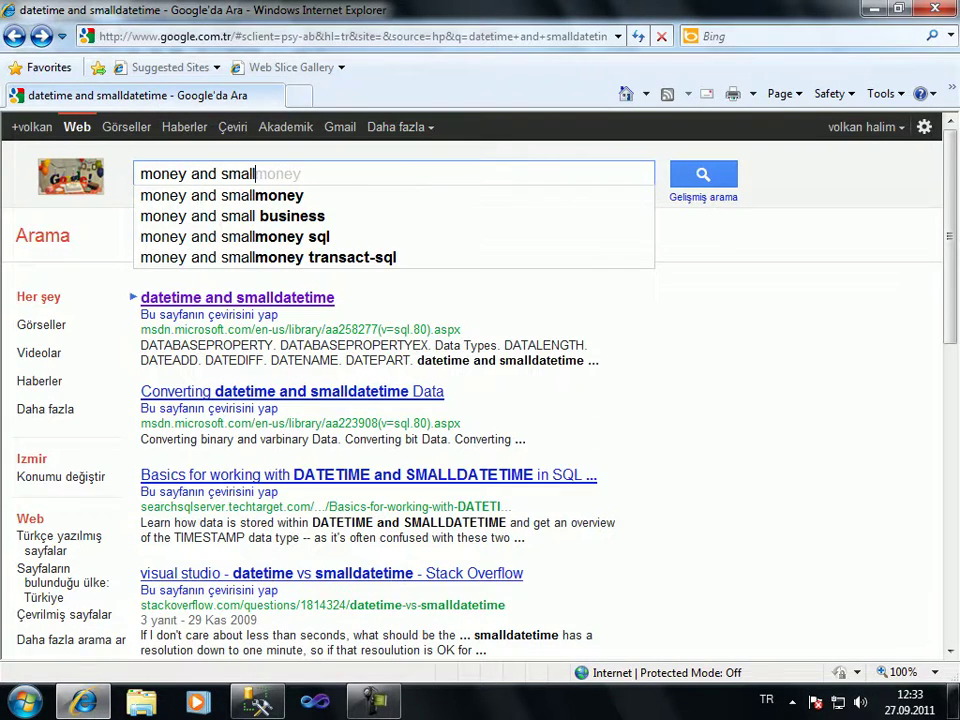
pyautogui.write('monet')
pyautogui.press('BackSpace')
pyautogui.write('y')
pyautogui.press('Return')
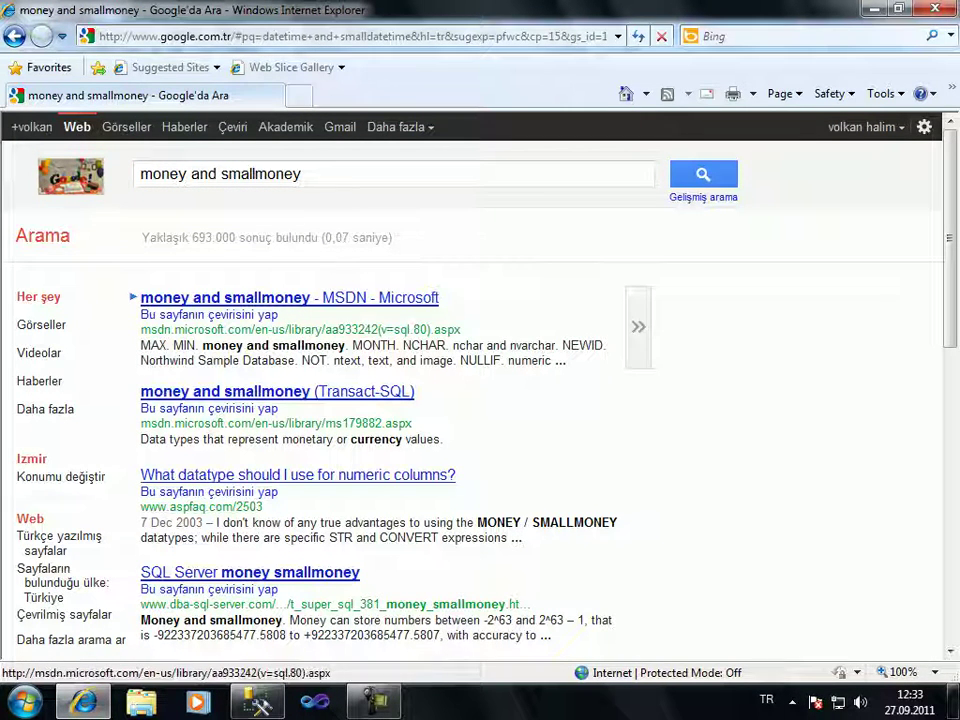
pyautogui.press('Return')
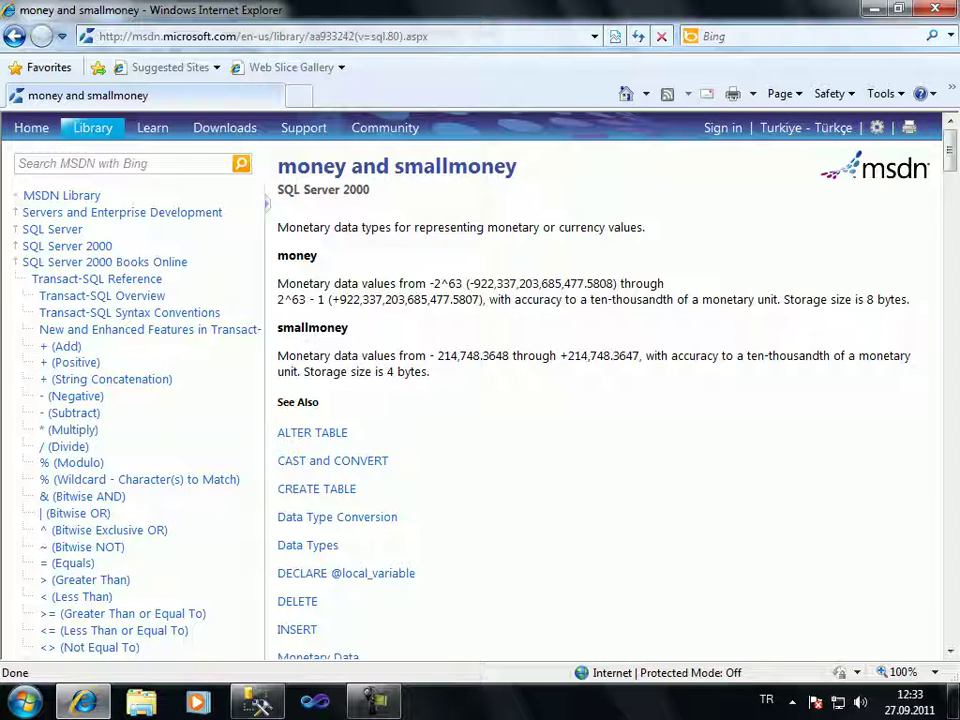
# Highlight smallmoney's lower limit 214,748.3648 and the 214,748 part of its upper limit, clearing each selection.
pyautogui.scroll(-1, 480, 390)
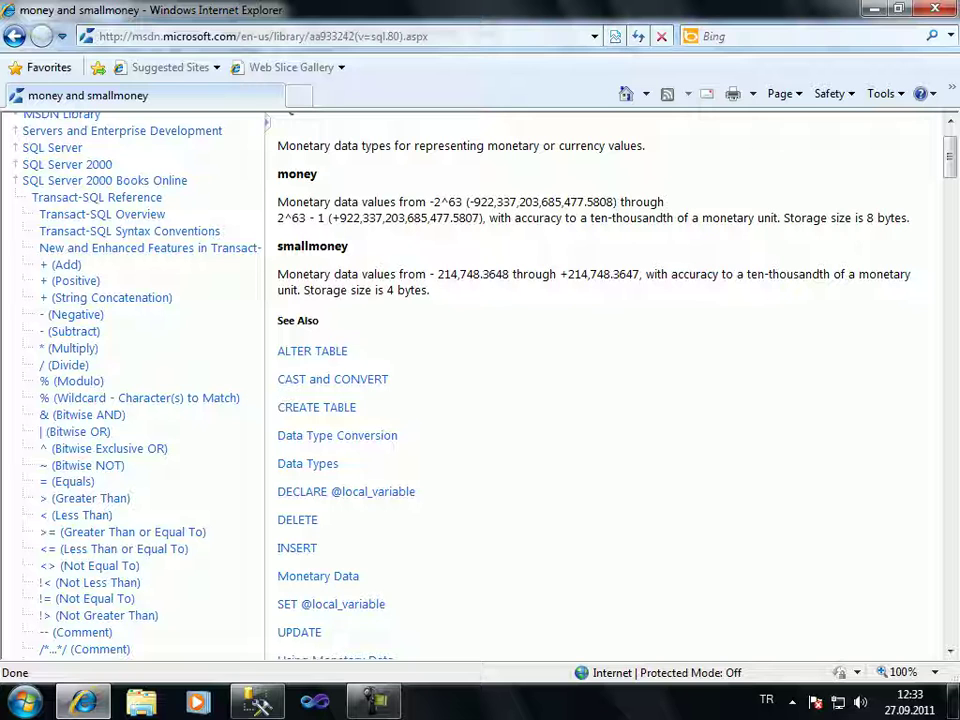
pyautogui.moveTo(509, 274); pyautogui.dragTo(434, 274)
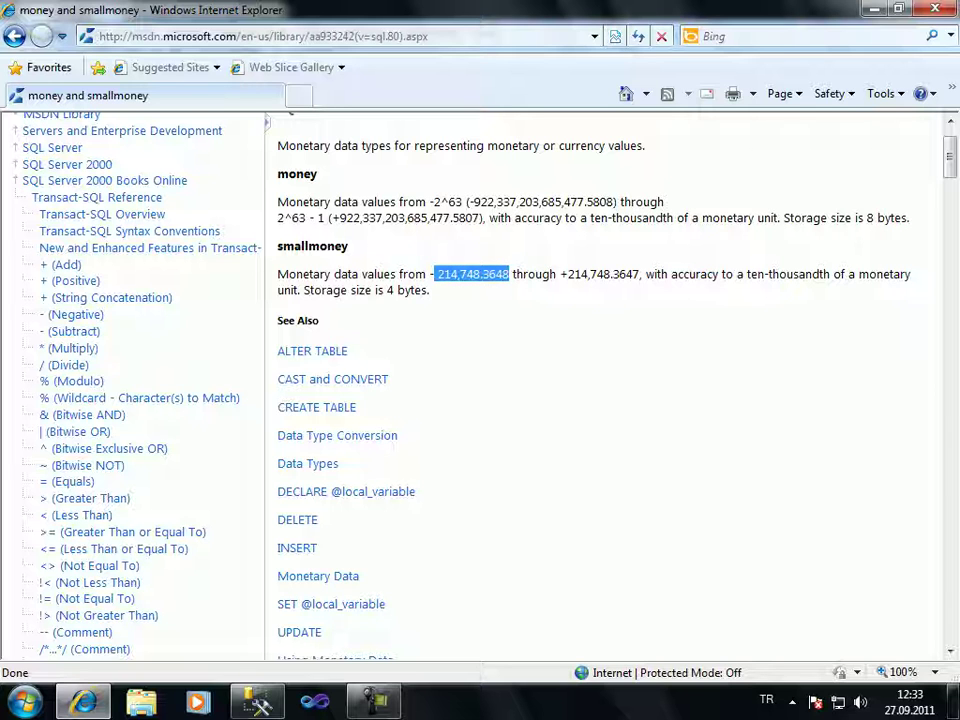
pyautogui.click(434, 274)
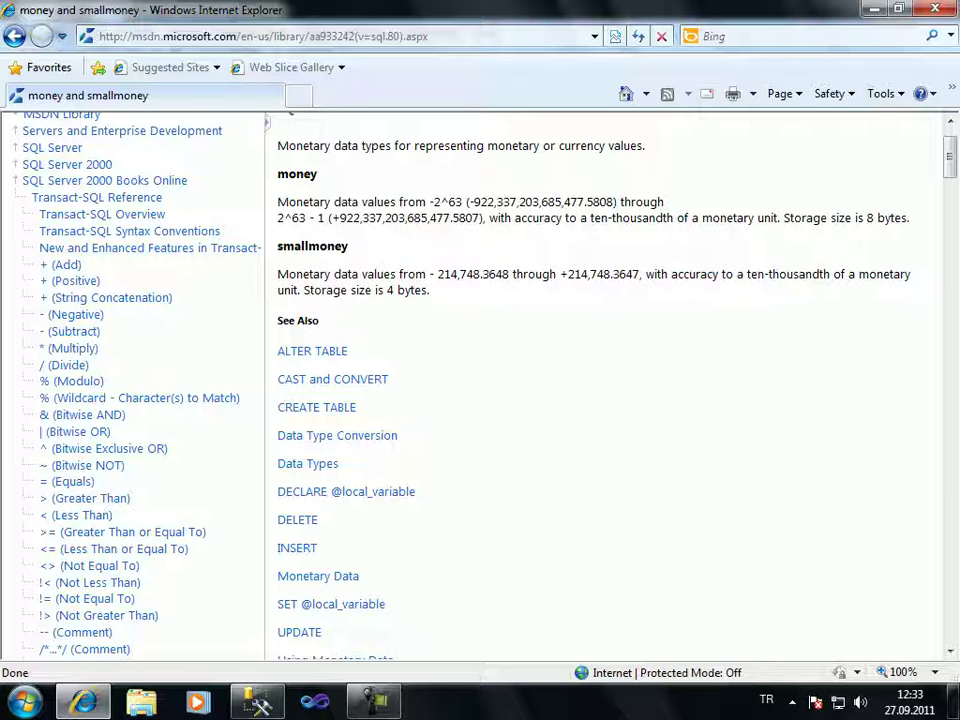
pyautogui.doubleClick(588, 274)
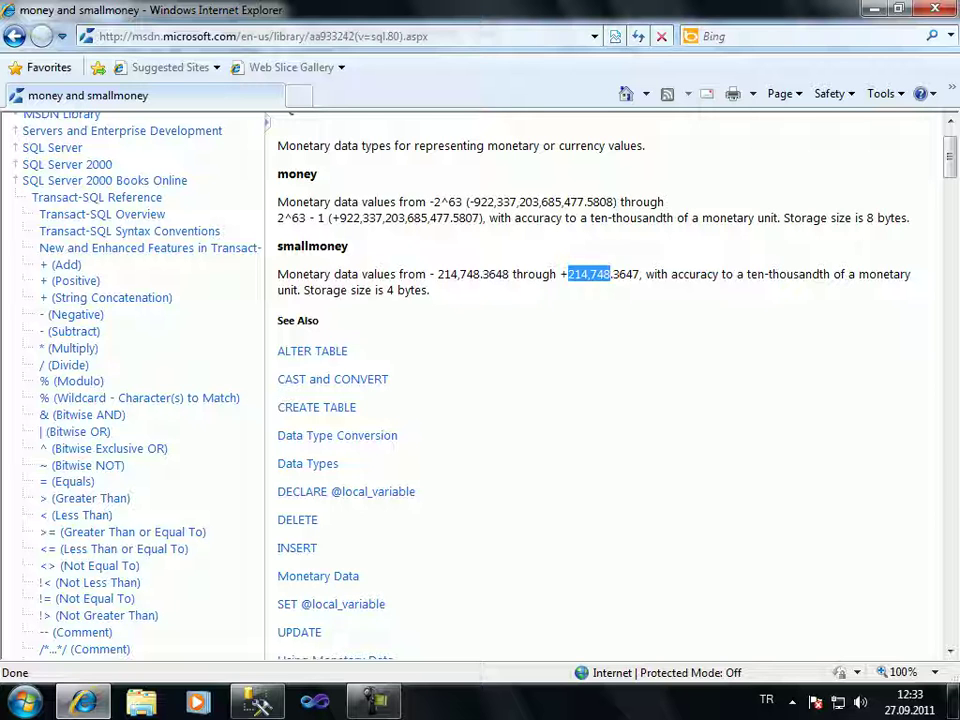
pyautogui.click(468, 222)
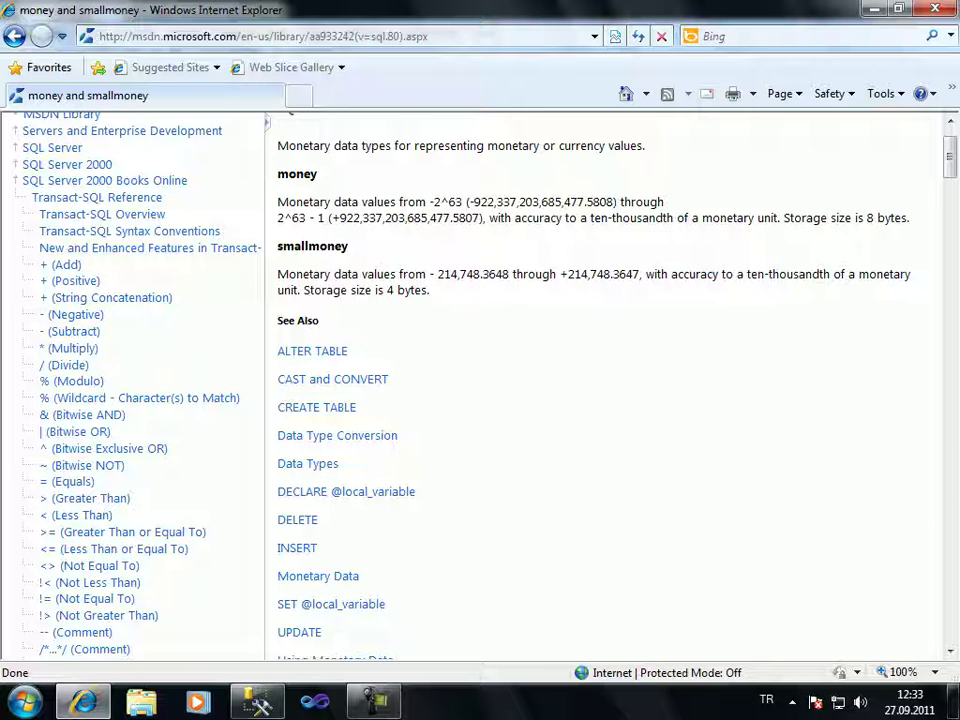
pyautogui.doubleClick(474, 274)
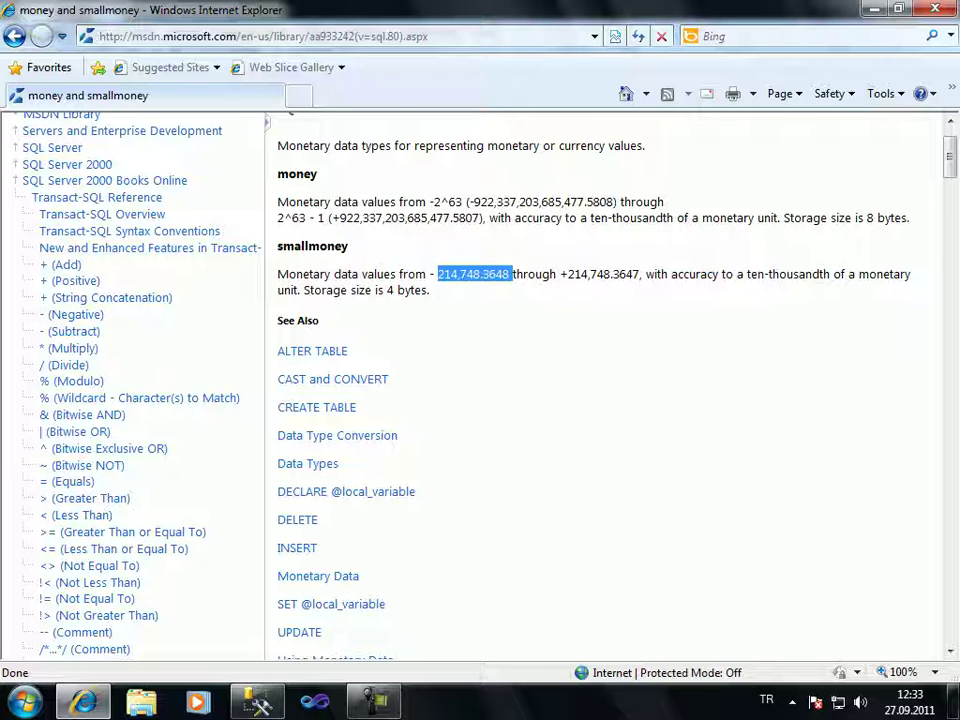
pyautogui.click(315, 188)
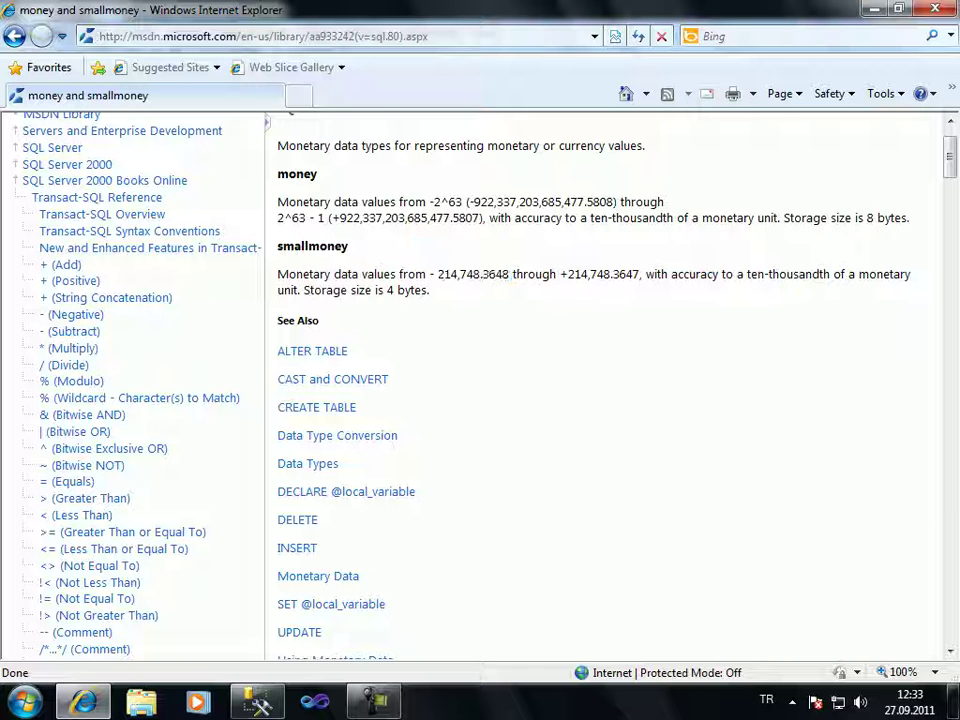
# Highlight money's upper limit +922,337,203,685,477.5807 and its 2^63 exponent, and mark part of the smallmoney range.
pyautogui.scroll(-2, 600, 400)
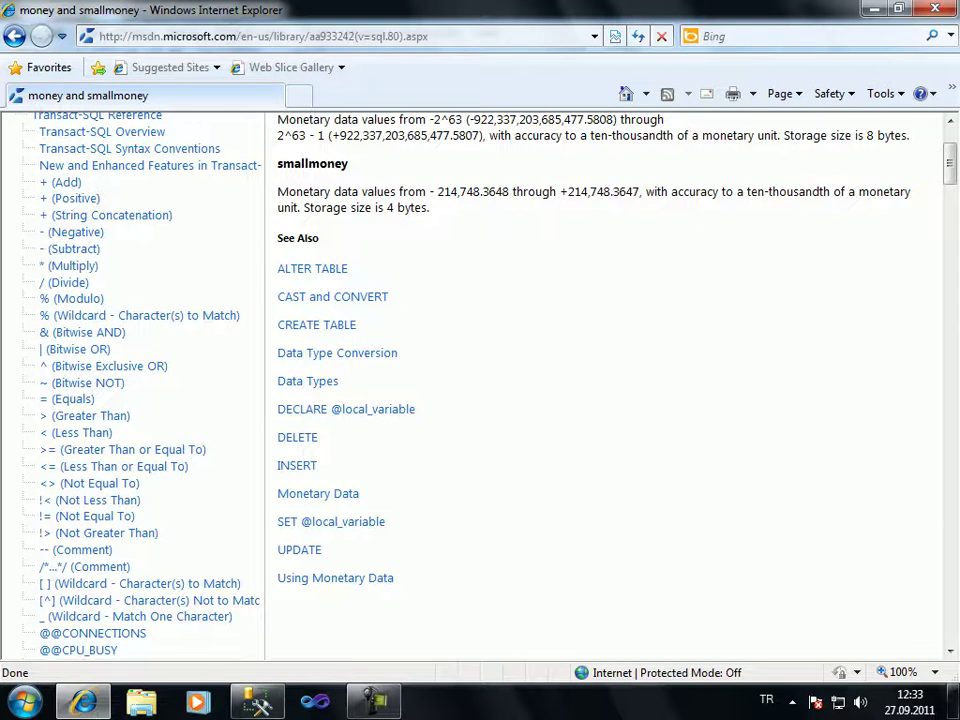
pyautogui.scroll(2, 600, 400)
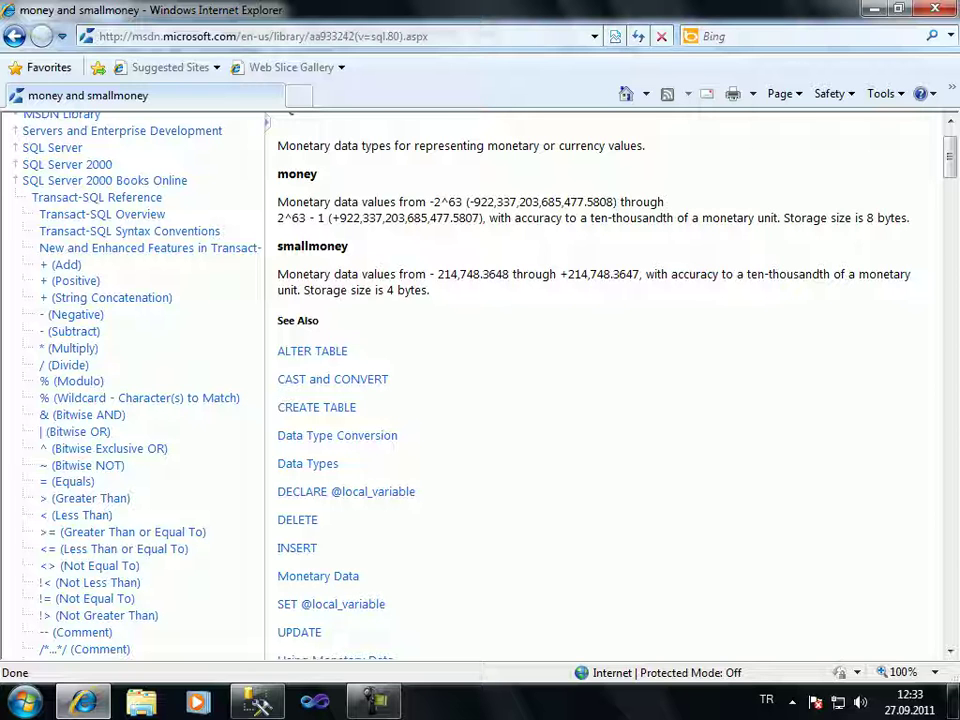
pyautogui.moveTo(328, 217); pyautogui.dragTo(481, 217)
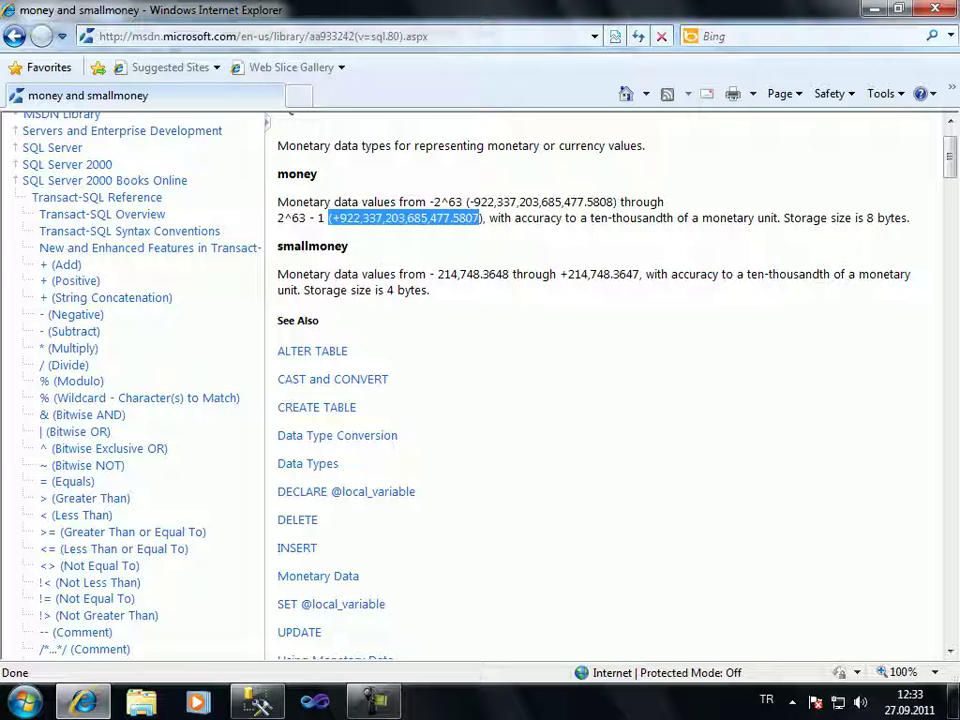
pyautogui.moveTo(284, 217); pyautogui.dragTo(325, 238)
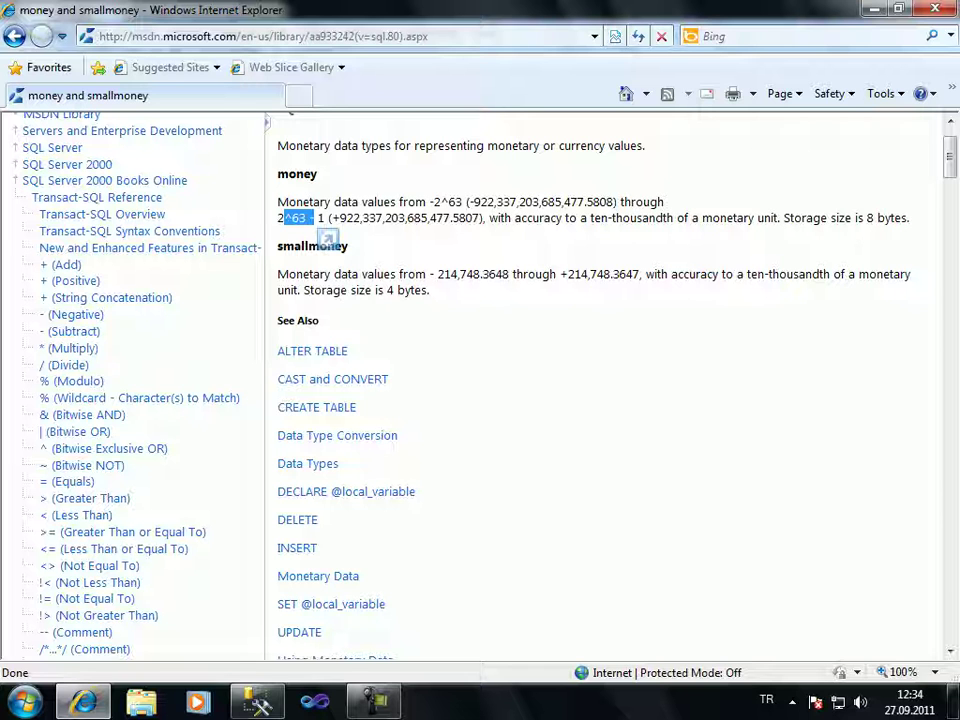
pyautogui.moveTo(432, 274); pyautogui.dragTo(447, 312)
# Highlight "Storage size is 8 bytes" and the decimals 5808 of money's lower limit, clearing each selection.
pyautogui.moveTo(784, 217); pyautogui.dragTo(908, 219)
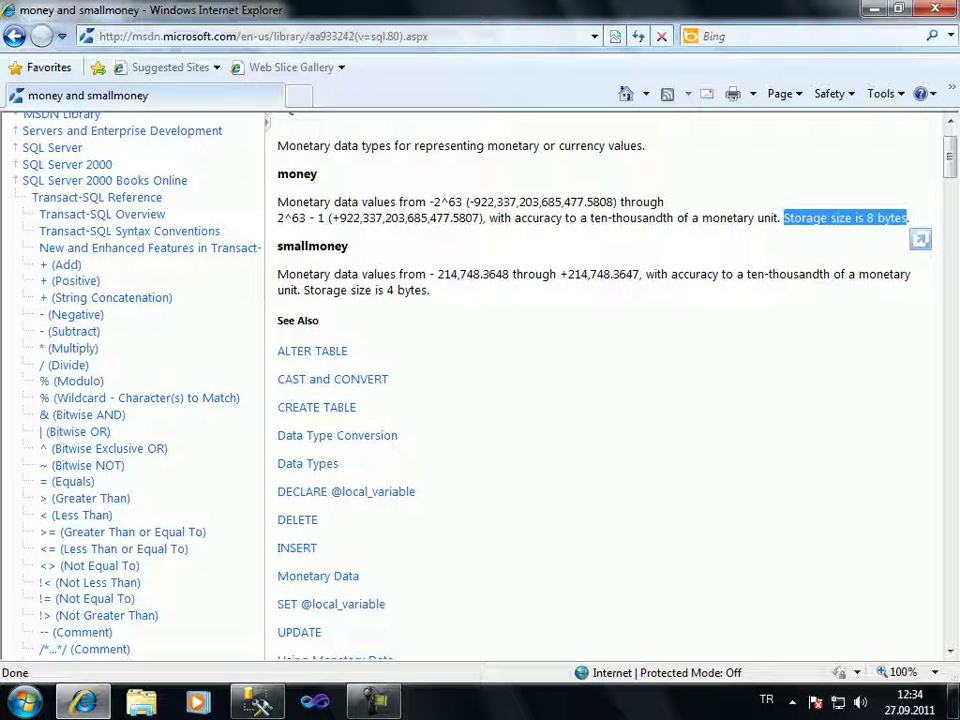
pyautogui.click(908, 219)
pyautogui.moveTo(586, 202); pyautogui.dragTo(618, 203)
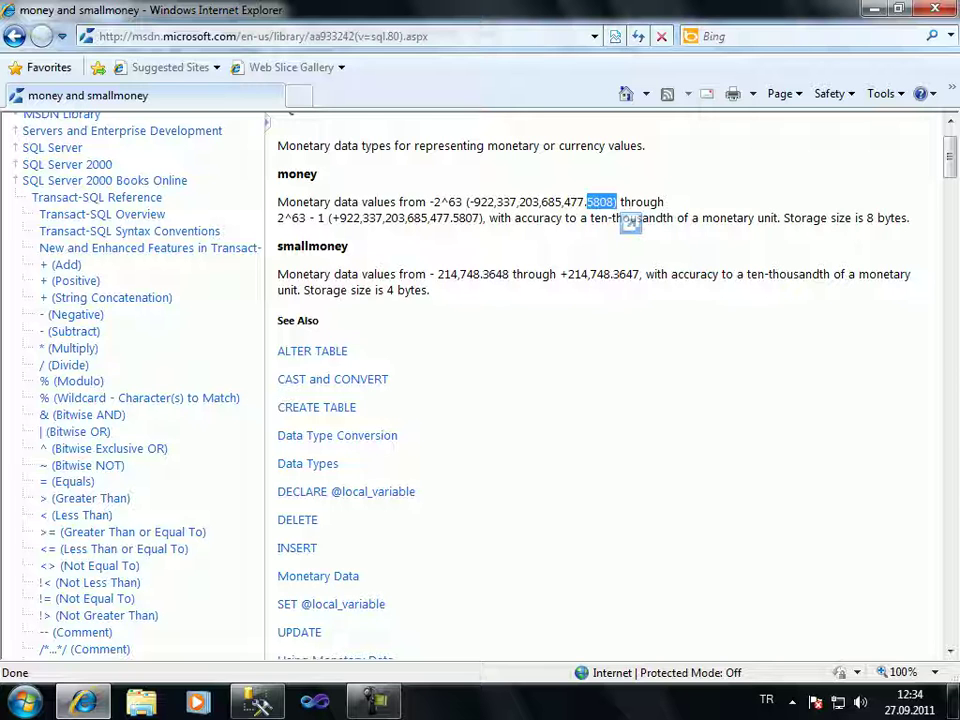
pyautogui.moveTo(630, 222); pyautogui.dragTo(470, 163)
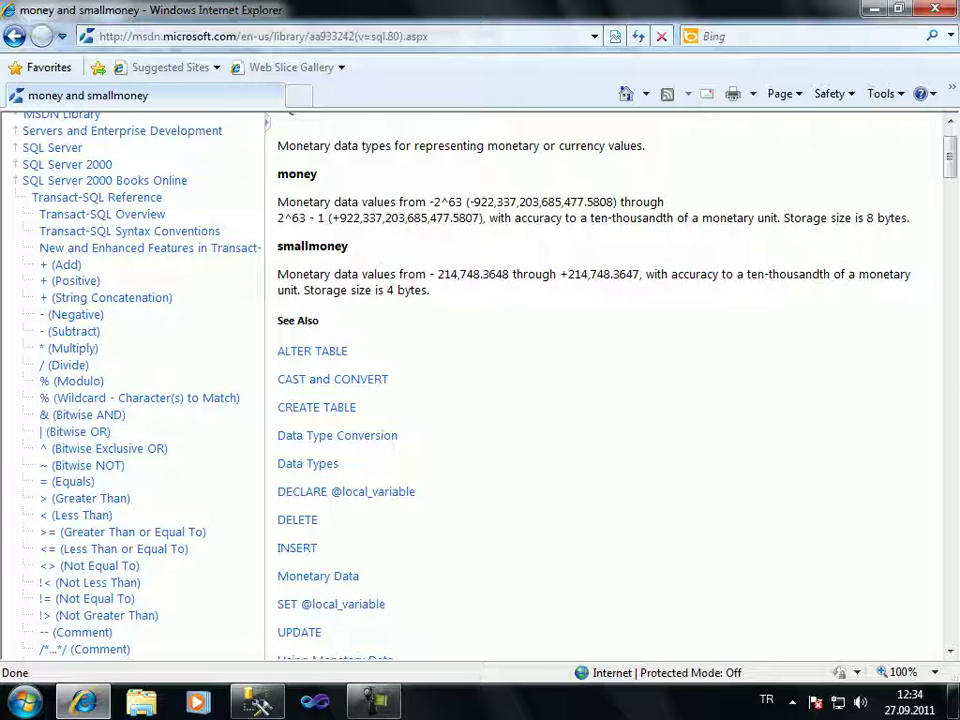
# Return to SQL Server Management Studio and go through the Id column's available data types from sql_variant to tinyint.
pyautogui.hotkey('alt', 'Tab')
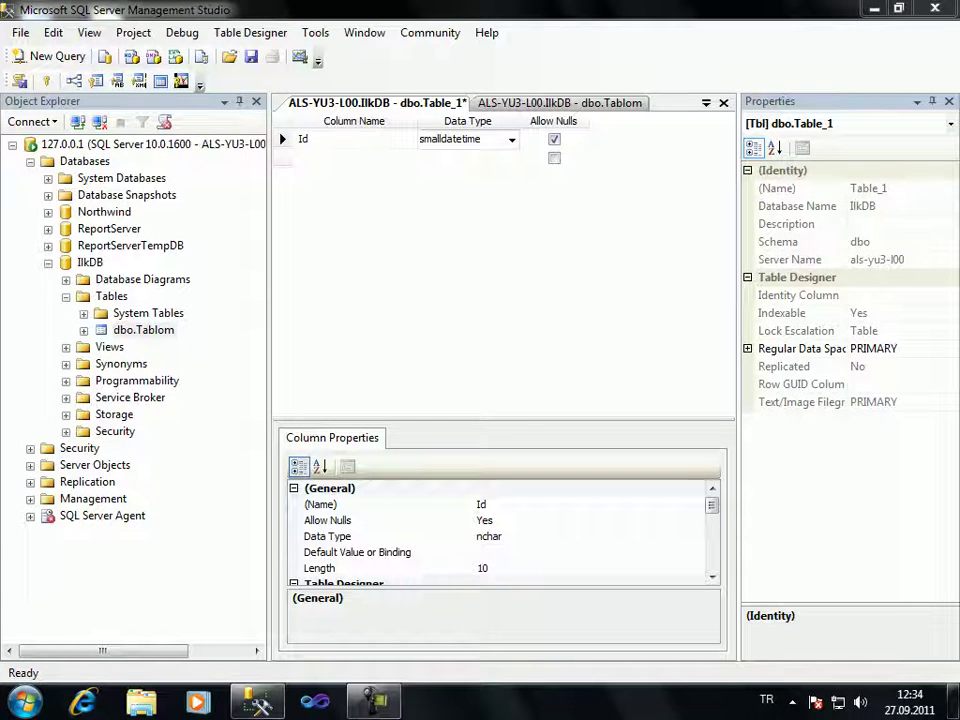
pyautogui.hotkey('alt', 'Down')
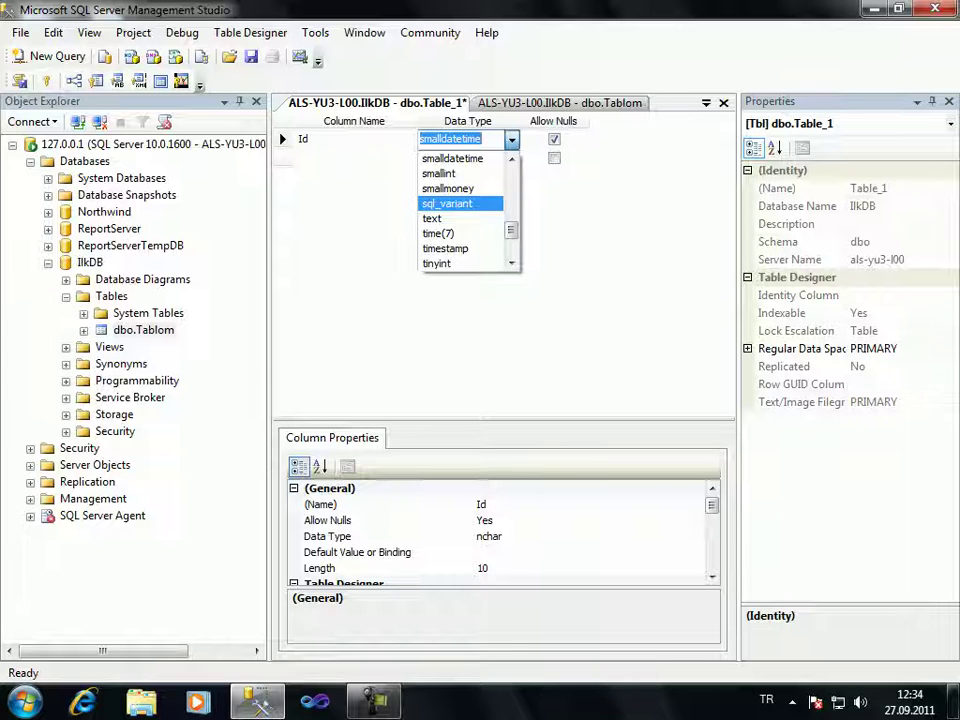
pyautogui.press('Down')
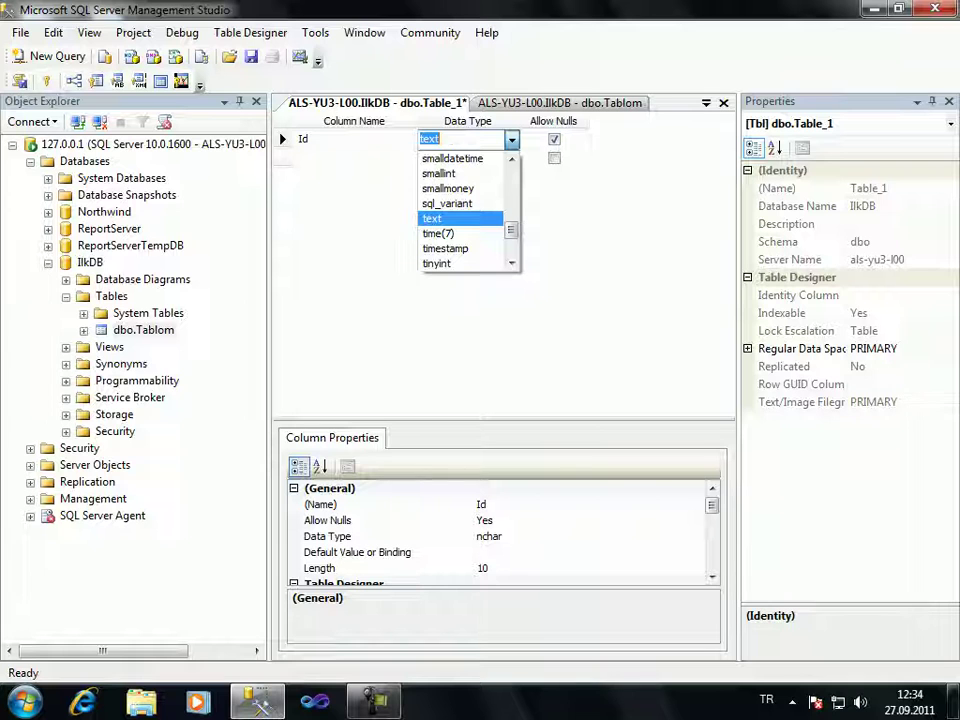
pyautogui.press('Down')
pyautogui.press('Down')
pyautogui.press('Down')
pyautogui.press('Up')
pyautogui.press('Down')
pyautogui.press('Down')
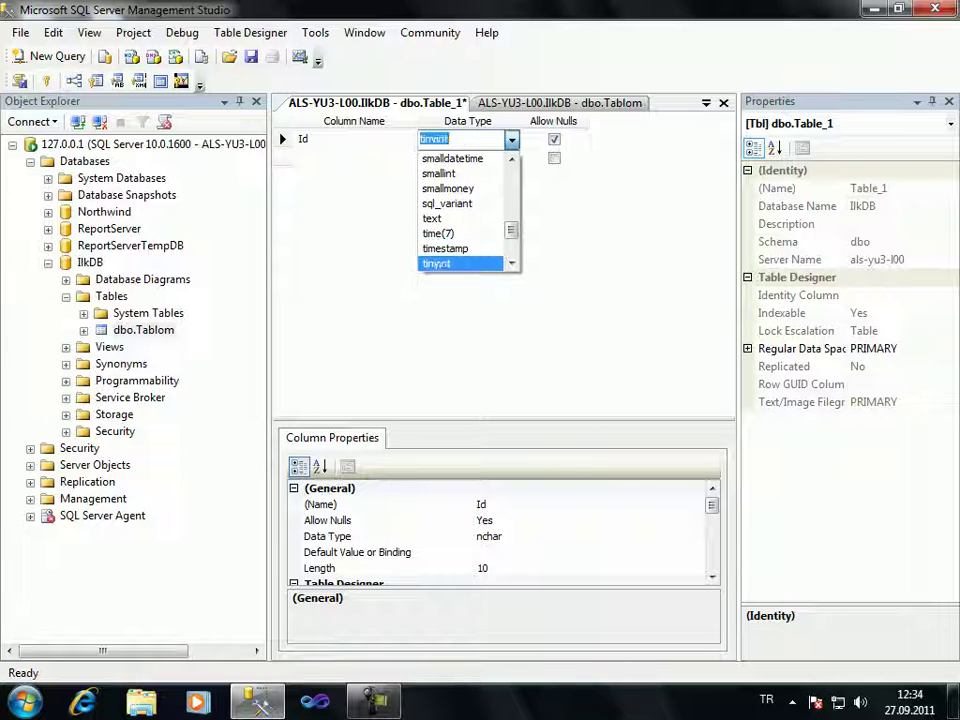
pyautogui.press('Up')
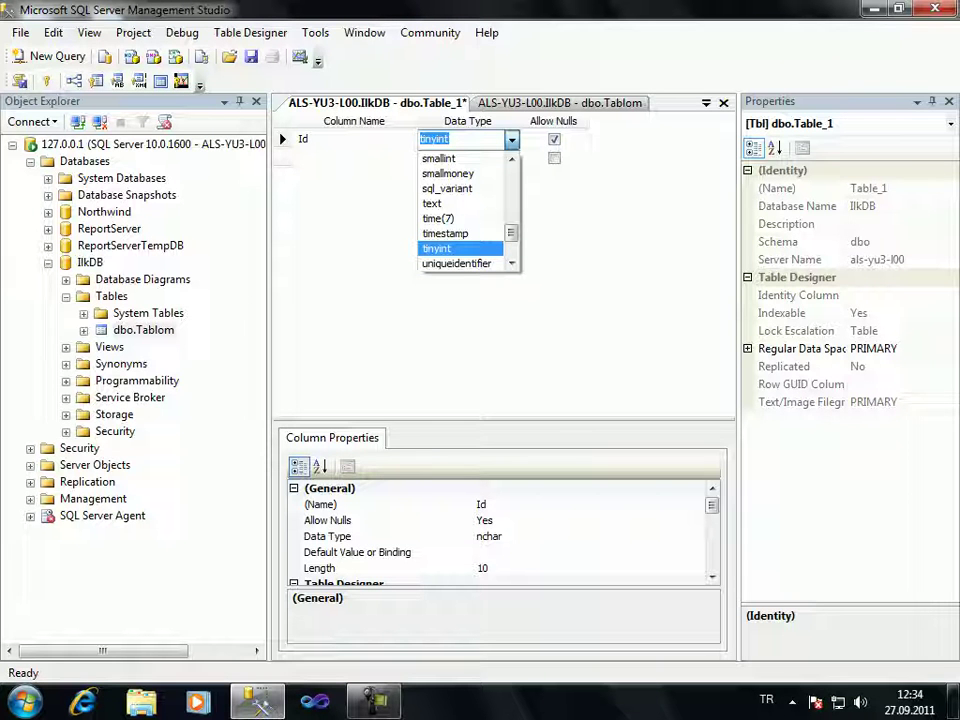
# Compare uniqueidentifier with the varbinary types that follow it, and set the Id column's data type to uniqueidentifier.
pyautogui.press('Down')
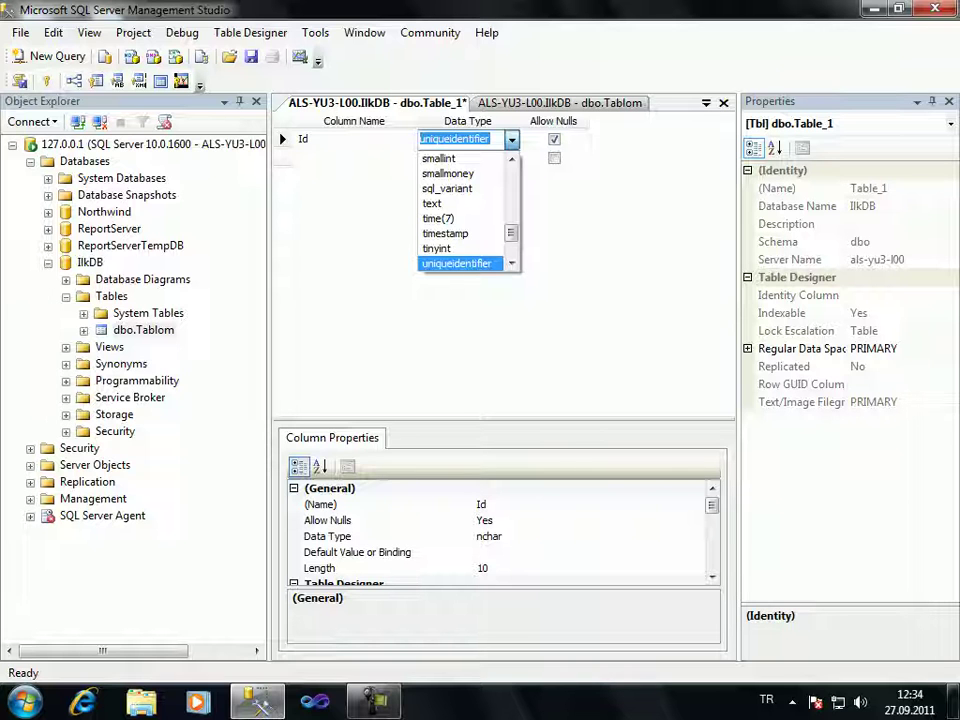
pyautogui.press('Down')
pyautogui.press('Down')
pyautogui.press('Down')
pyautogui.press('Down')
pyautogui.press('Down')
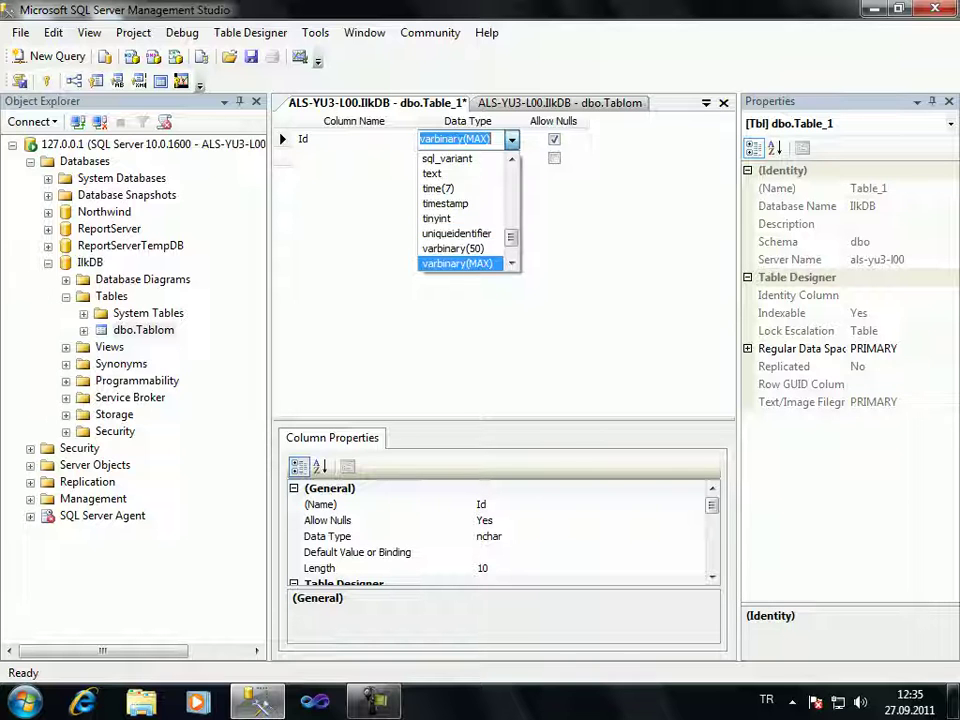
pyautogui.press('Up')
pyautogui.press('Up')
pyautogui.press('Up')
pyautogui.press('Up')
pyautogui.press('Up')
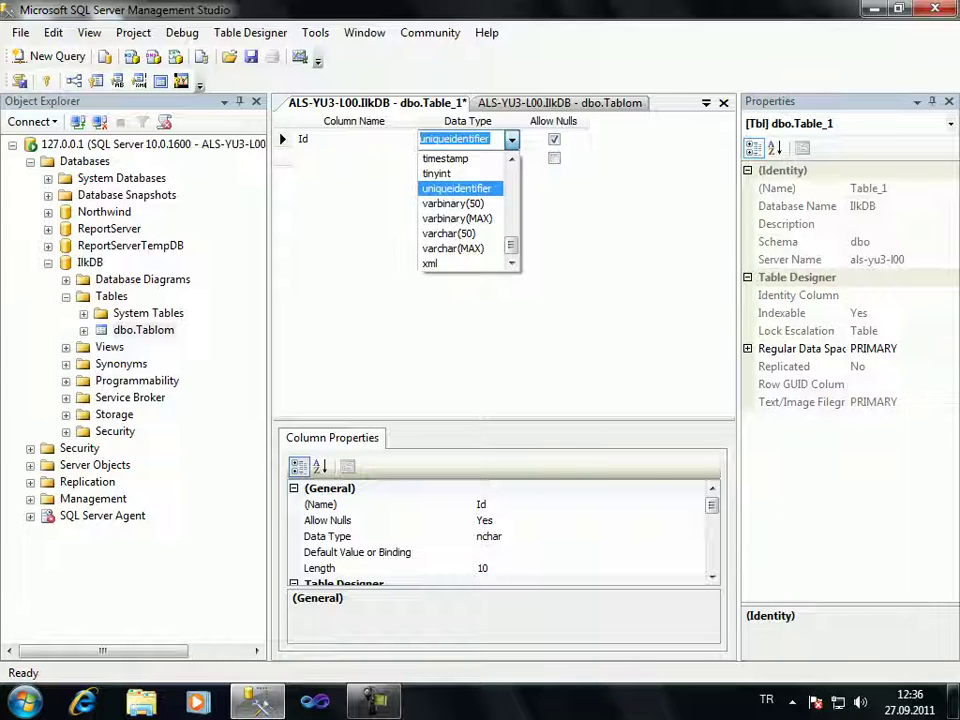
pyautogui.click(470, 188)
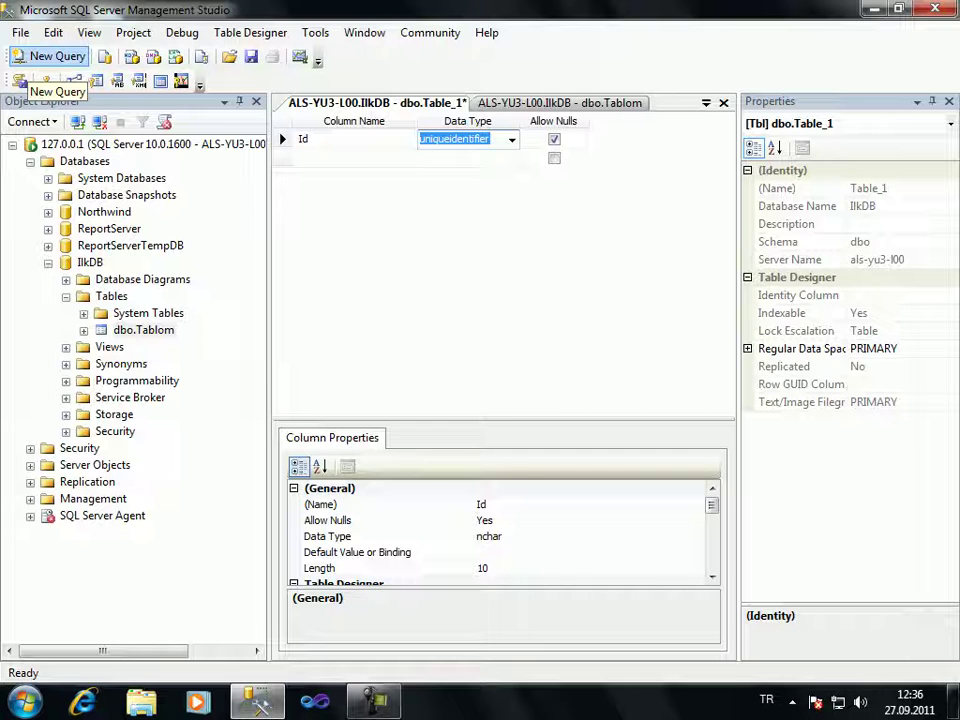
# Create a new query containing "select NEWID()" and execute it.
pyautogui.click(50, 57)
pyautogui.write('select newid()')
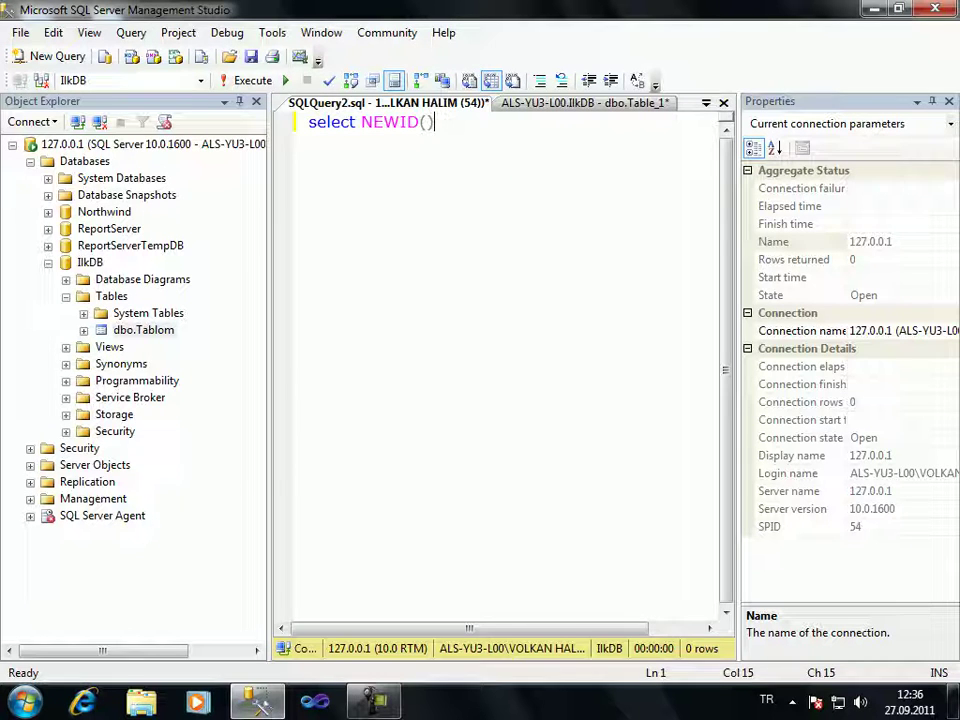
pyautogui.press('F5')
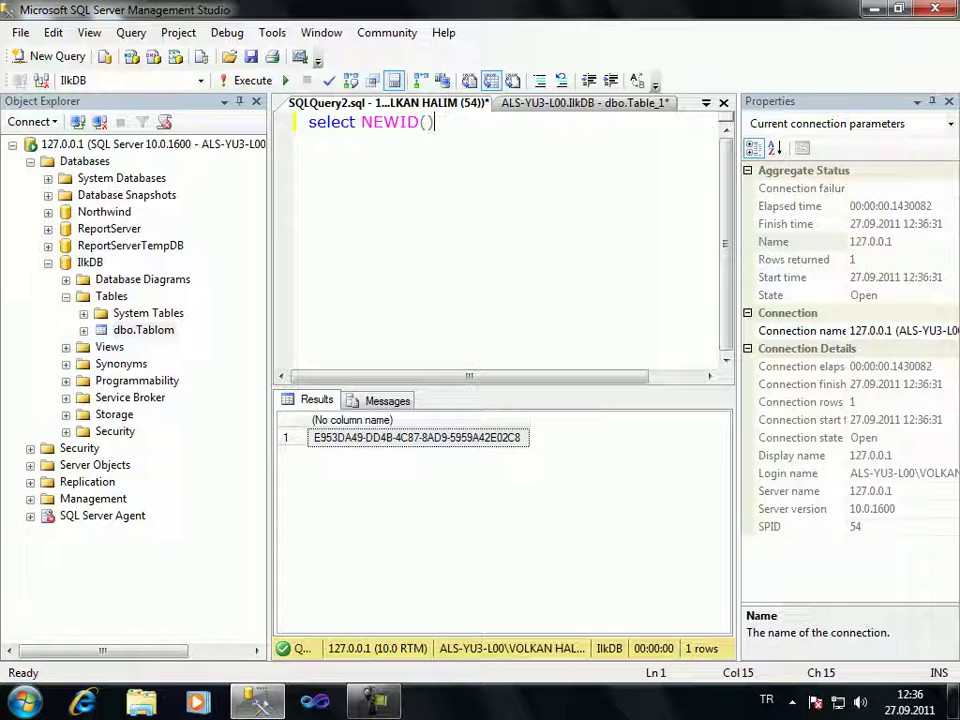
# Highlight the generated identifier in the results, and re-execute the selected NEWID() statement several times to generate different values.
pyautogui.click(418, 437)
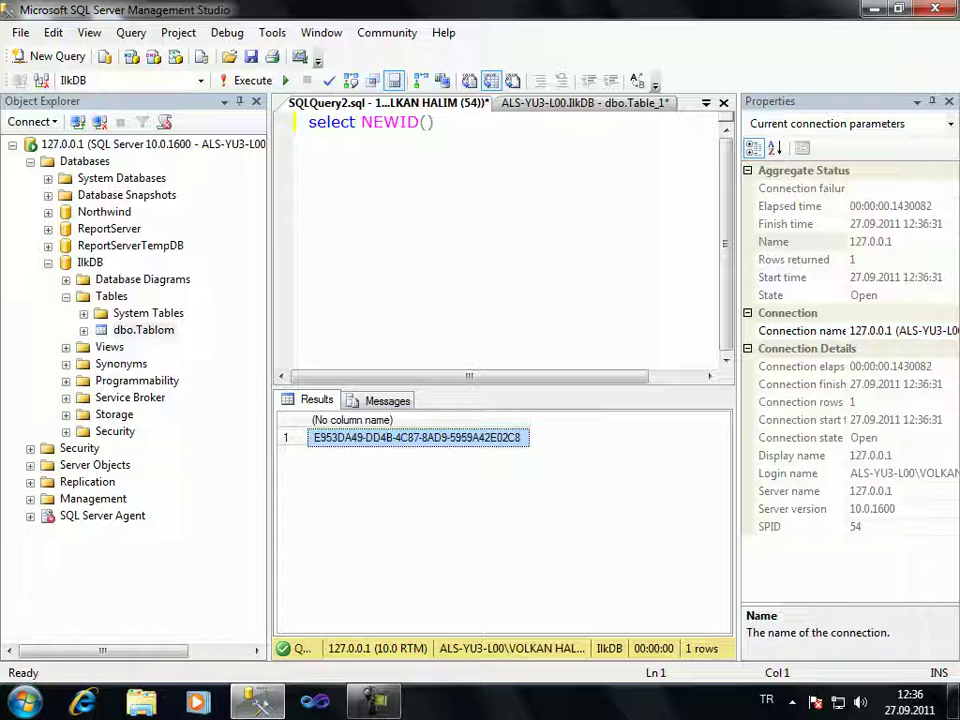
pyautogui.click(434, 121)
pyautogui.hotkey('shift', 'Home')
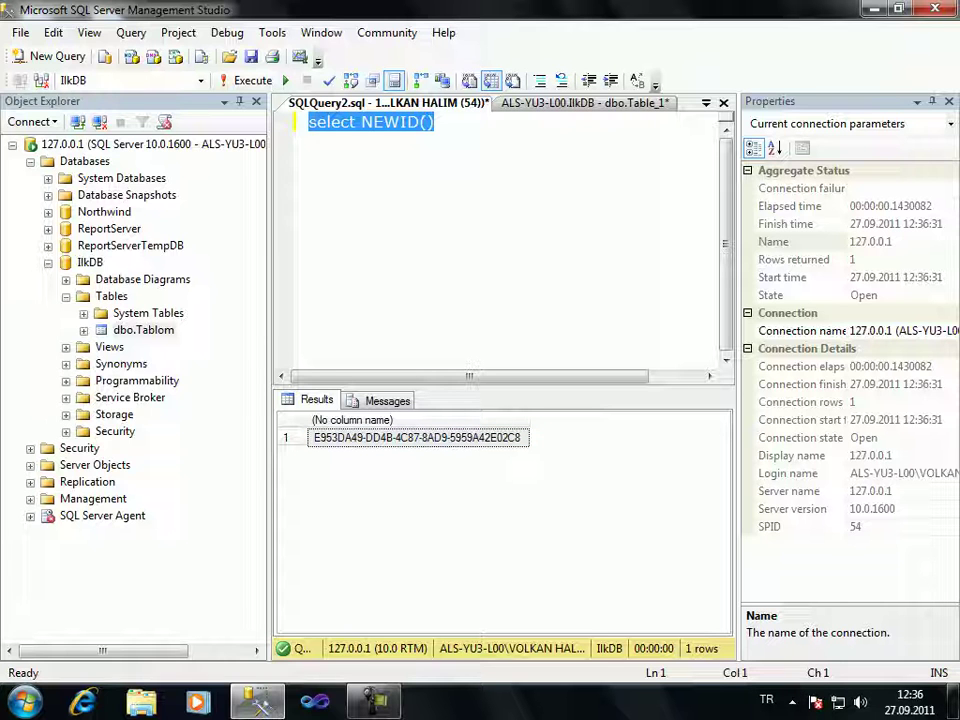
pyautogui.click(250, 80)
pyautogui.click(250, 80)
pyautogui.click(250, 80)
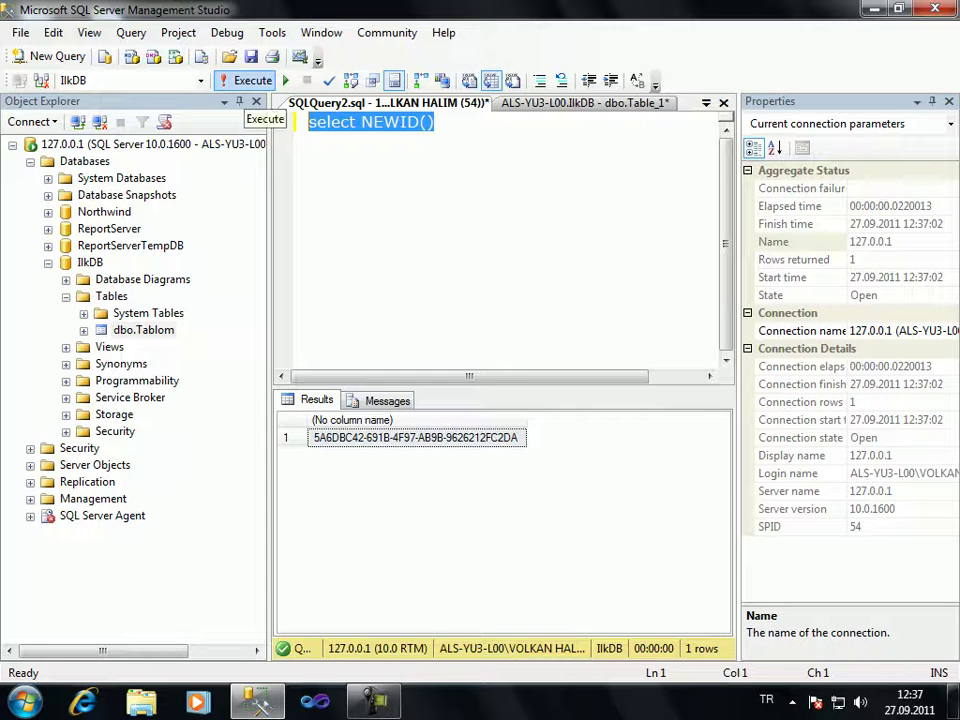
pyautogui.click(250, 80)
pyautogui.click(250, 80)
pyautogui.click(250, 80)
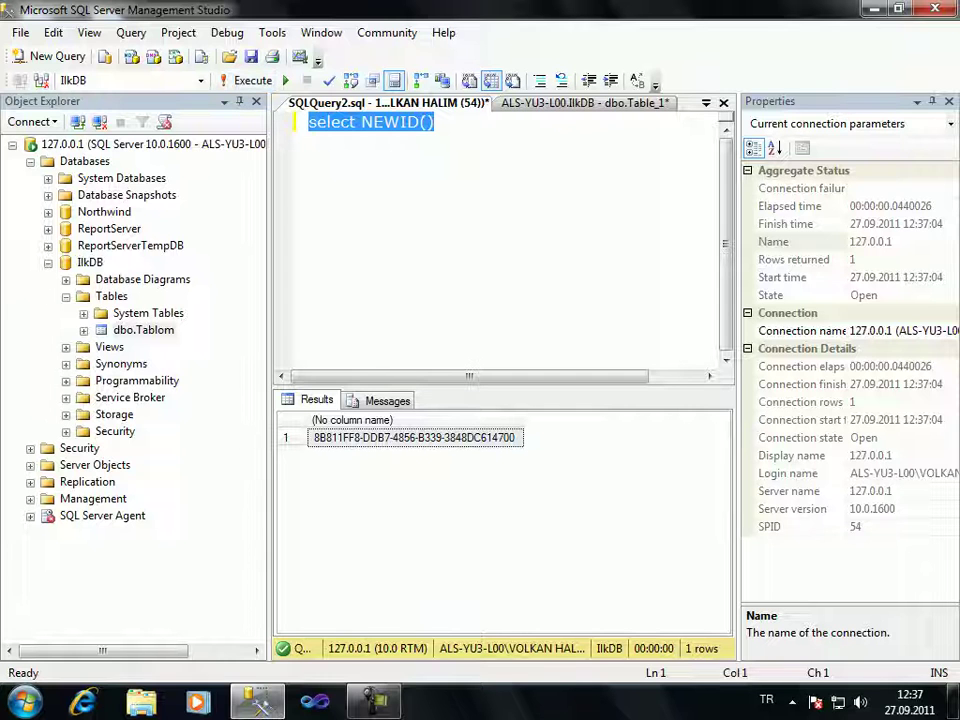
# Return to the dbo.Table_1 design and examine the Id column's data type choices around varbinary(MAX).
pyautogui.click(585, 103)
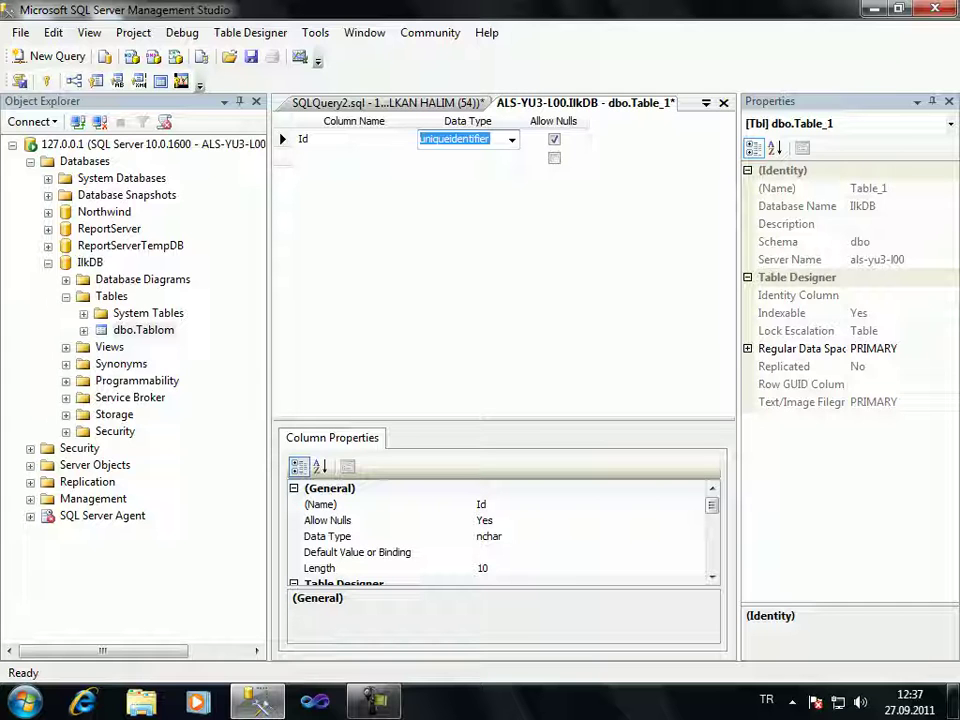
pyautogui.click(418, 160)
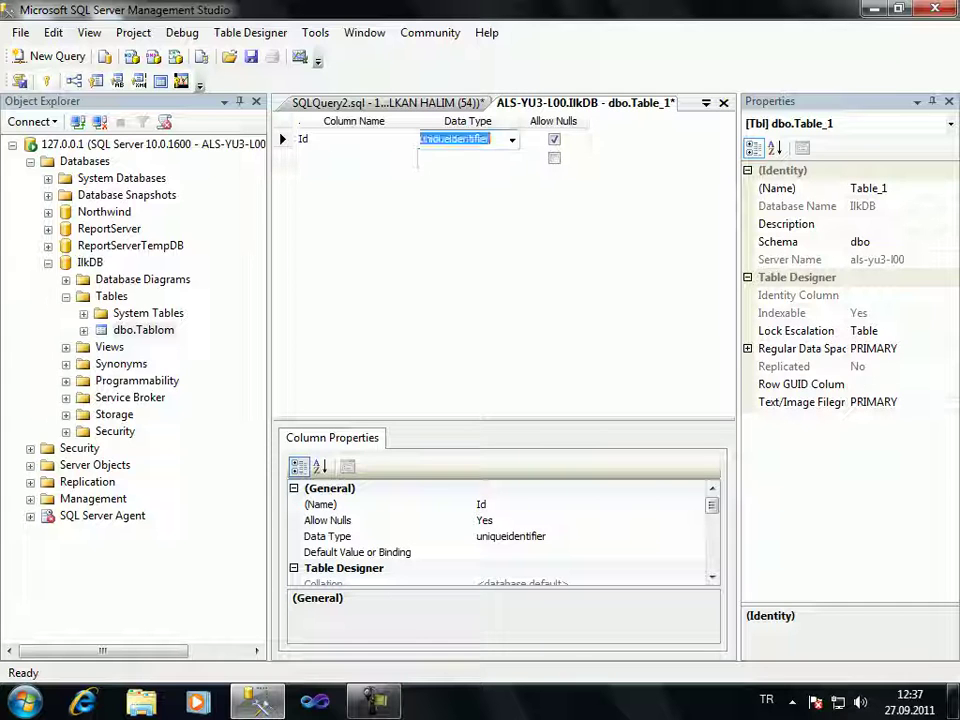
pyautogui.hotkey('alt', 'Down')
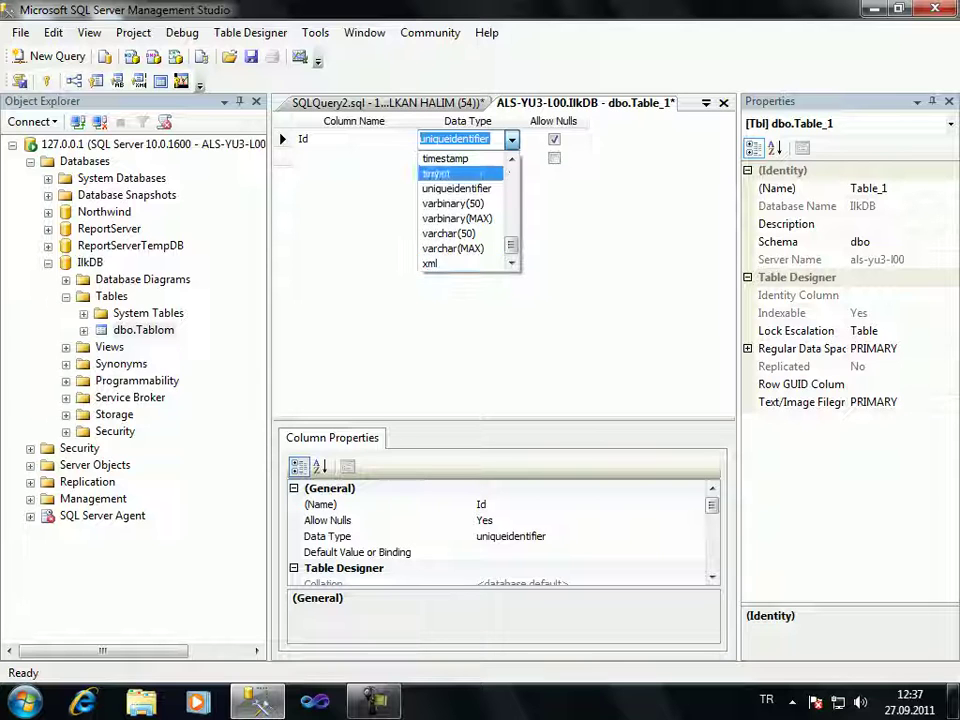
pyautogui.scroll(1, 460, 210)
pyautogui.scroll(1, 465, 210)
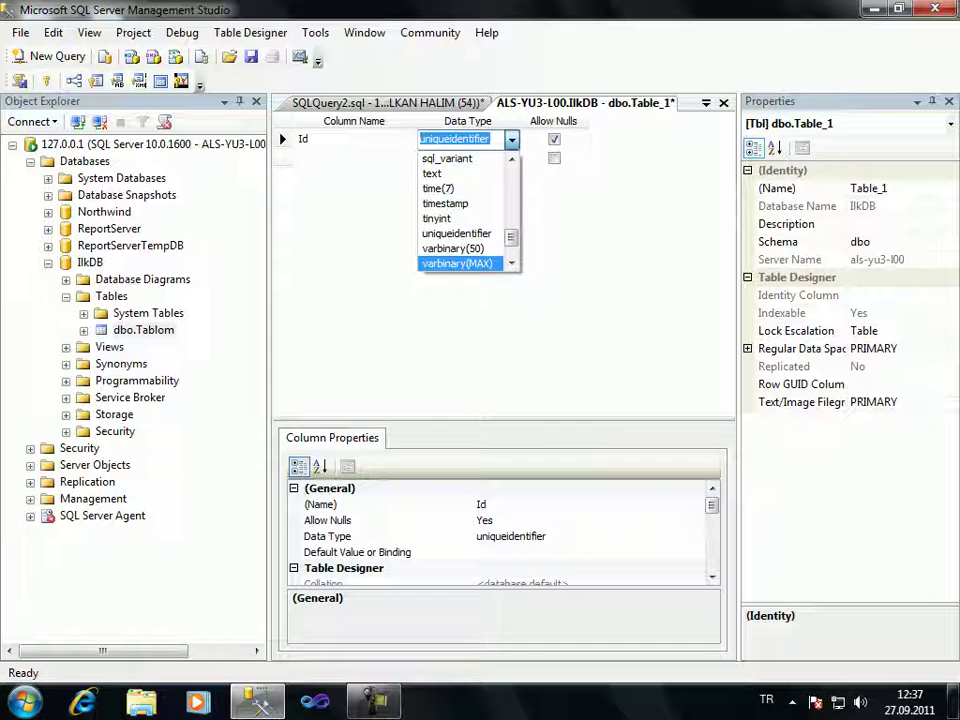
# Open Paint, brush a horizontal line across the upper part of the canvas and write a short first name on it.
pyautogui.press('super')
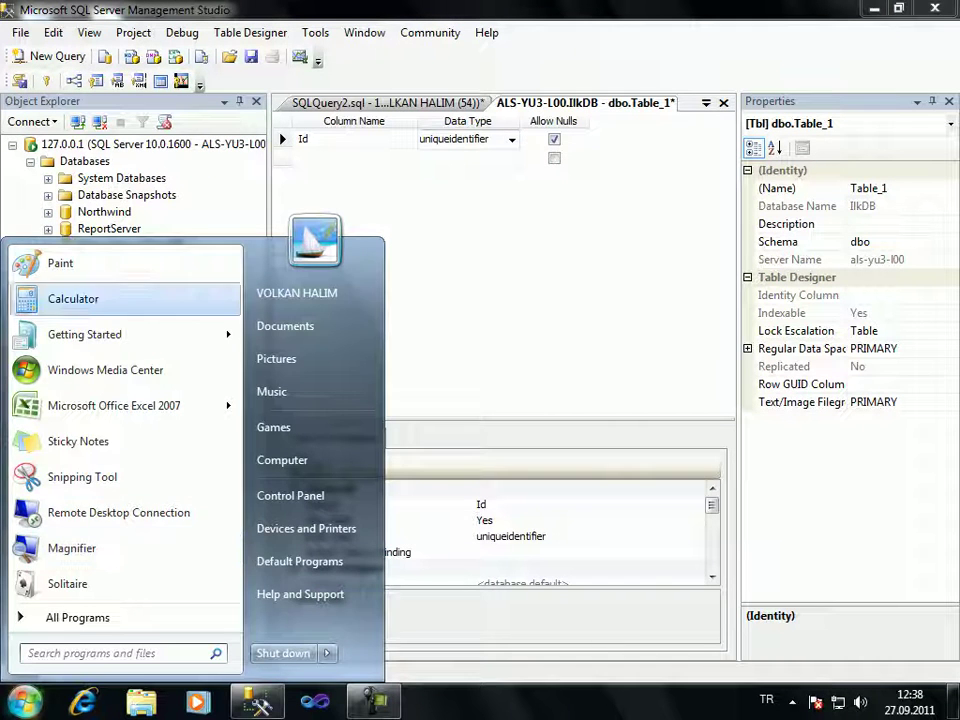
pyautogui.click(107, 266)
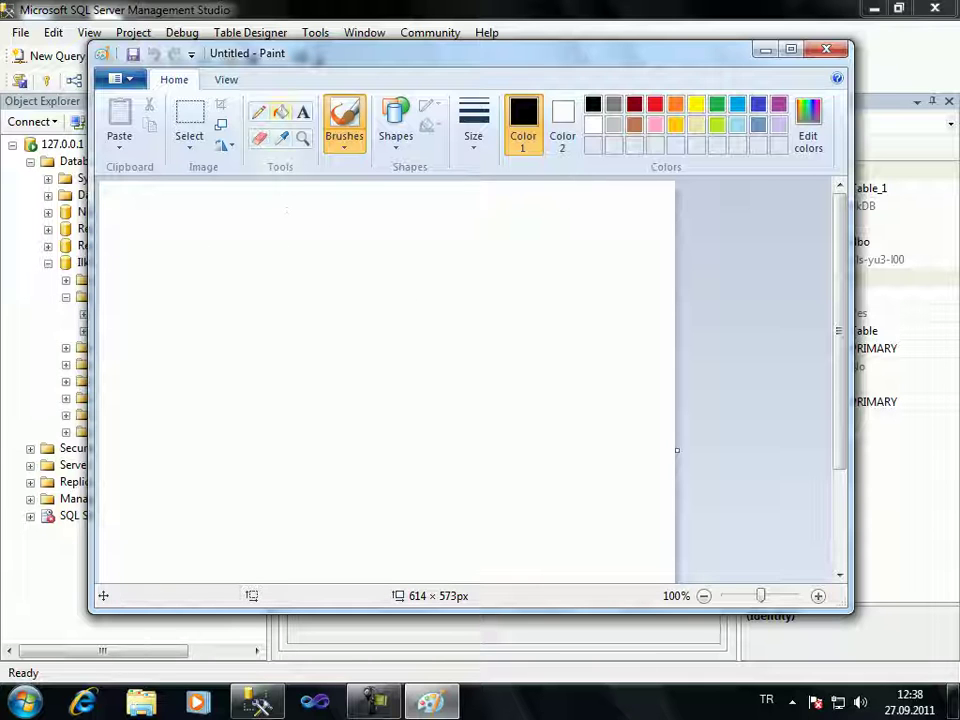
pyautogui.moveTo(220, 270); pyautogui.dragTo(353, 271)
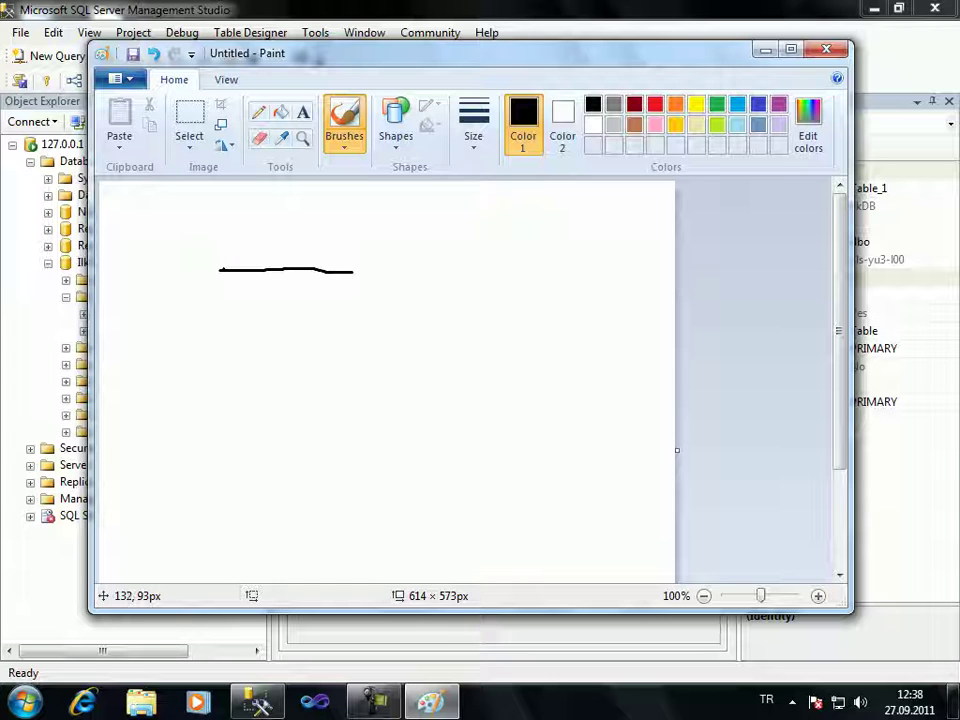
pyautogui.moveTo(222, 269)
pyautogui.mouseDown()
pyautogui.moveTo(230, 249)
pyautogui.moveTo(237, 268)
pyautogui.moveTo(235, 260)
pyautogui.moveTo(247, 265)
pyautogui.mouseUp()
pyautogui.click(238, 248)
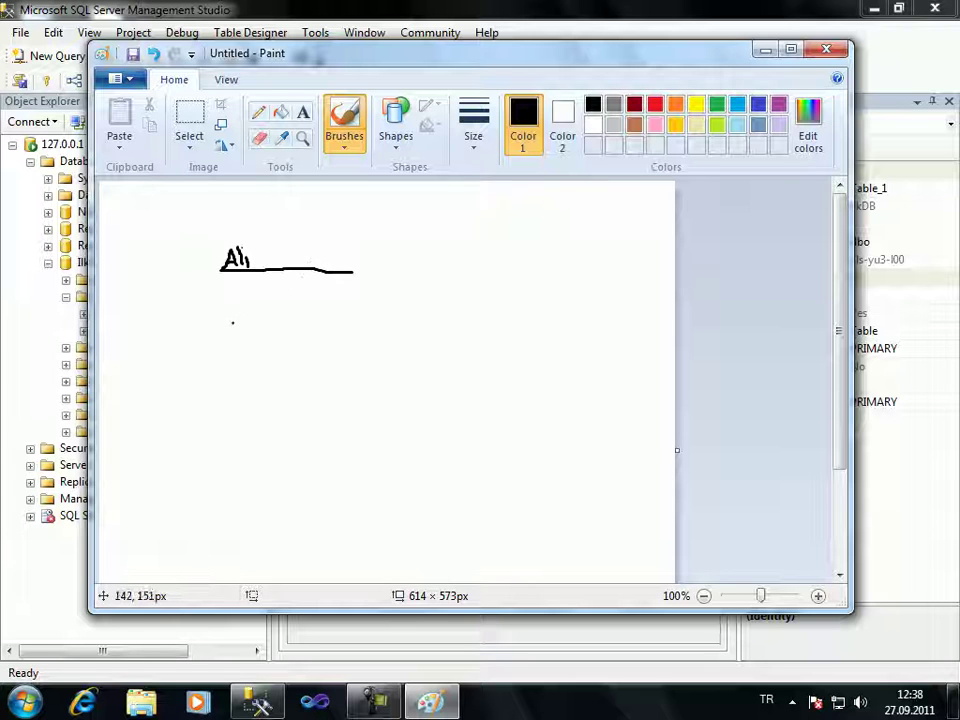
# Handwrite three first names separated by slashes below the line, underlining the first one.
pyautogui.moveTo(224, 320)
pyautogui.mouseDown()
pyautogui.moveTo(229, 303)
pyautogui.moveTo(228, 317)
pyautogui.moveTo(239, 308)
pyautogui.moveTo(247, 320)
pyautogui.mouseUp()
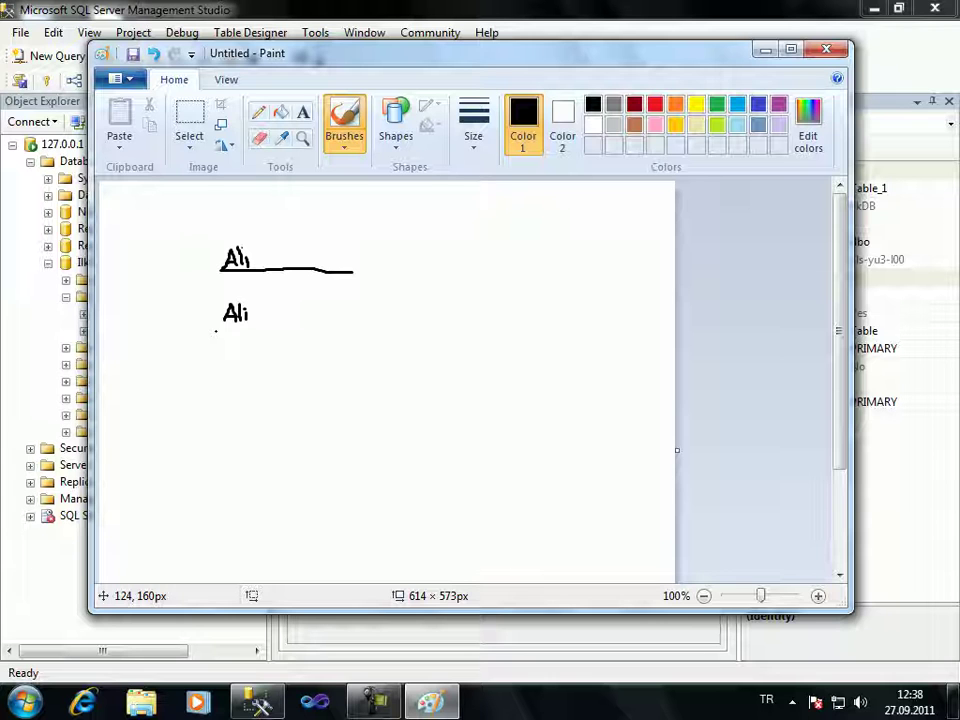
pyautogui.moveTo(219, 322); pyautogui.dragTo(246, 322)
pyautogui.click(252, 308)
pyautogui.moveTo(249, 301); pyautogui.dragTo(249, 317)
pyautogui.moveTo(296, 292); pyautogui.dragTo(293, 317)
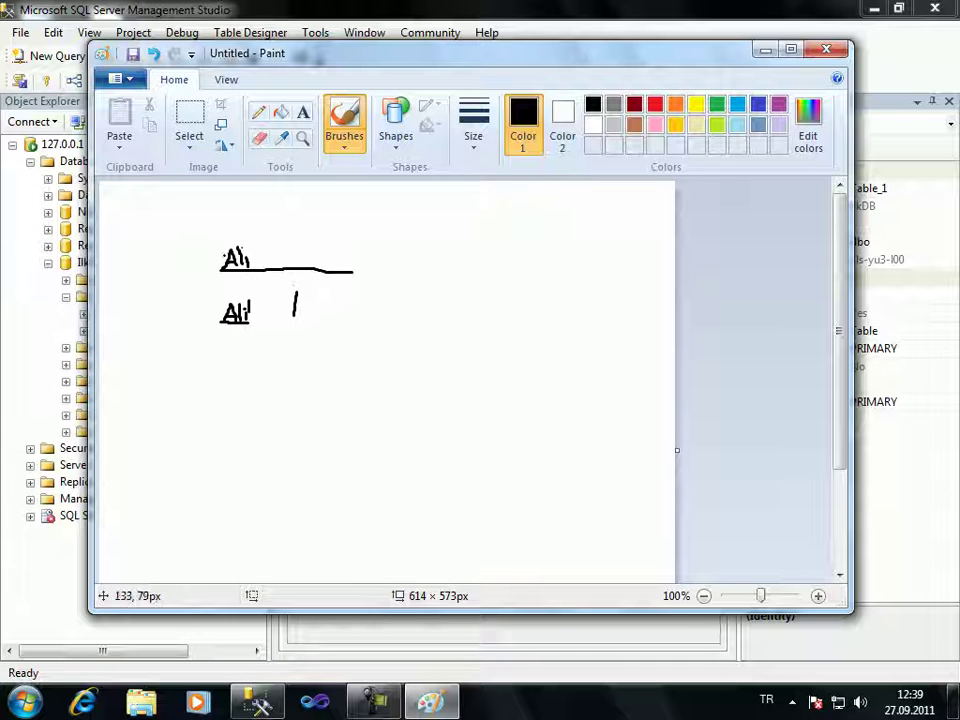
pyautogui.moveTo(267, 320)
pyautogui.mouseDown()
pyautogui.moveTo(280, 310)
pyautogui.moveTo(278, 326)
pyautogui.moveTo(304, 312)
pyautogui.moveTo(306, 322)
pyautogui.moveTo(325, 311)
pyautogui.moveTo(329, 323)
pyautogui.moveTo(333, 310)
pyautogui.moveTo(347, 320)
pyautogui.mouseUp()
pyautogui.click(316, 313)
pyautogui.click(343, 311)
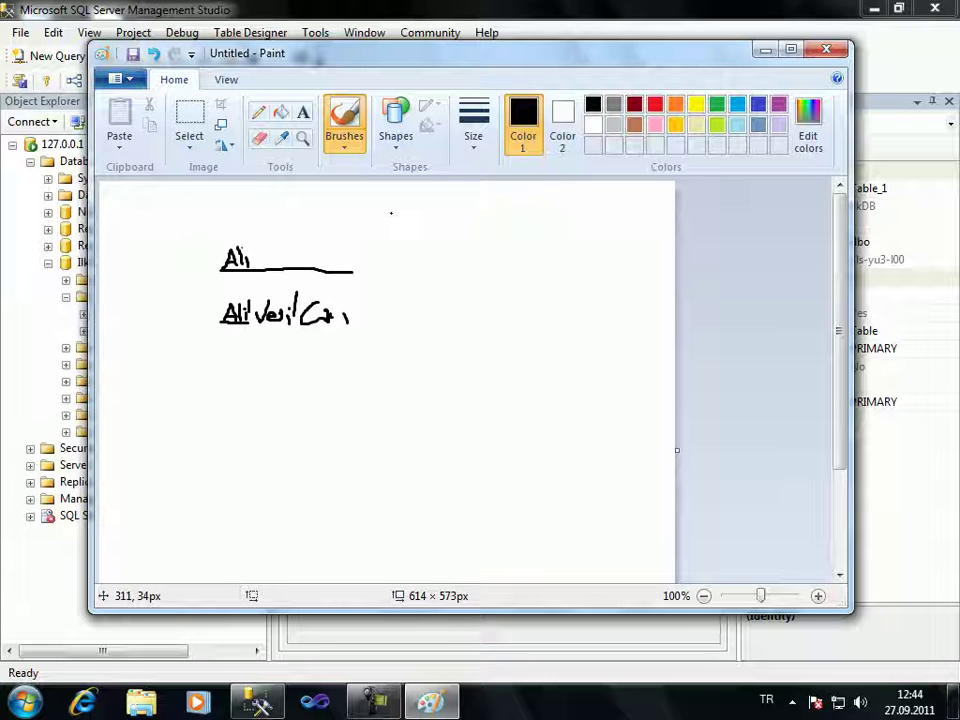
# Switch to the desktop, clearing all open windows from view.
pyautogui.press('super+d')
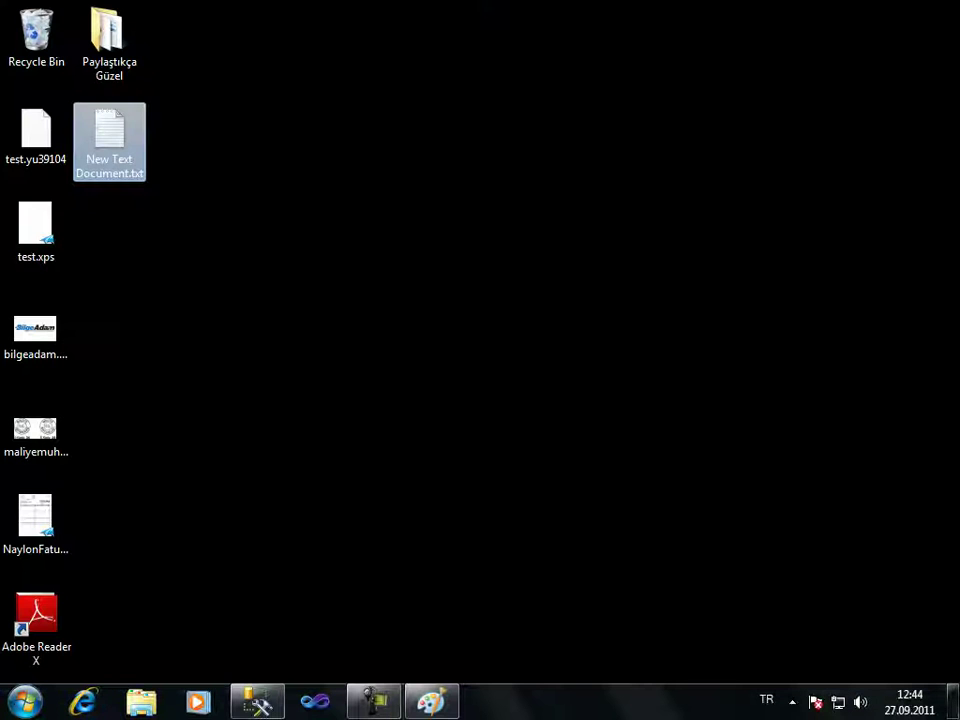